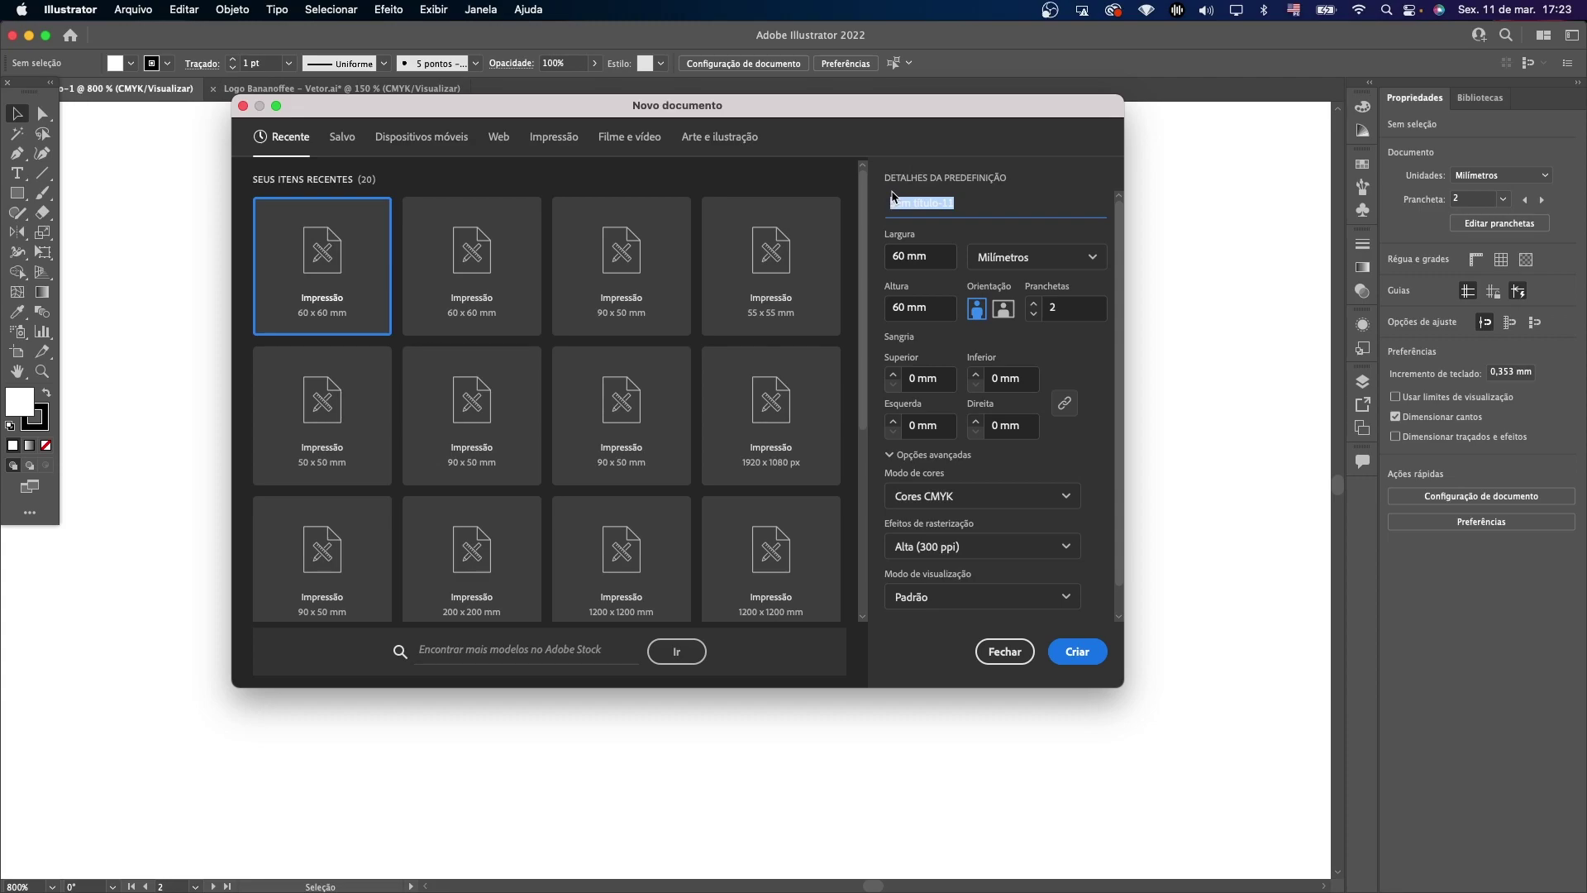
Create 'cartão de visita' with four 90 × 50 mm artboards, 3 mm bleed and CMYK colour mode.
{"action": "type", "text": "cartão de visita"}
{"action": "left_click", "coordinate": [940, 264]}
{"action": "type", "text": "90"}
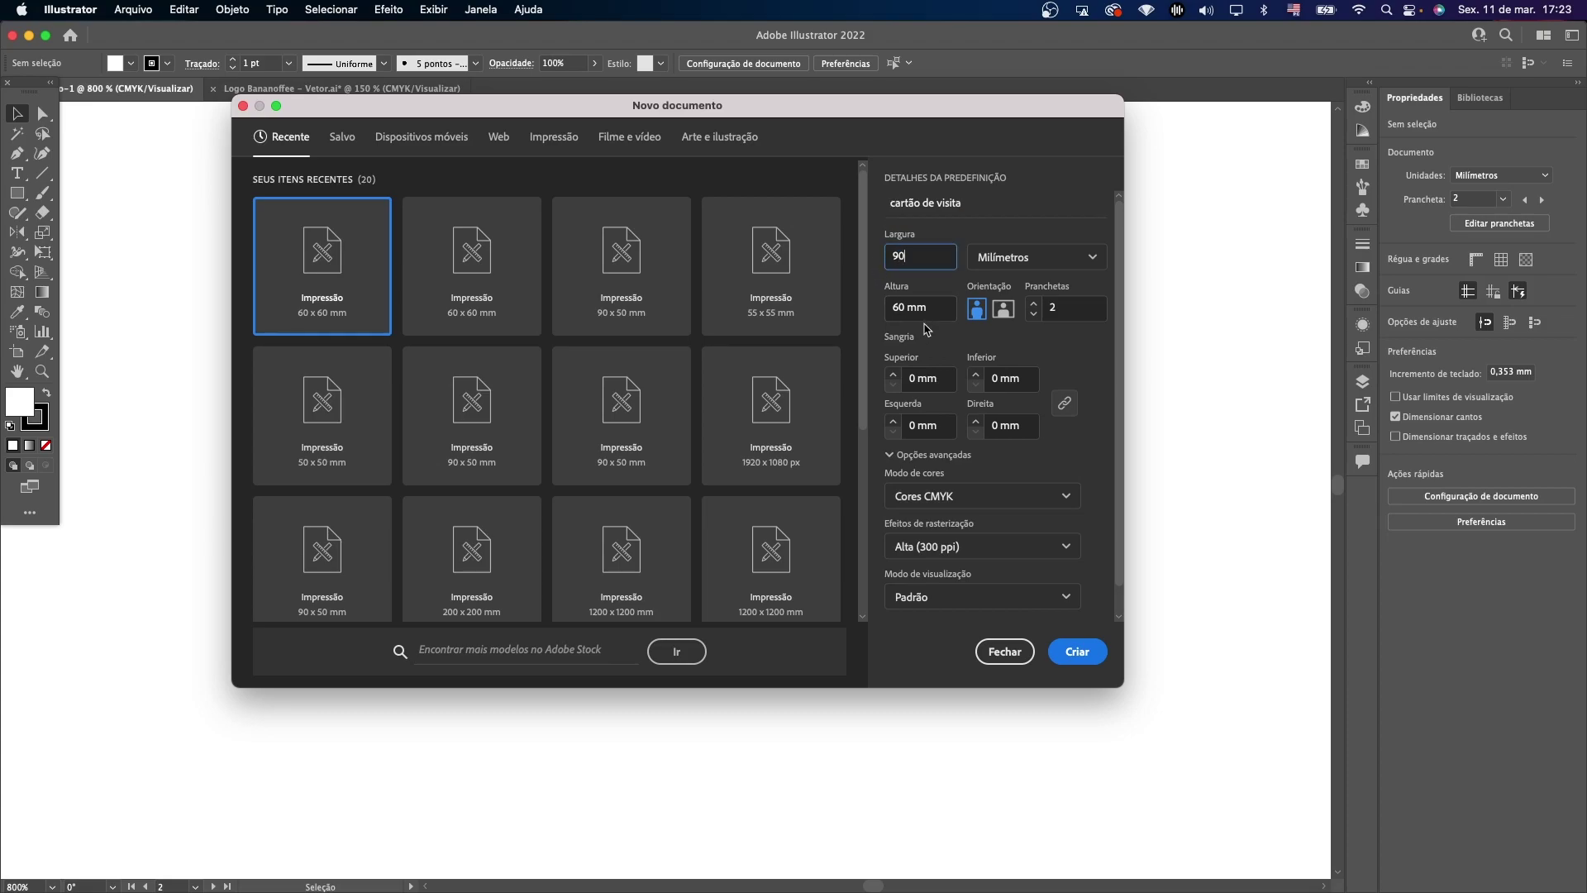
{"action": "left_click", "coordinate": [936, 310]}
{"action": "type", "text": "50"}
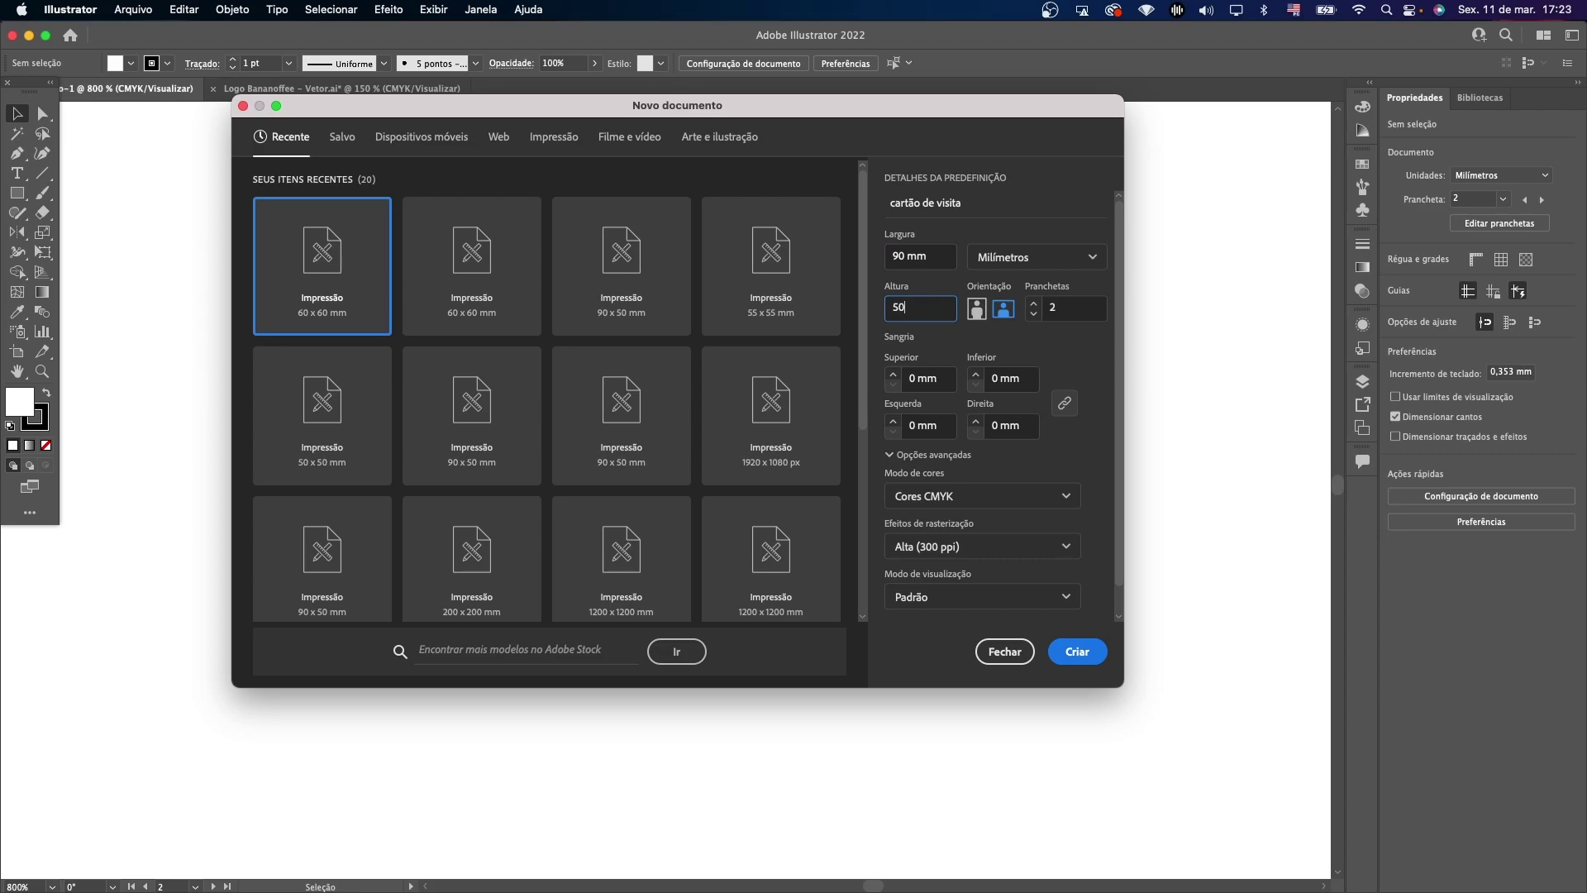
{"action": "left_click", "coordinate": [1047, 314]}
{"action": "type", "text": "4"}
{"action": "left_click", "coordinate": [893, 373]}
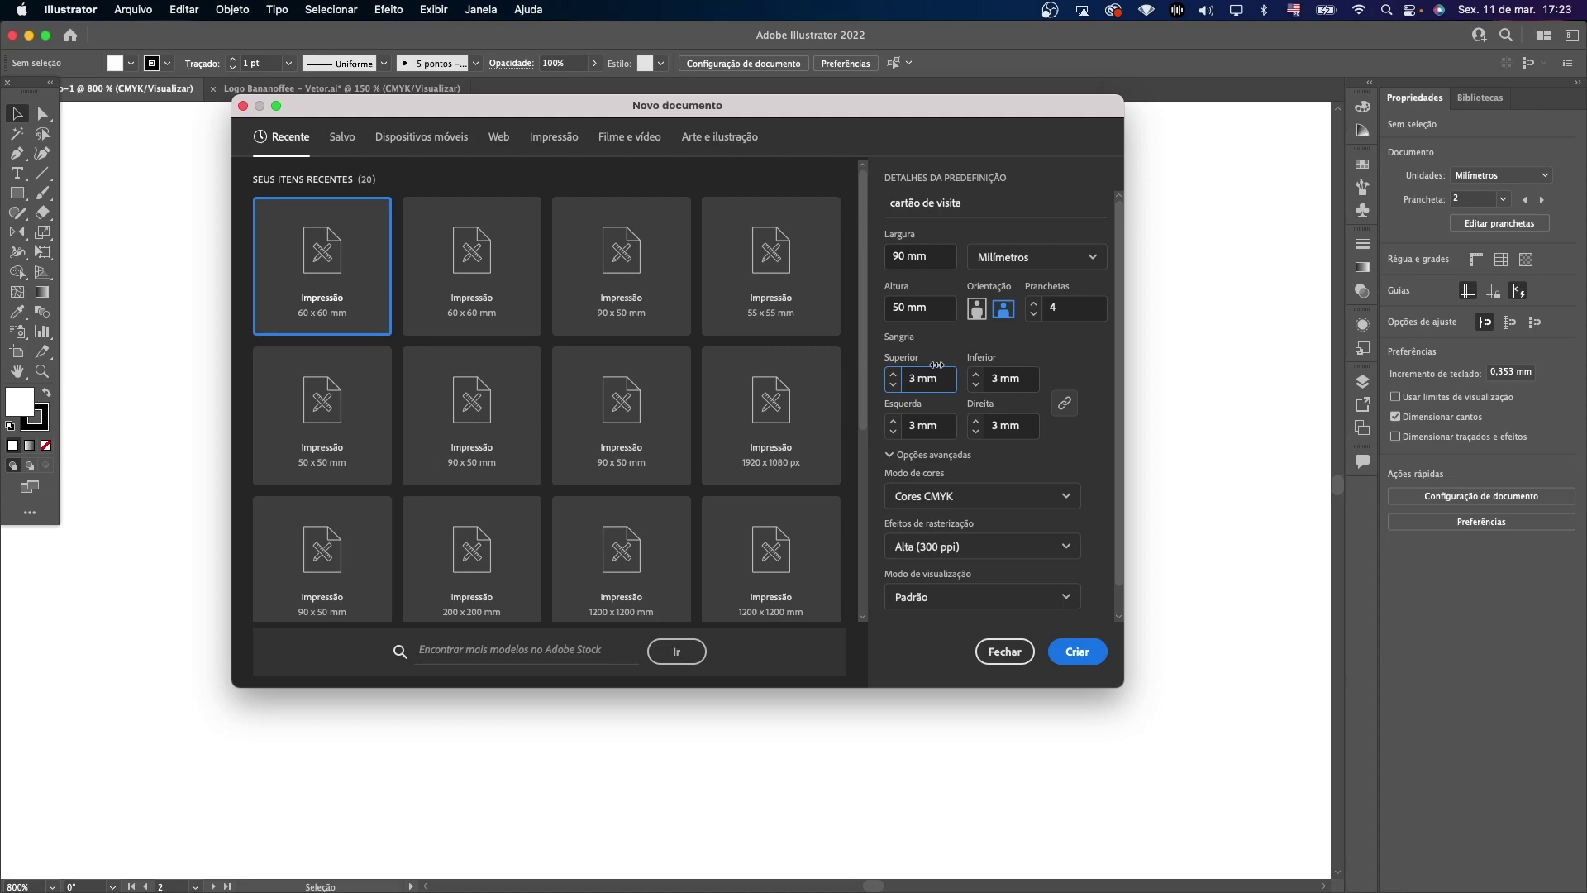
{"action": "left_click", "coordinate": [922, 496]}
{"action": "left_click", "coordinate": [922, 527]}
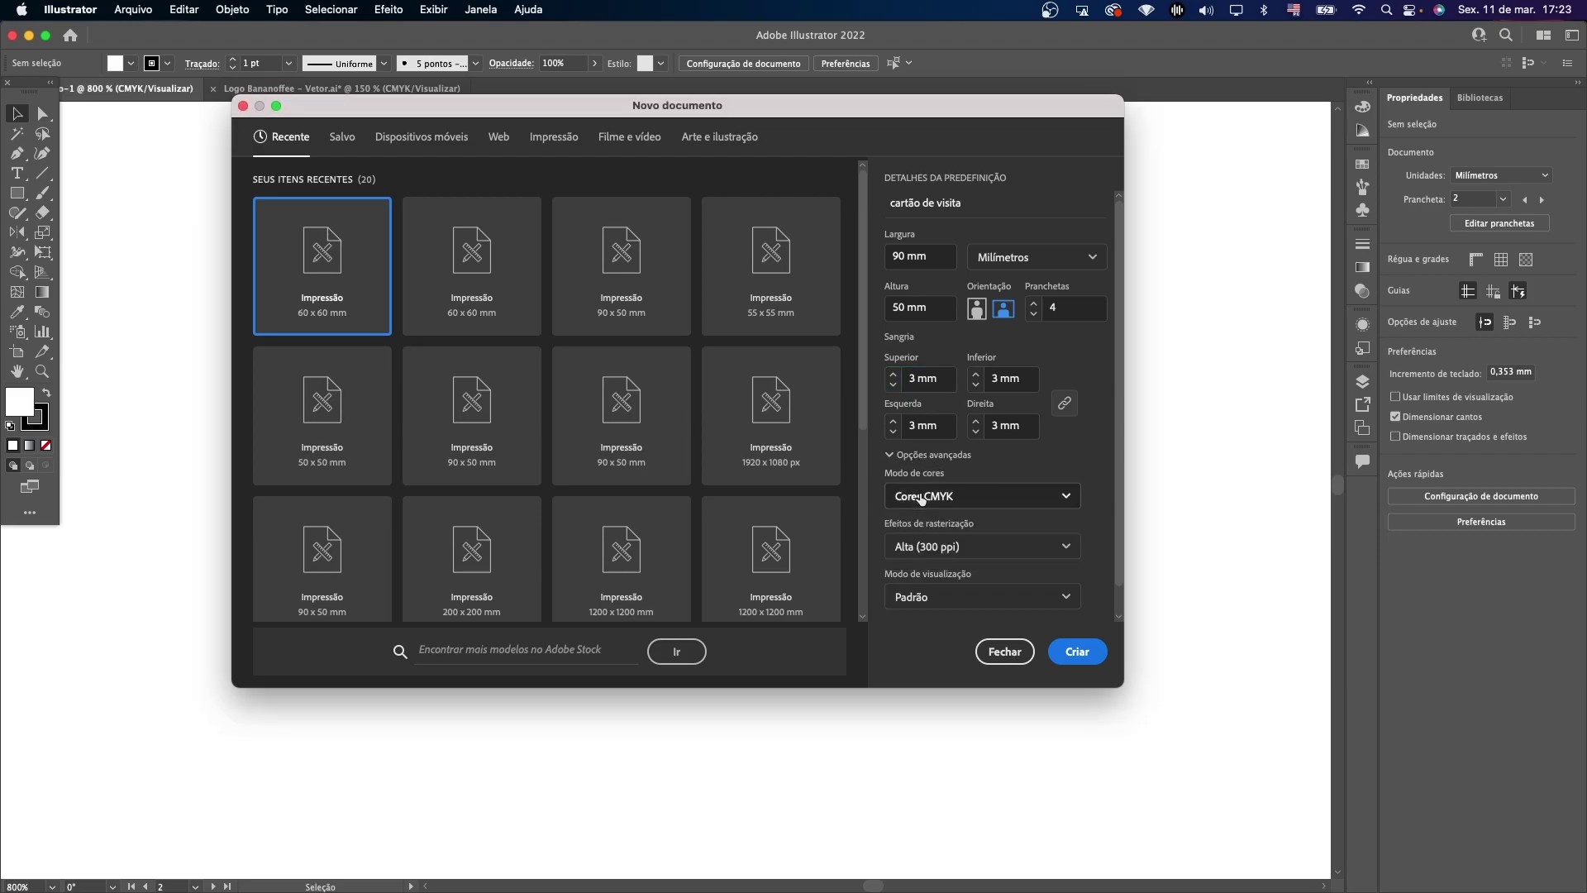
{"action": "left_click", "coordinate": [1078, 651]}
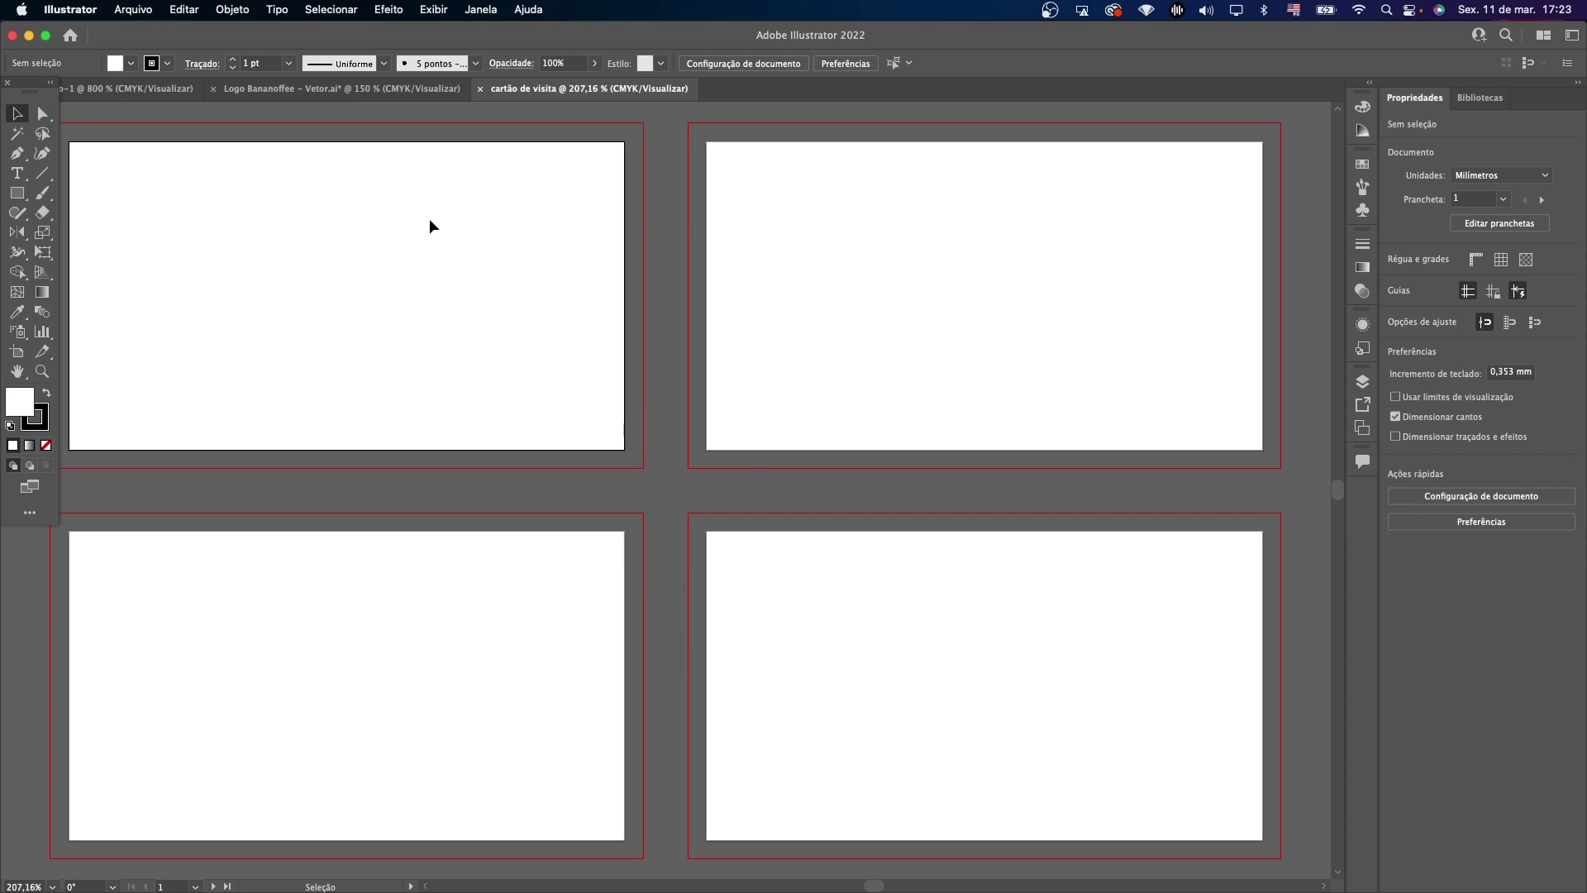
Copy the brown square with the banana B symbol from the Bananoffee logo file.
{"action": "left_click", "coordinate": [827, 189]}
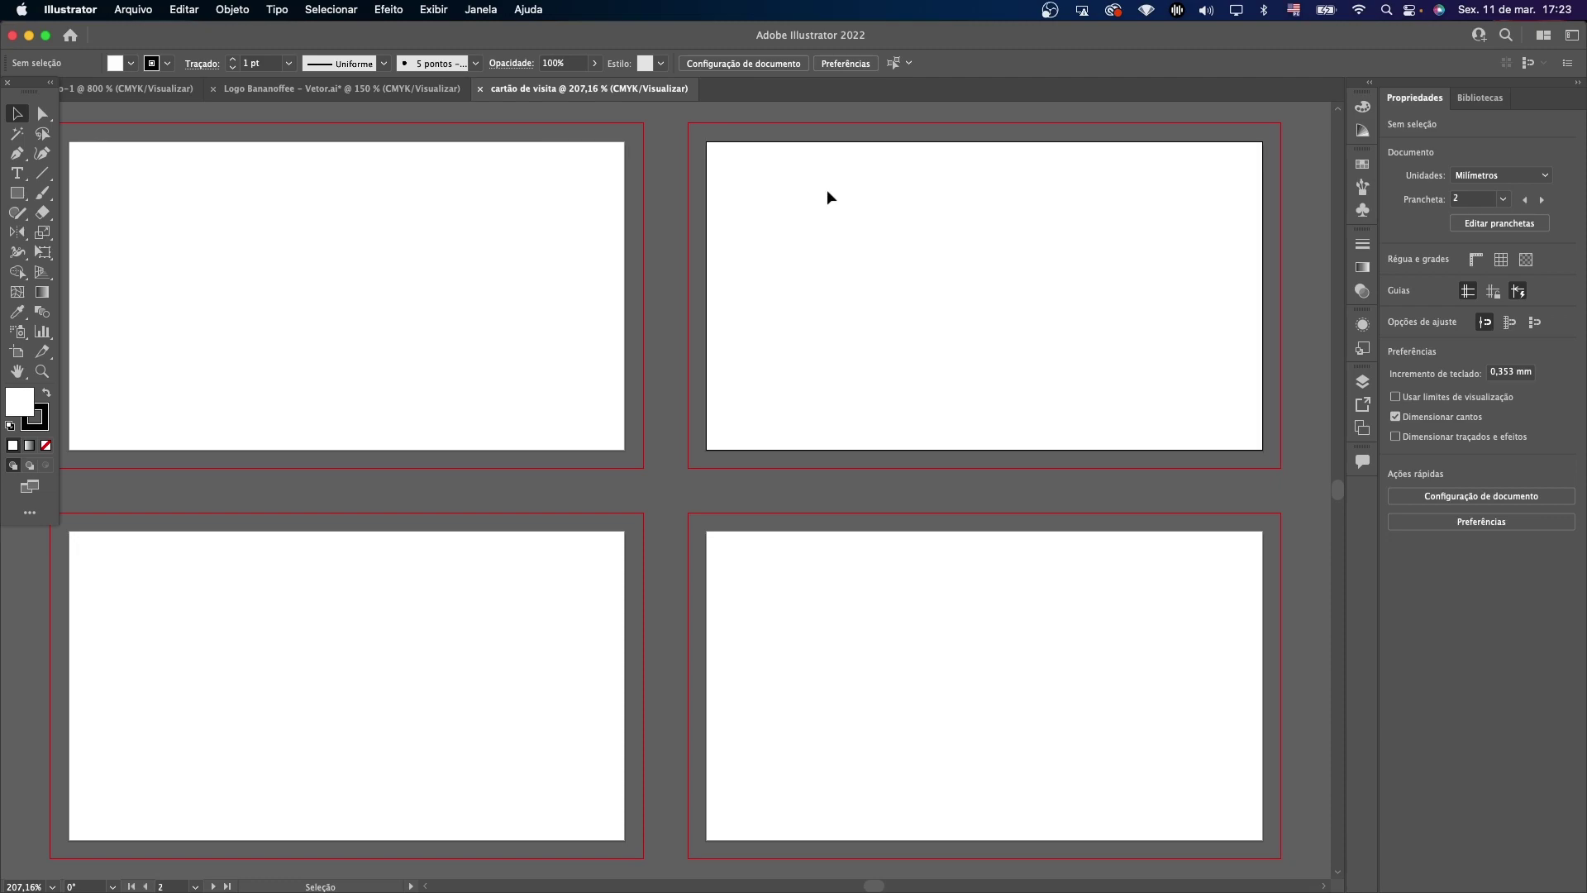
{"action": "left_click", "coordinate": [382, 614]}
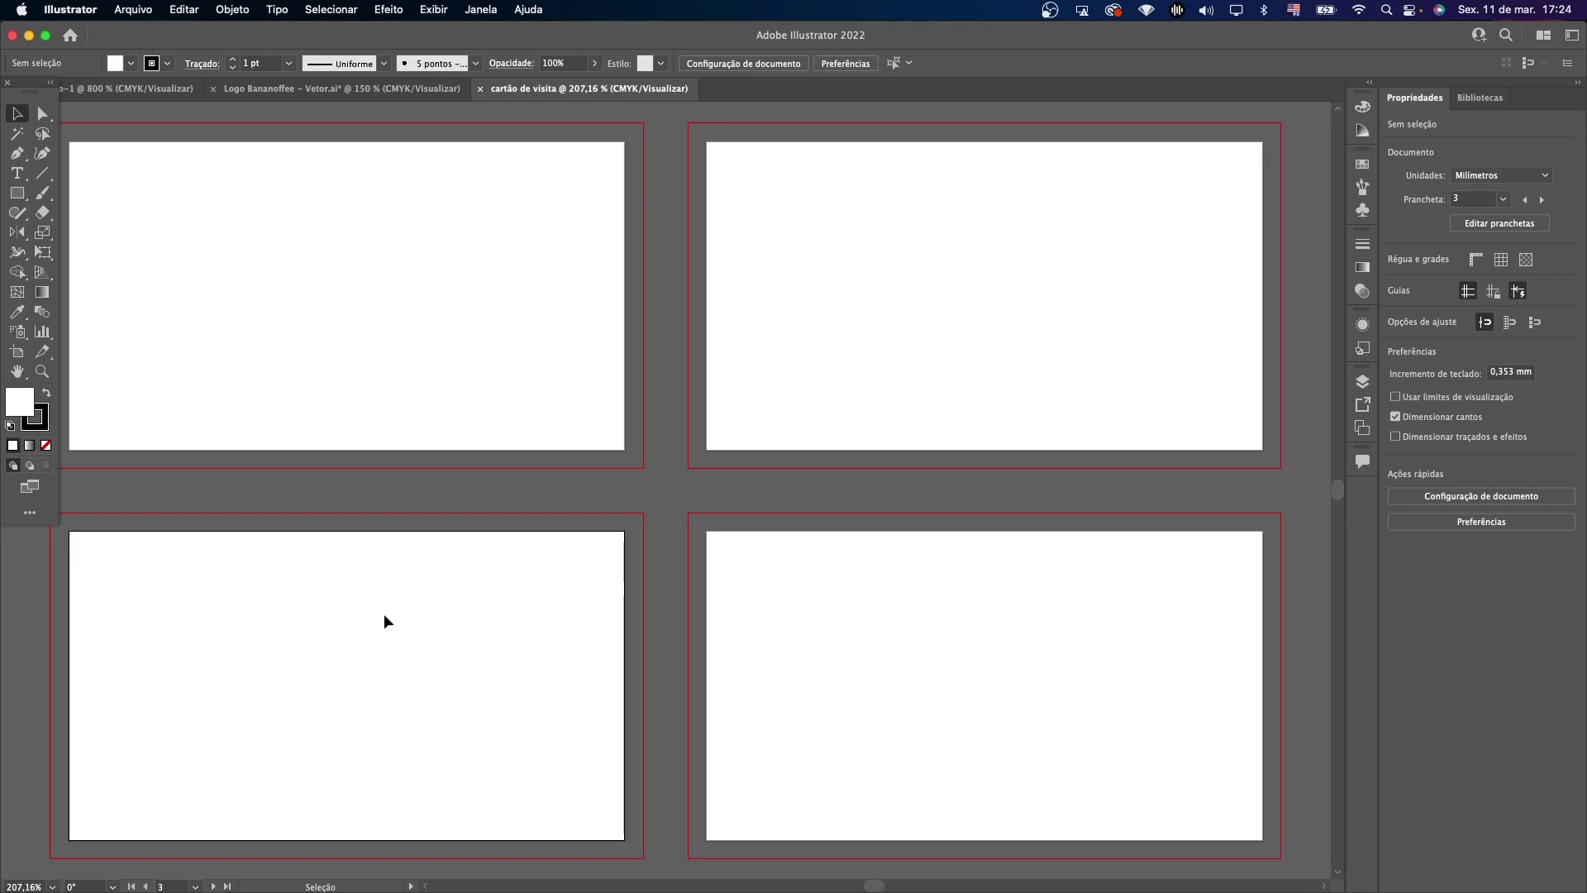
{"action": "left_click", "coordinate": [814, 622]}
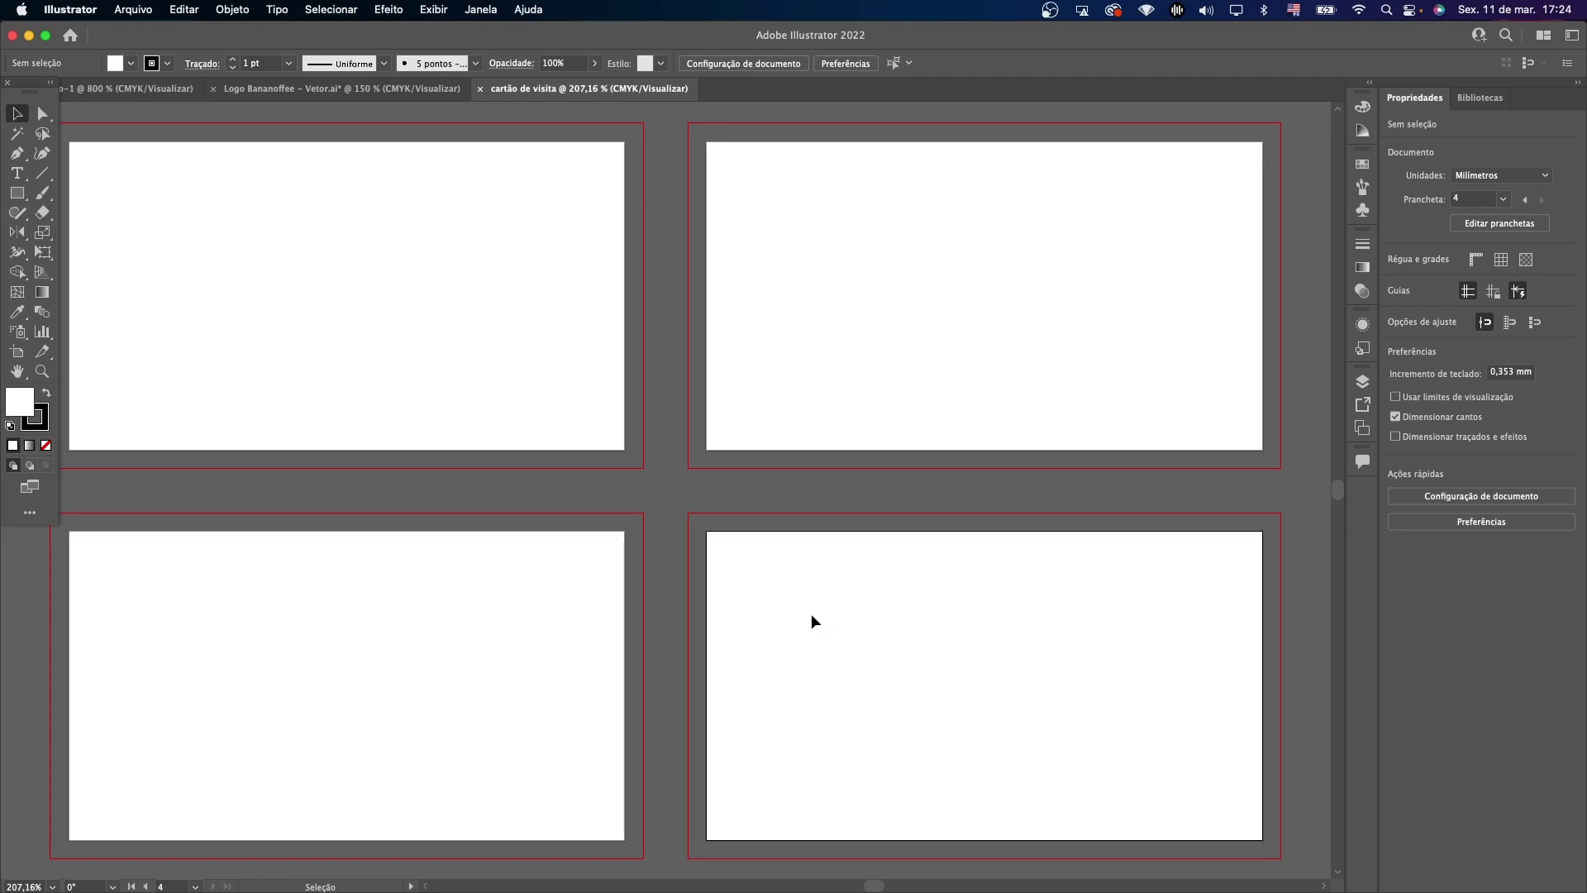
{"action": "left_click", "coordinate": [266, 88]}
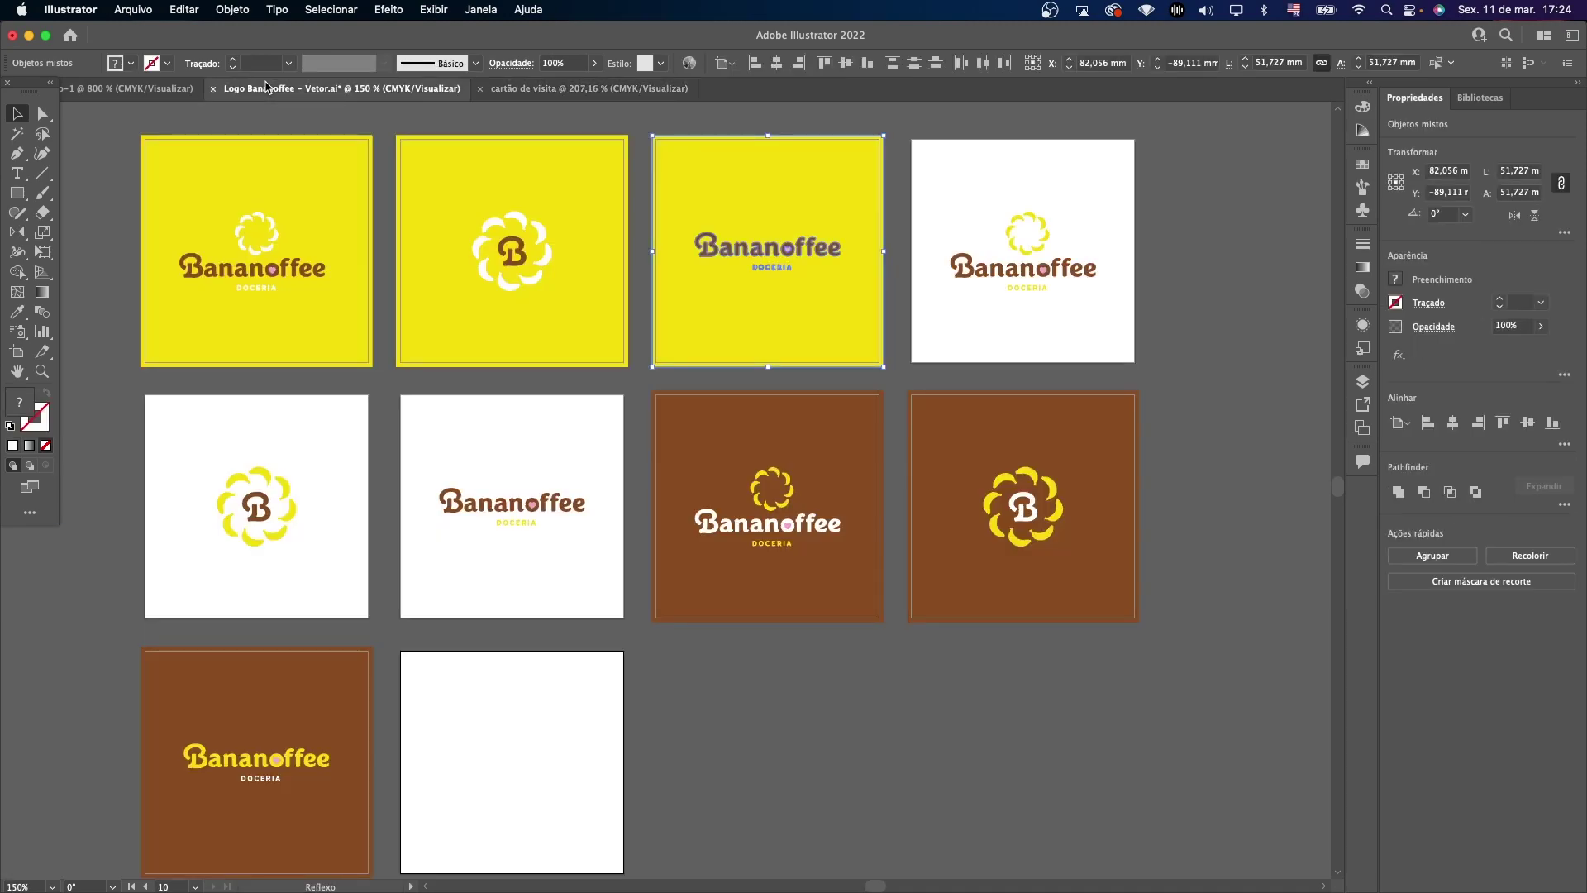
{"action": "key", "text": "z"}
{"action": "left_click", "coordinate": [964, 513]}
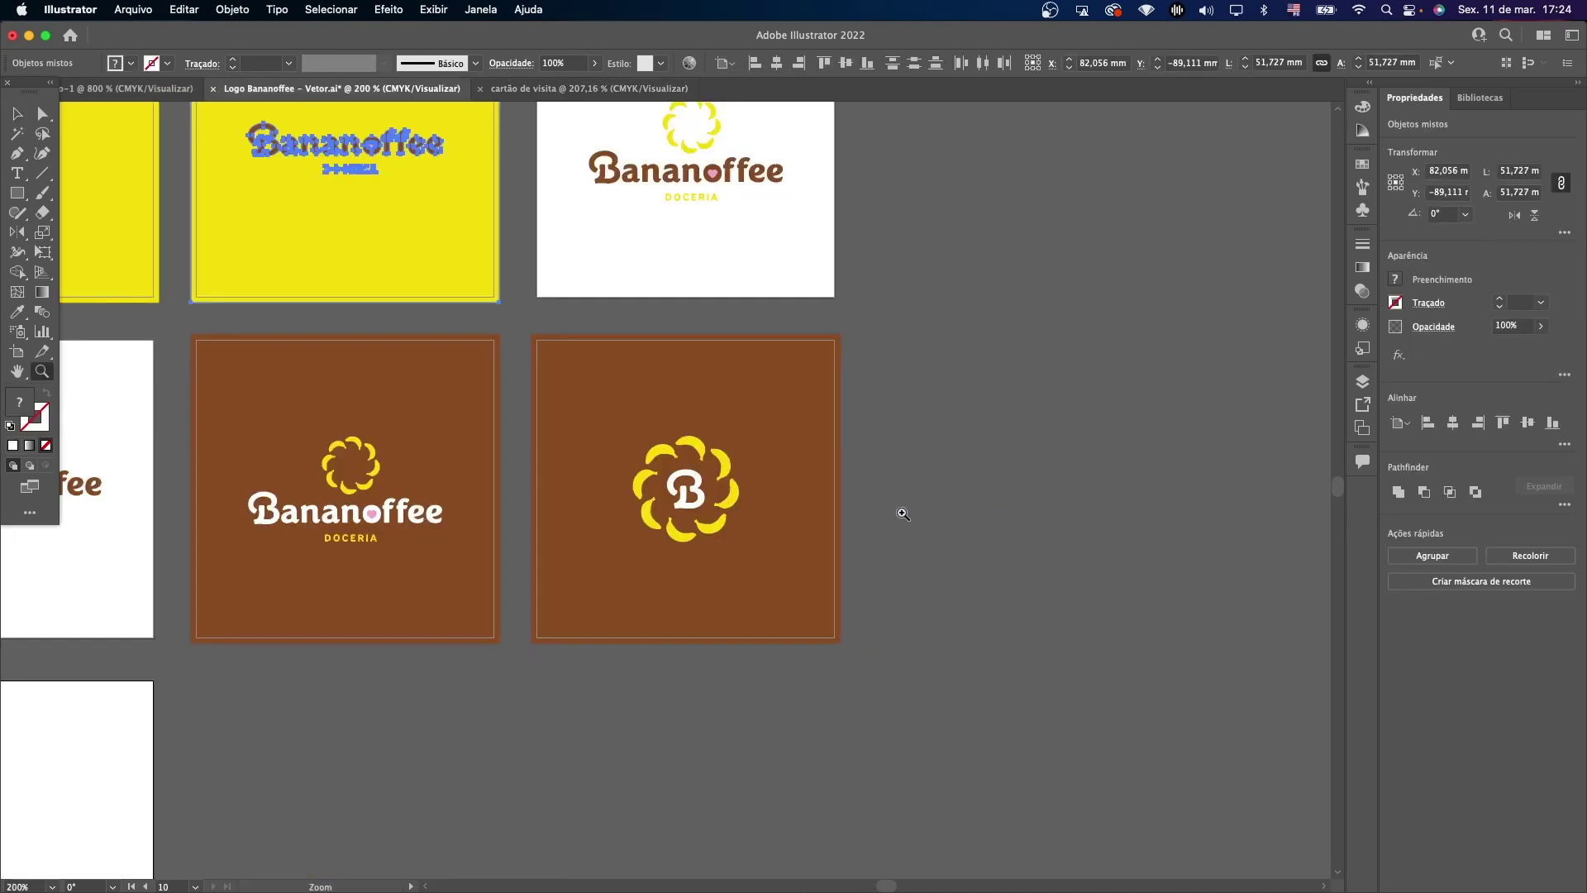
{"action": "key", "text": "v"}
{"action": "left_click", "coordinate": [949, 378]}
{"action": "left_click", "coordinate": [649, 610]}
{"action": "key", "text": "super+c"}
Paste it into 'cartão de visita' and stretch the brown square to card one's bleed.
{"action": "left_click", "coordinate": [604, 87]}
{"action": "key", "text": "super+v"}
{"action": "scroll", "coordinate": [661, 372], "scroll_direction": "left", "scroll_amount": 2}
{"action": "left_click_drag", "start_coordinate": [760, 400], "coordinate": [308, 195]}
{"action": "left_click_drag", "start_coordinate": [453, 444], "coordinate": [421, 369]}
{"action": "left_click", "coordinate": [815, 503]}
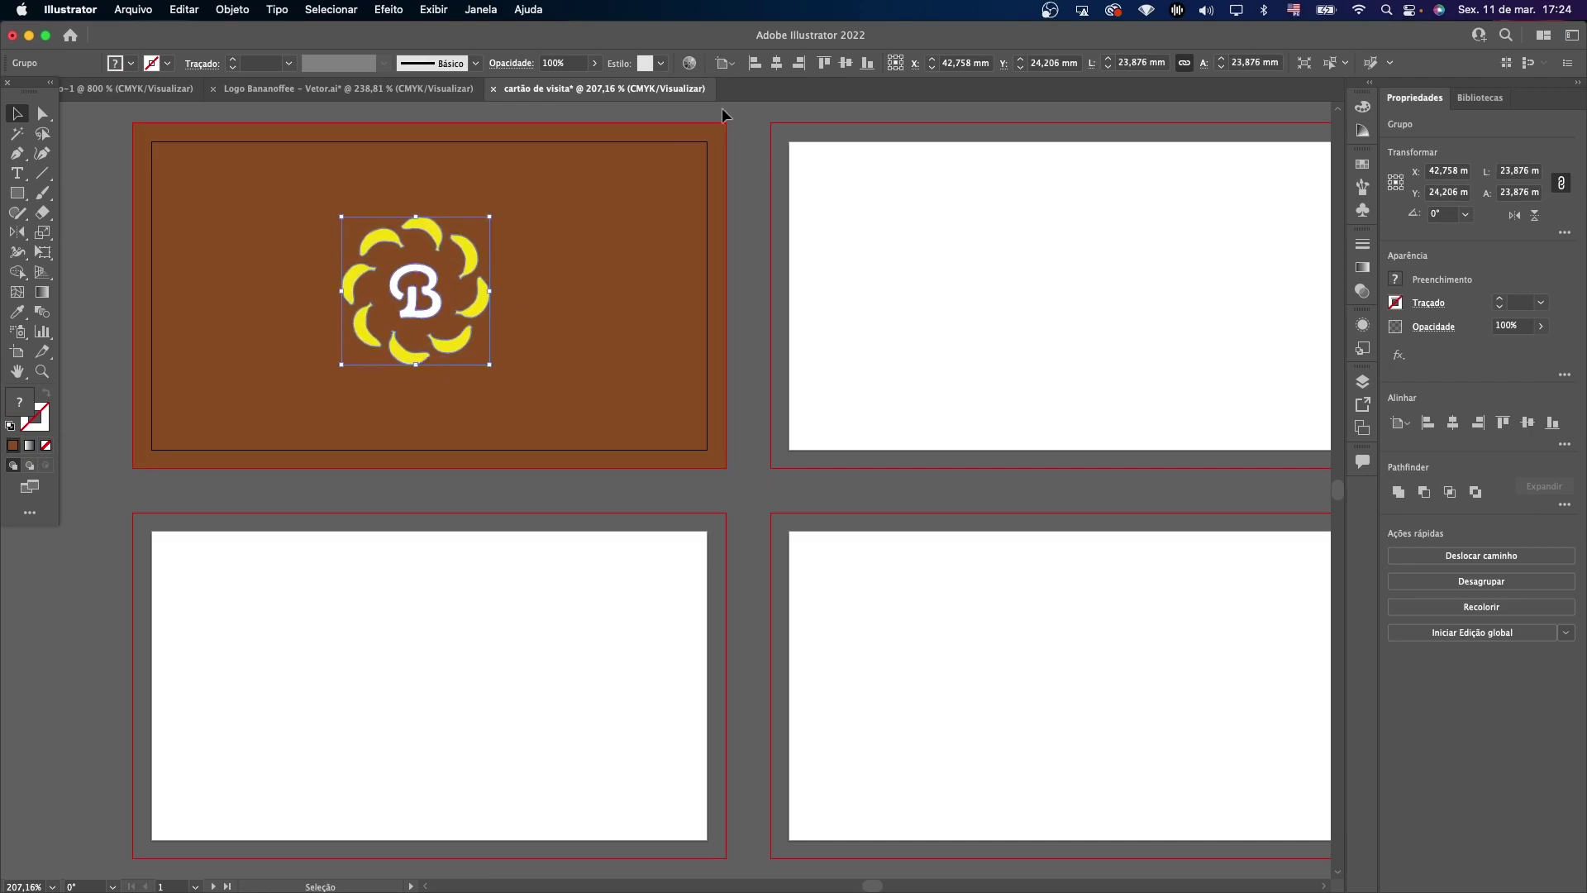
Align the banana B symbol to the artboard's centre, placing it at X 45 mm, Y 25 mm.
{"action": "left_click", "coordinate": [775, 64]}
{"action": "left_click", "coordinate": [845, 63]}
{"action": "left_click", "coordinate": [902, 291]}
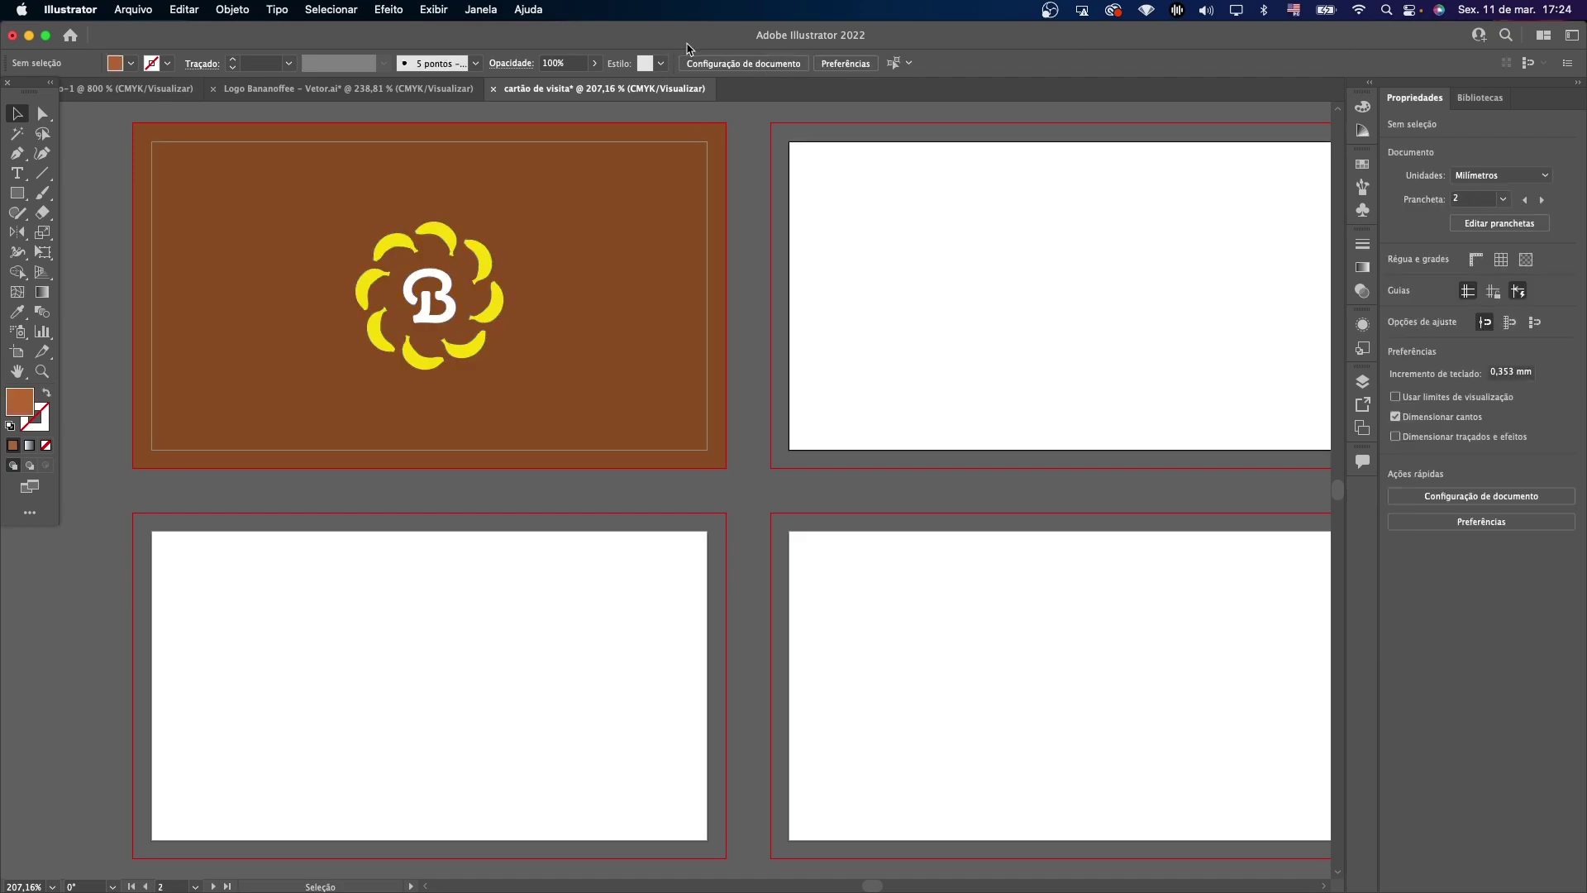
{"action": "left_click", "coordinate": [372, 315]}
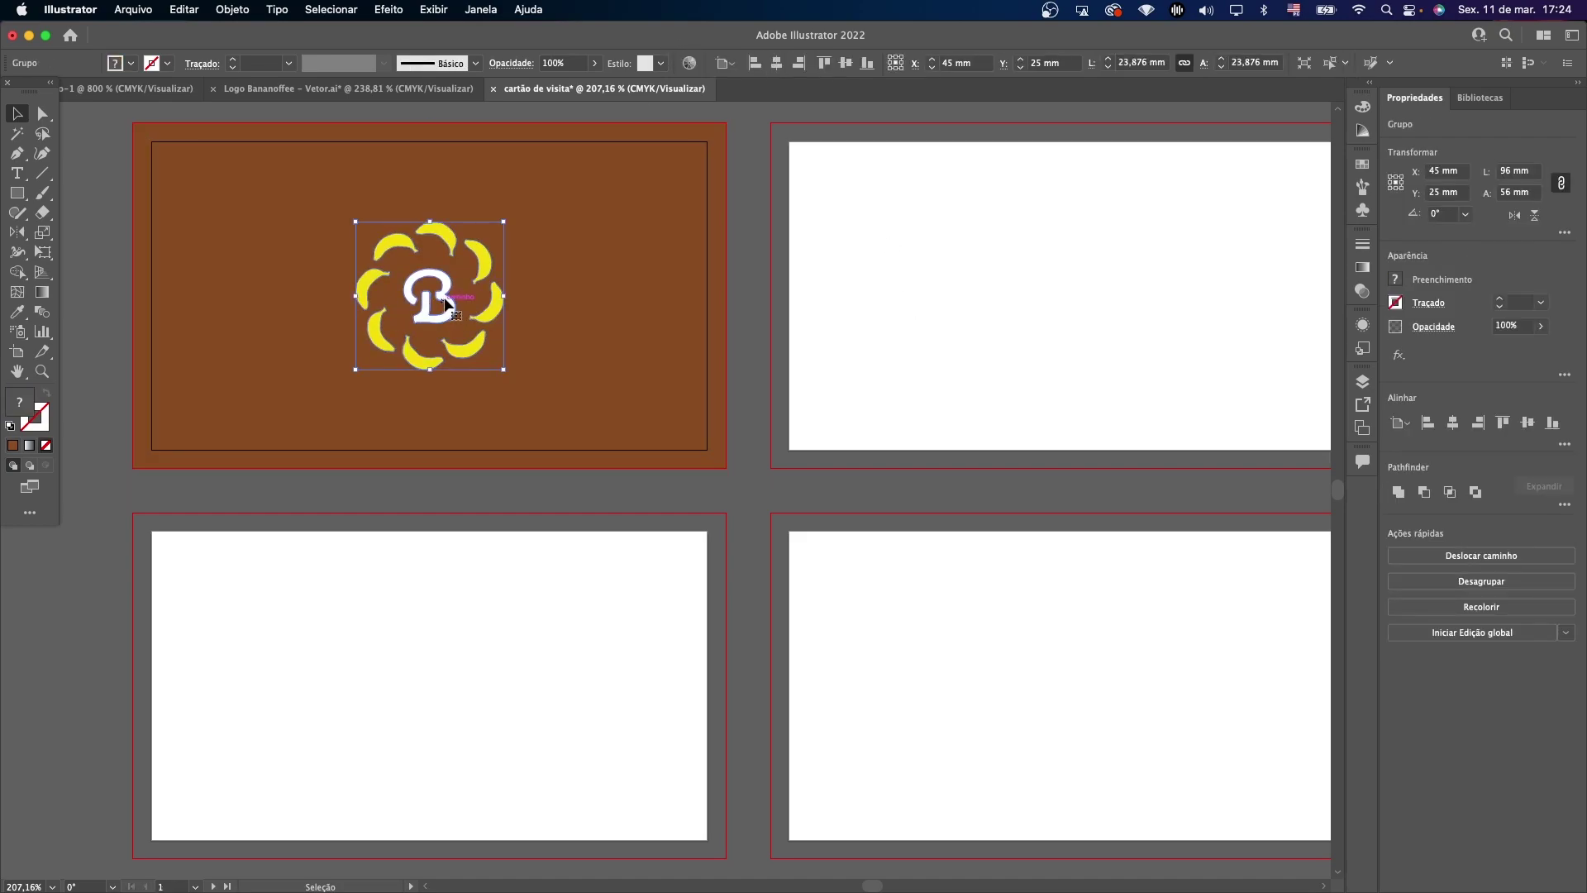
{"action": "left_click", "coordinate": [725, 63]}
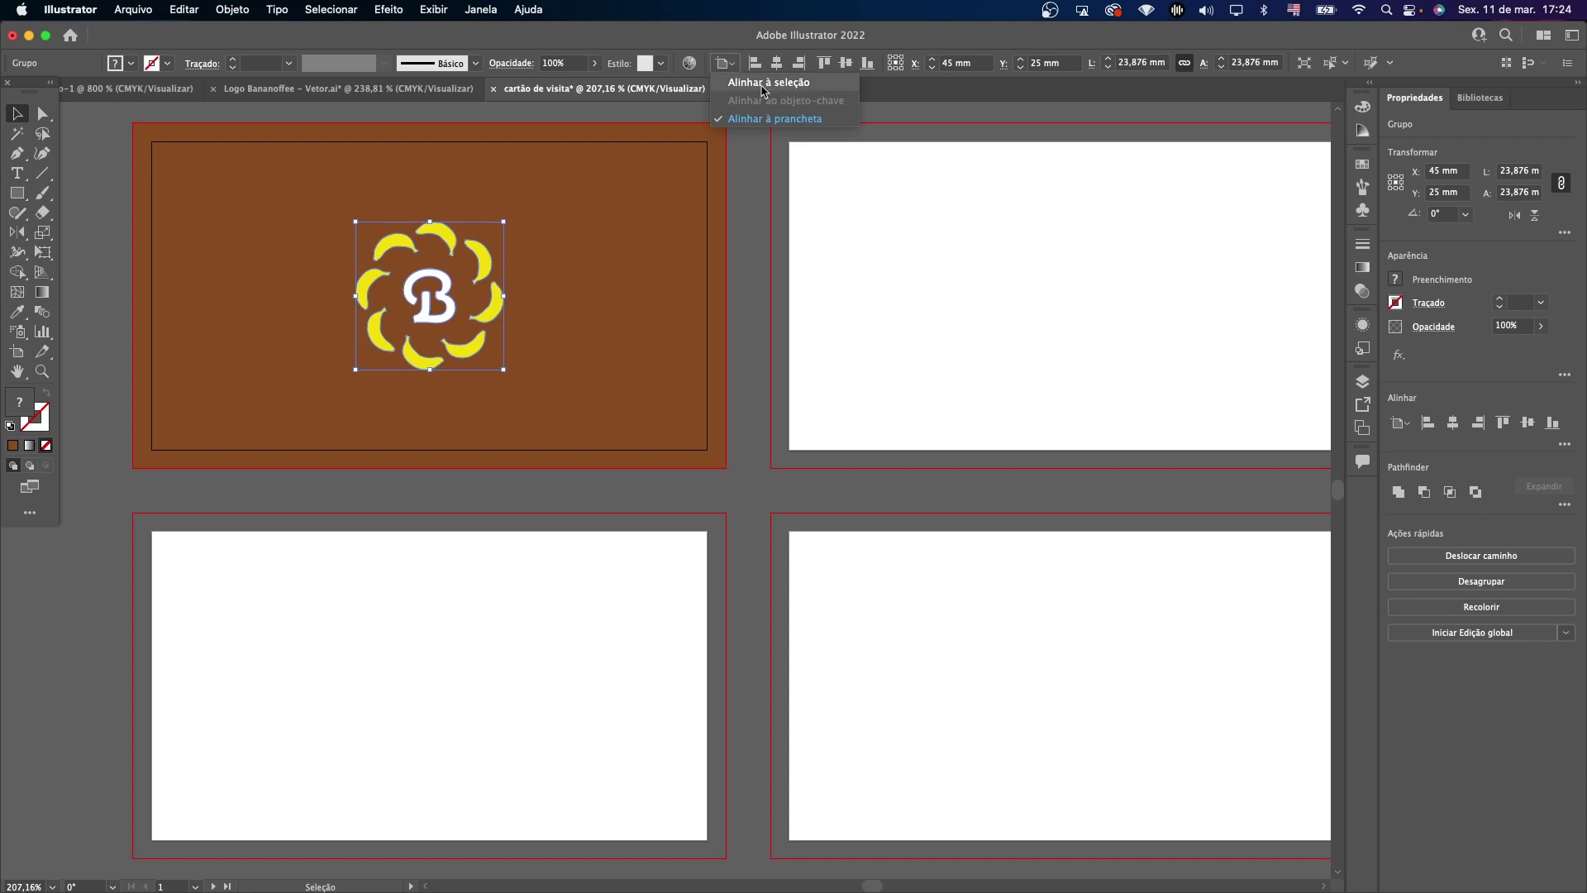
{"action": "left_click", "coordinate": [821, 120]}
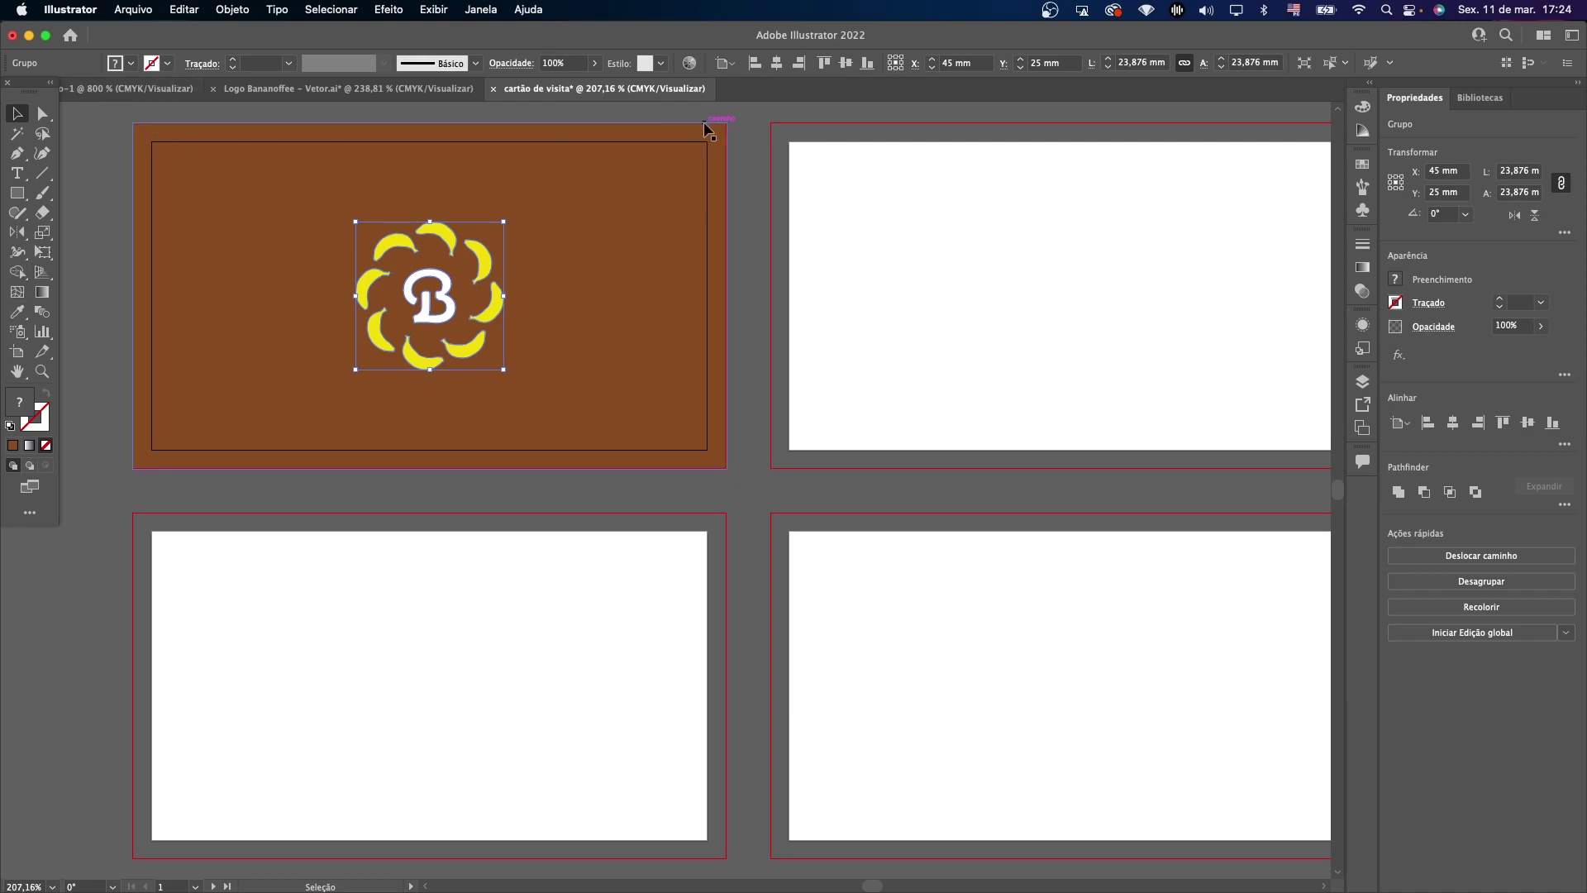
{"action": "left_click", "coordinate": [818, 348]}
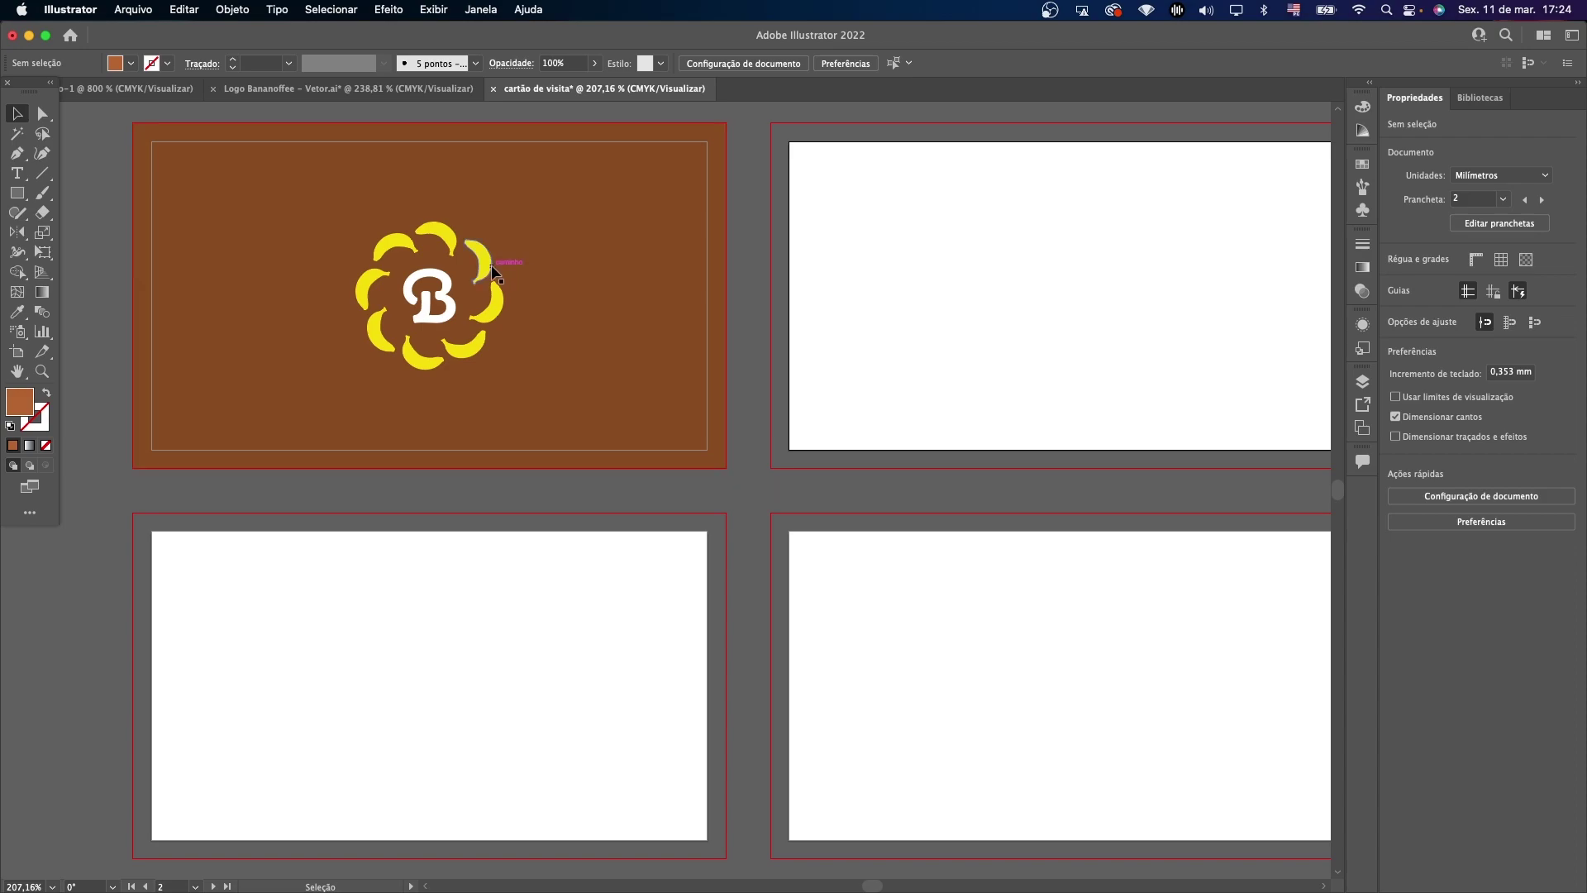
{"action": "left_click", "coordinate": [492, 266]}
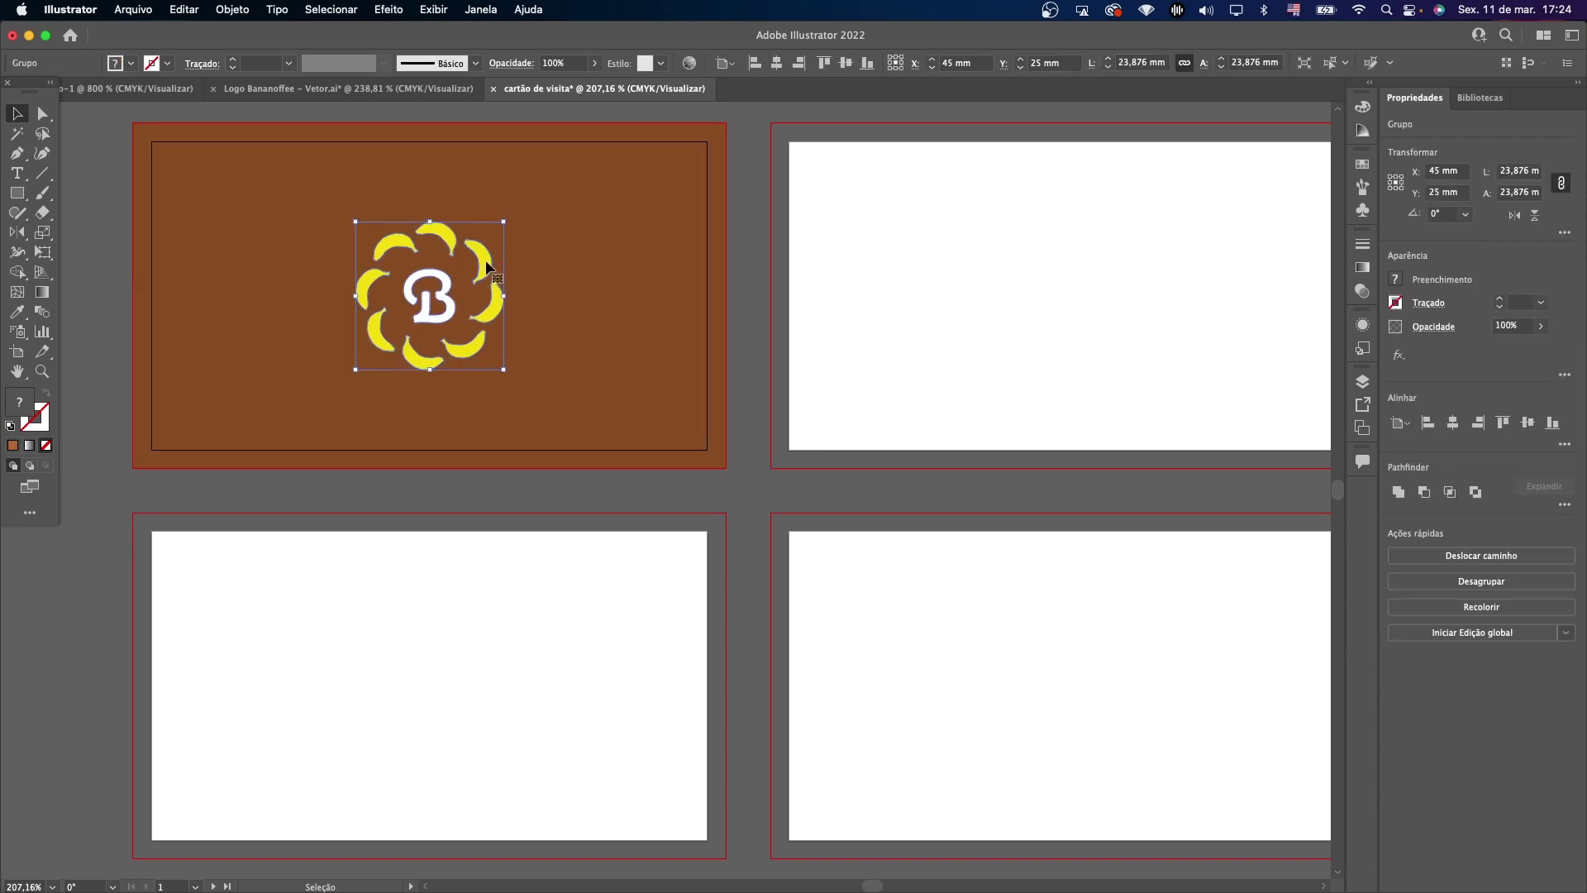
{"action": "left_click", "coordinate": [939, 169]}
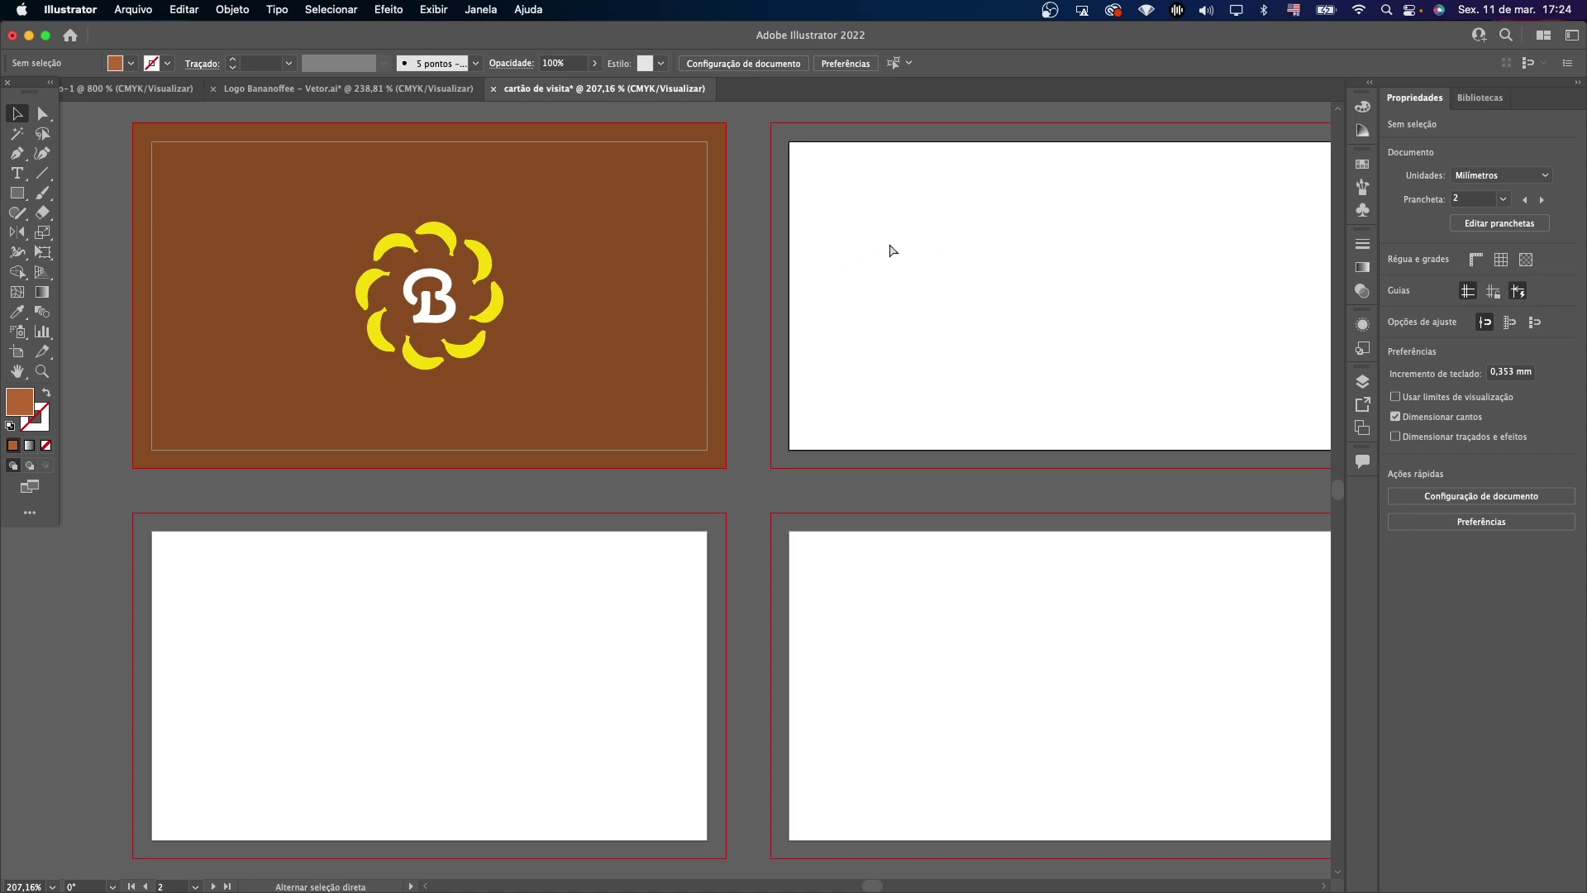
Paste a copy of the symbol onto card two and fill it black.
{"action": "key", "text": "super+f"}
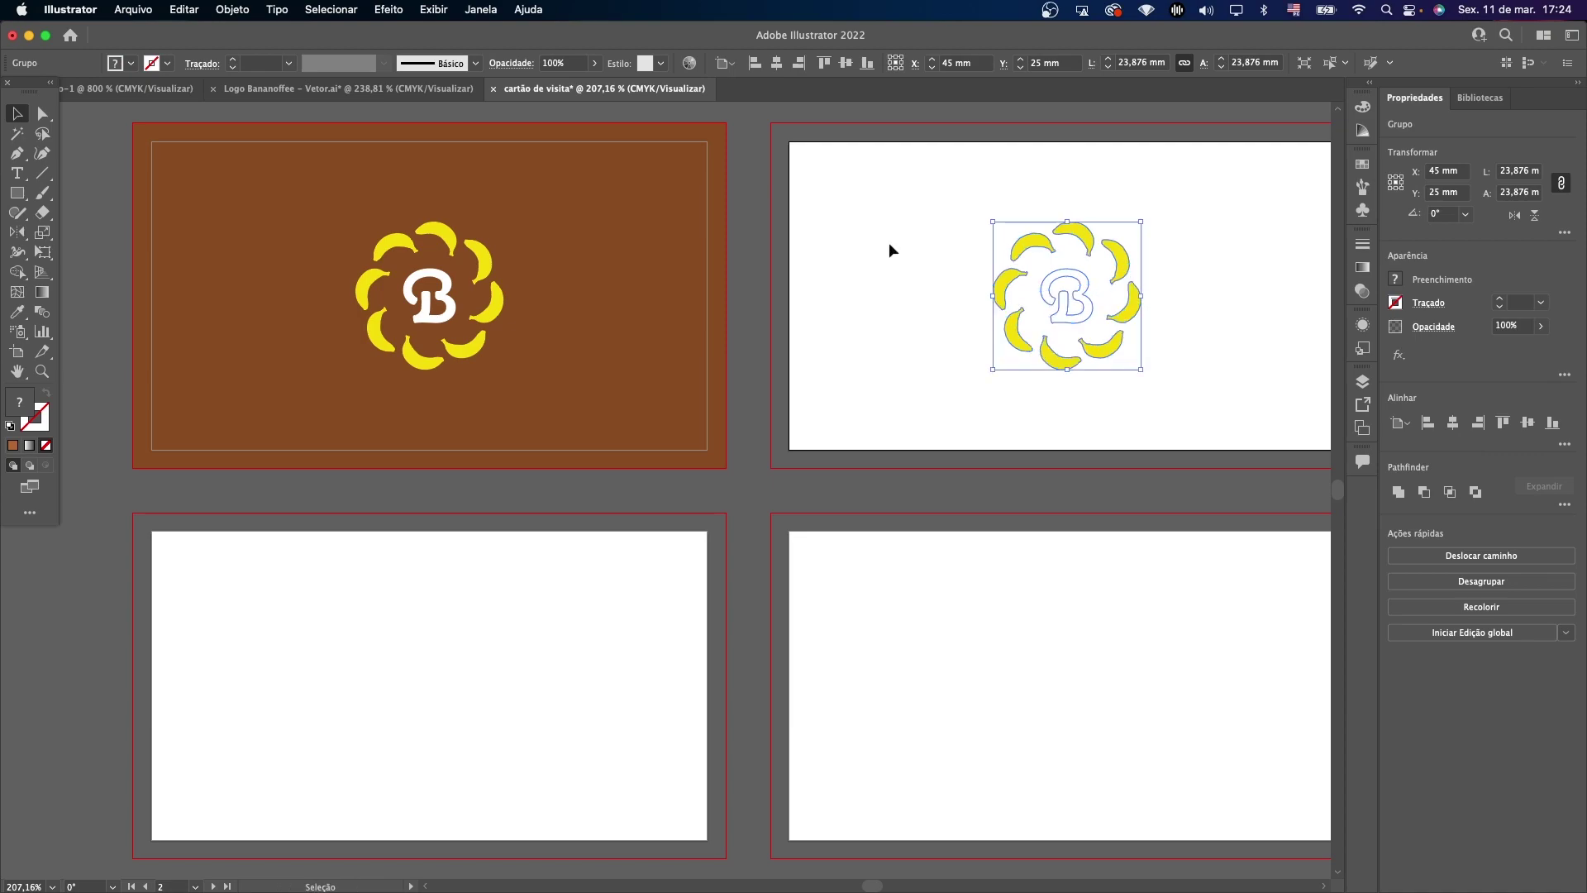
{"action": "left_click", "coordinate": [1044, 190]}
{"action": "left_click_drag", "start_coordinate": [966, 188], "coordinate": [1154, 406]}
{"action": "left_click", "coordinate": [131, 63]}
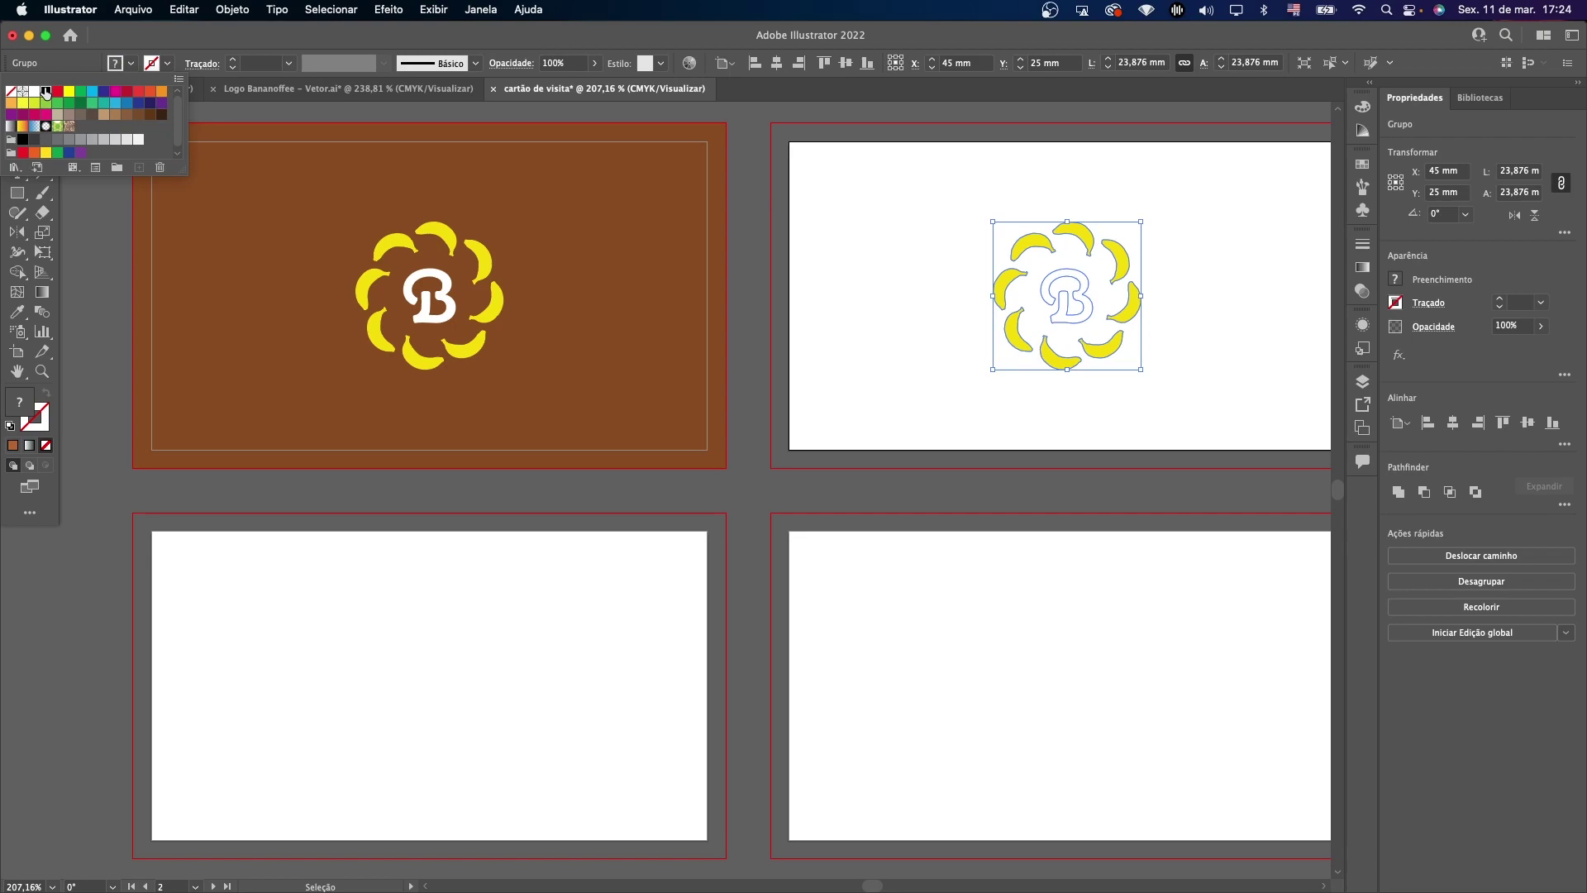
{"action": "left_click", "coordinate": [45, 93]}
{"action": "left_click", "coordinate": [400, 116]}
{"action": "left_click_drag", "start_coordinate": [936, 205], "coordinate": [1183, 402]}
{"action": "left_click", "coordinate": [1182, 402]}
Bring the yellow square with the Bananoffee wordmark from the logo file onto card three.
{"action": "left_click", "coordinate": [371, 90]}
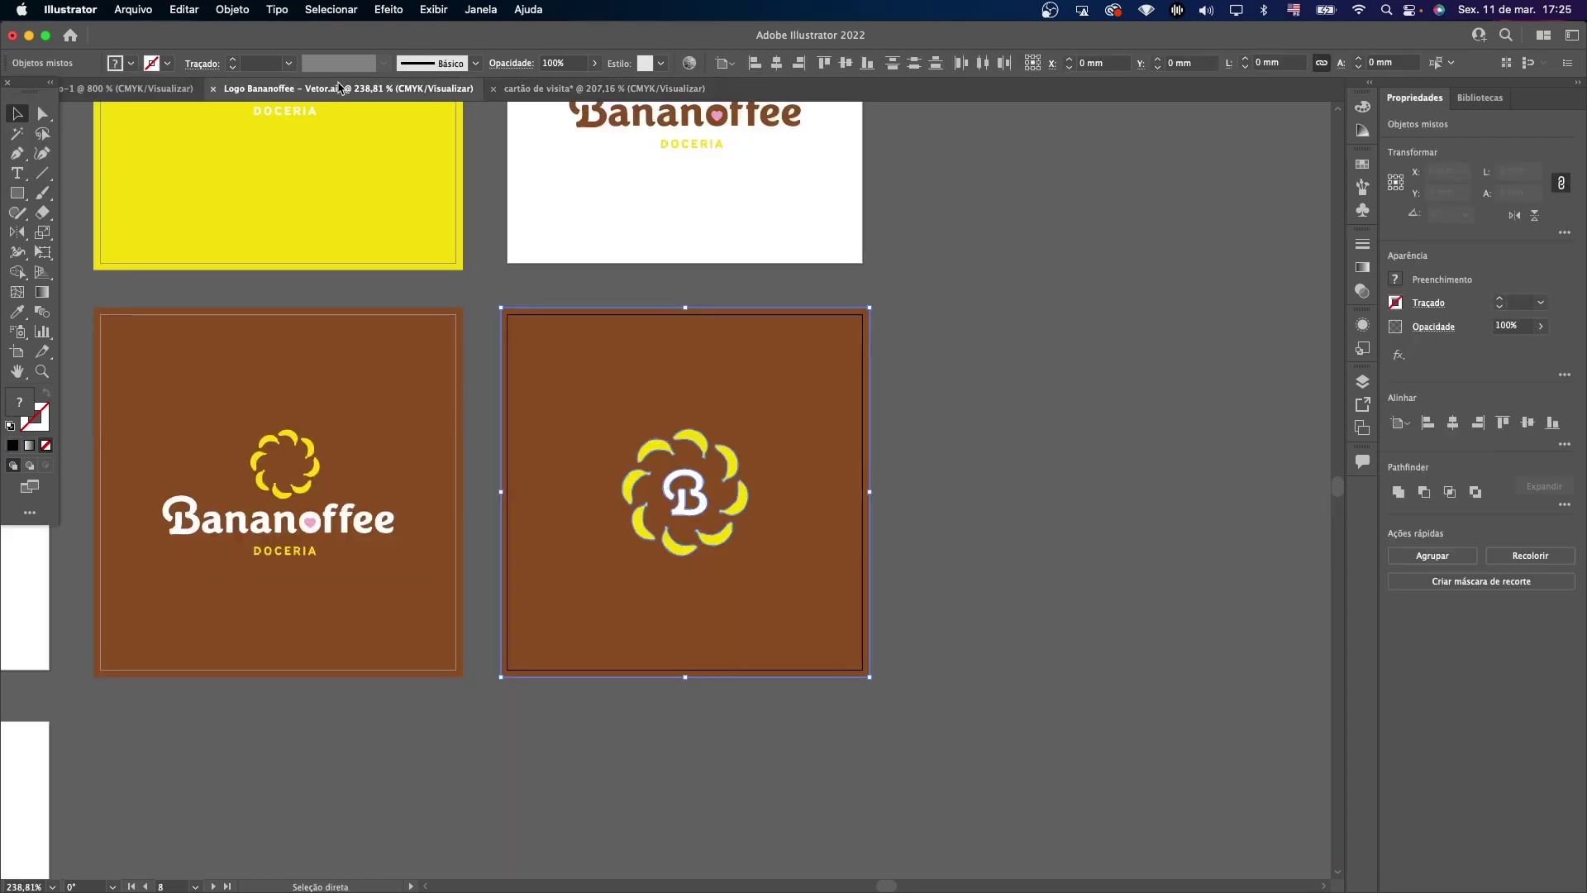
{"action": "scroll", "coordinate": [736, 305], "scroll_direction": "up", "scroll_amount": 5}
{"action": "scroll", "coordinate": [735, 306], "scroll_direction": "left", "scroll_amount": 10}
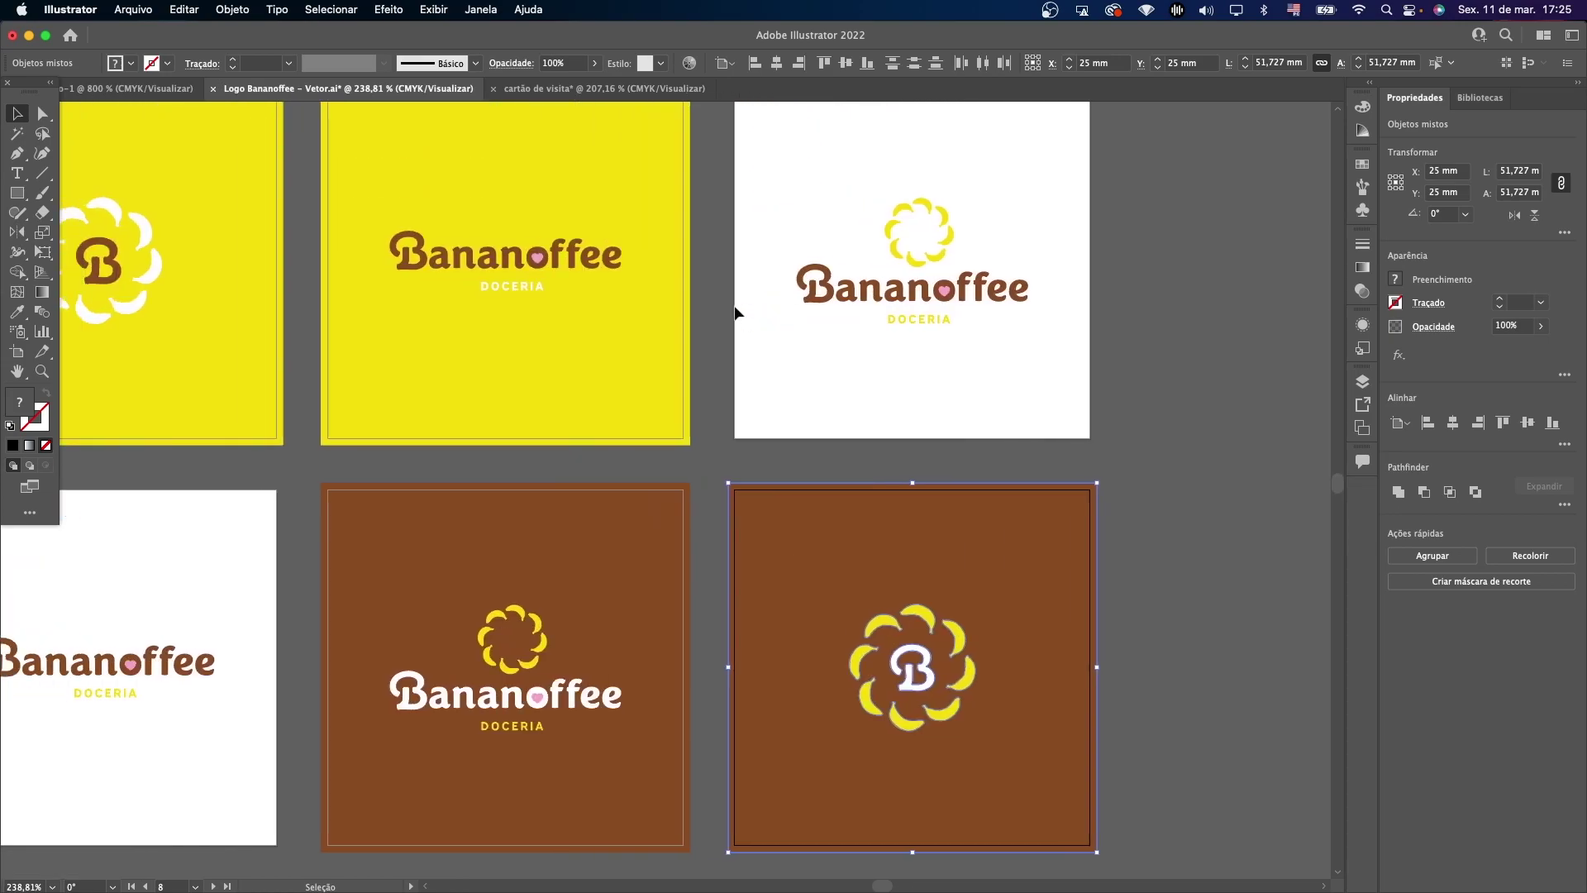
{"action": "scroll", "coordinate": [736, 311], "scroll_direction": "left", "scroll_amount": 6}
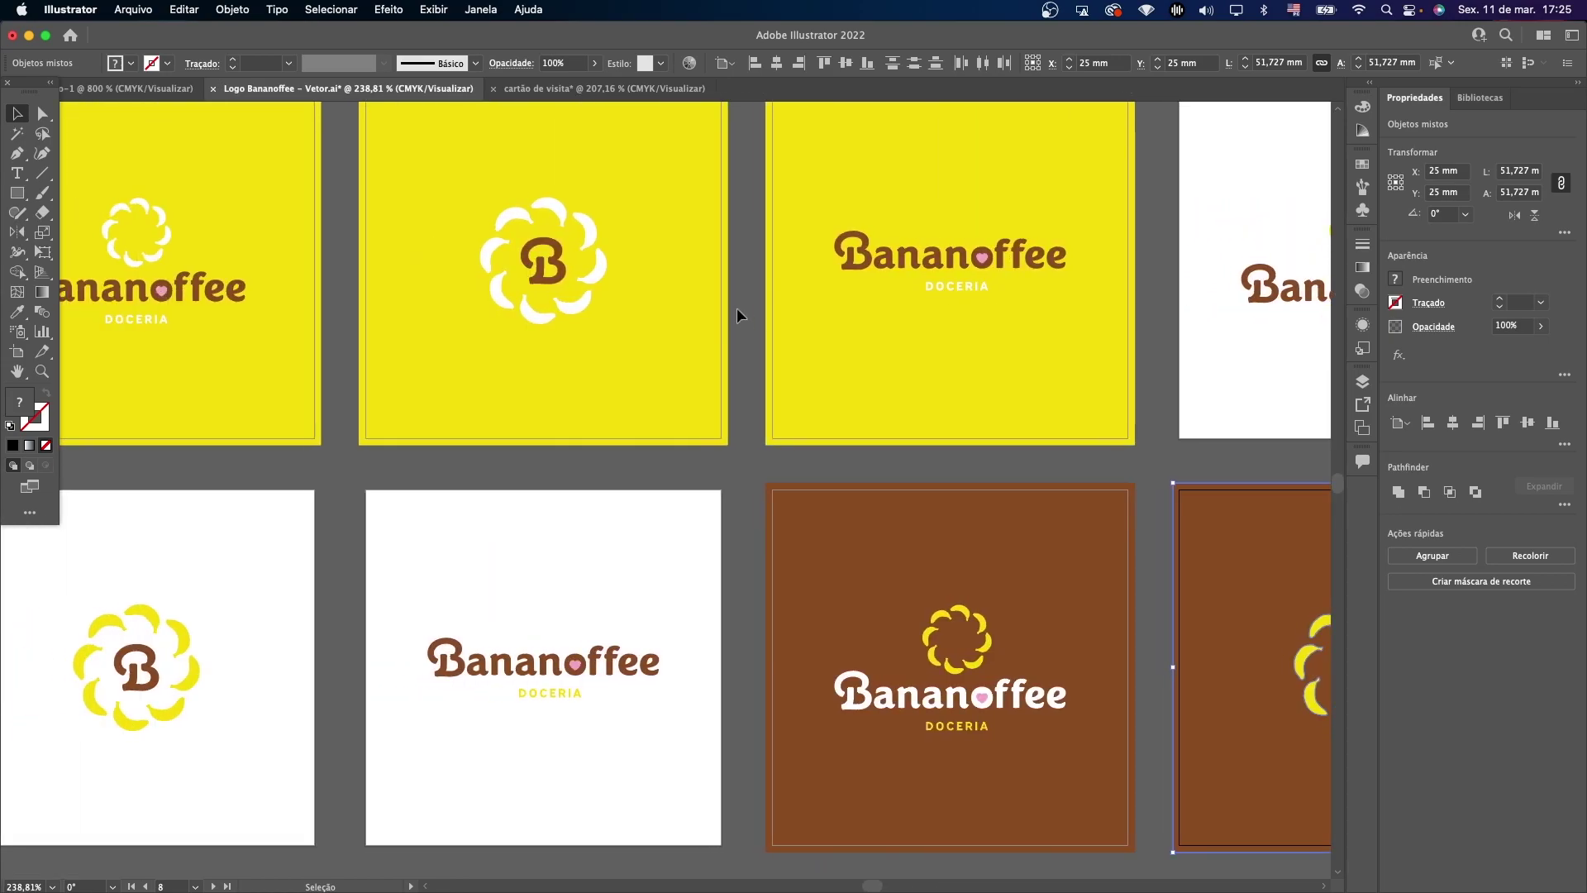
{"action": "scroll", "coordinate": [736, 310], "scroll_direction": "right", "scroll_amount": 3}
{"action": "scroll", "coordinate": [728, 248], "scroll_direction": "up", "scroll_amount": 5}
{"action": "left_click_drag", "start_coordinate": [721, 194], "coordinate": [975, 549]}
{"action": "key", "text": "a"}
{"action": "left_click_drag", "start_coordinate": [609, 92], "coordinate": [310, 492]}
Stretch the yellow background to card three's bleed and nudge the wordmark right and down.
{"action": "left_click", "coordinate": [432, 744]}
{"action": "left_click_drag", "start_coordinate": [452, 757], "coordinate": [726, 783]}
{"action": "left_click", "coordinate": [740, 741]}
{"action": "left_click_drag", "start_coordinate": [325, 597], "coordinate": [337, 616]}
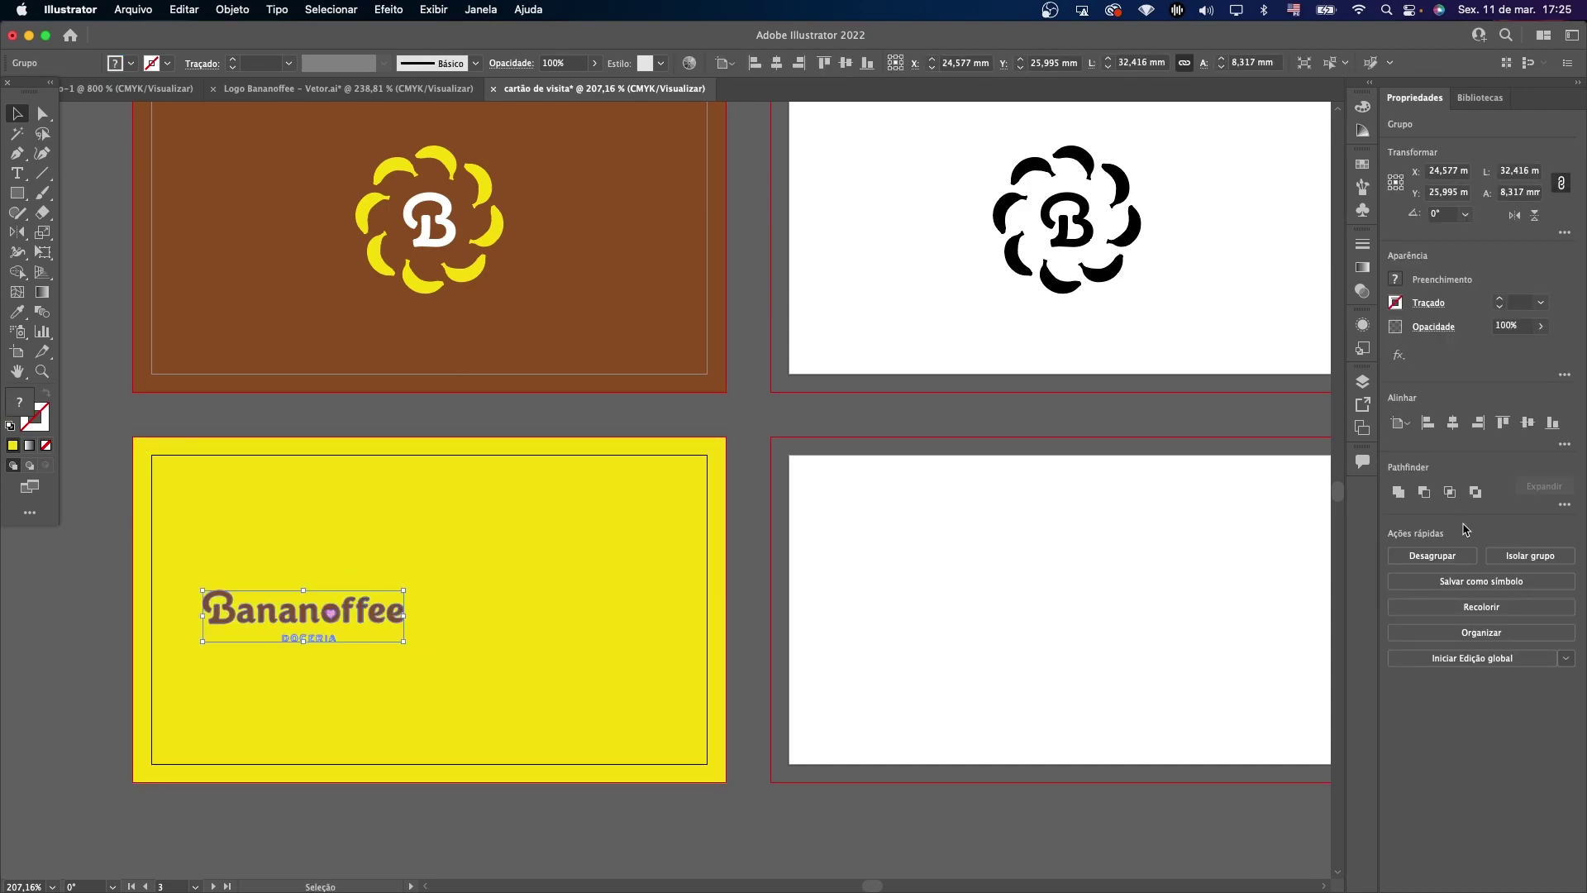
Draw a text area on the yellow card's right, set to Brevia Semibold 8 pt.
{"action": "left_click", "coordinate": [1009, 591]}
{"action": "left_click", "coordinate": [13, 171]}
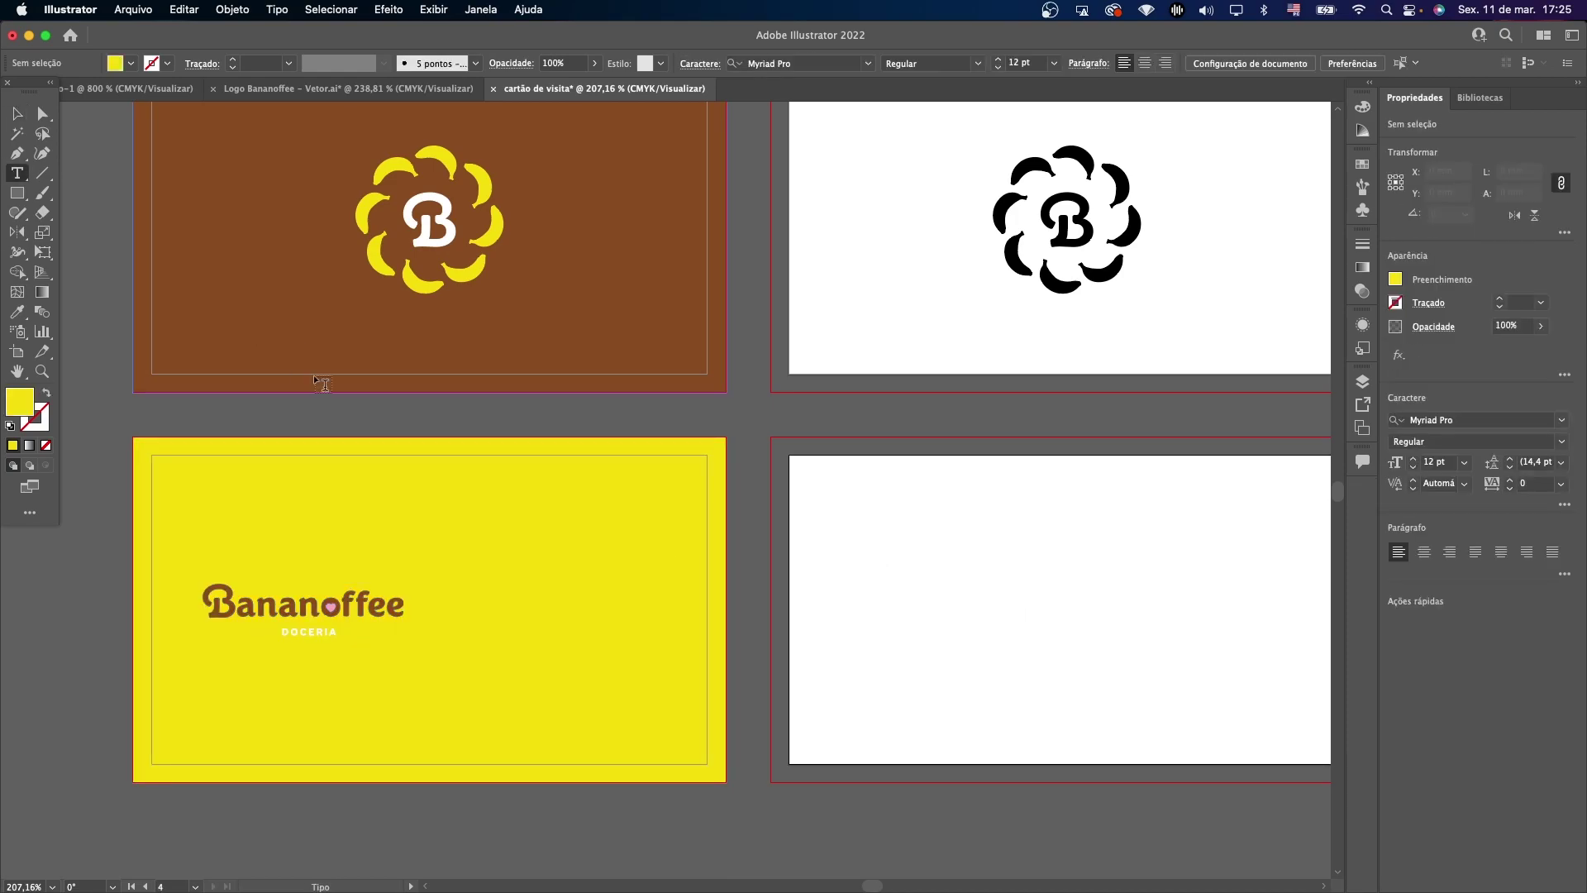
{"action": "left_click_drag", "start_coordinate": [440, 511], "coordinate": [670, 731]}
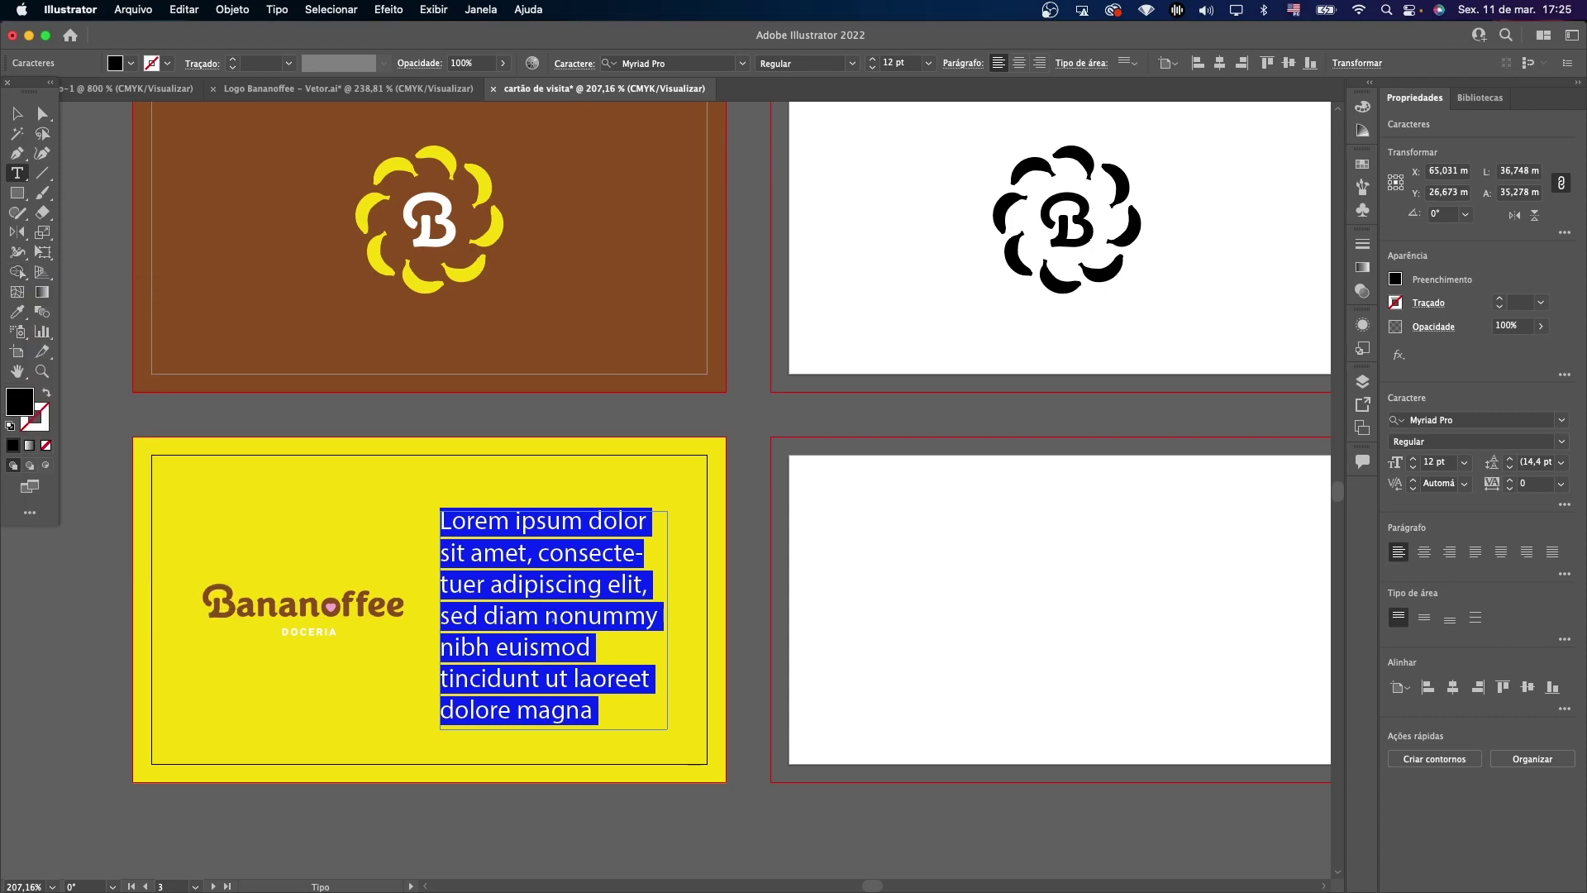
{"action": "left_click", "coordinate": [1453, 420]}
{"action": "type", "text": "brevia"}
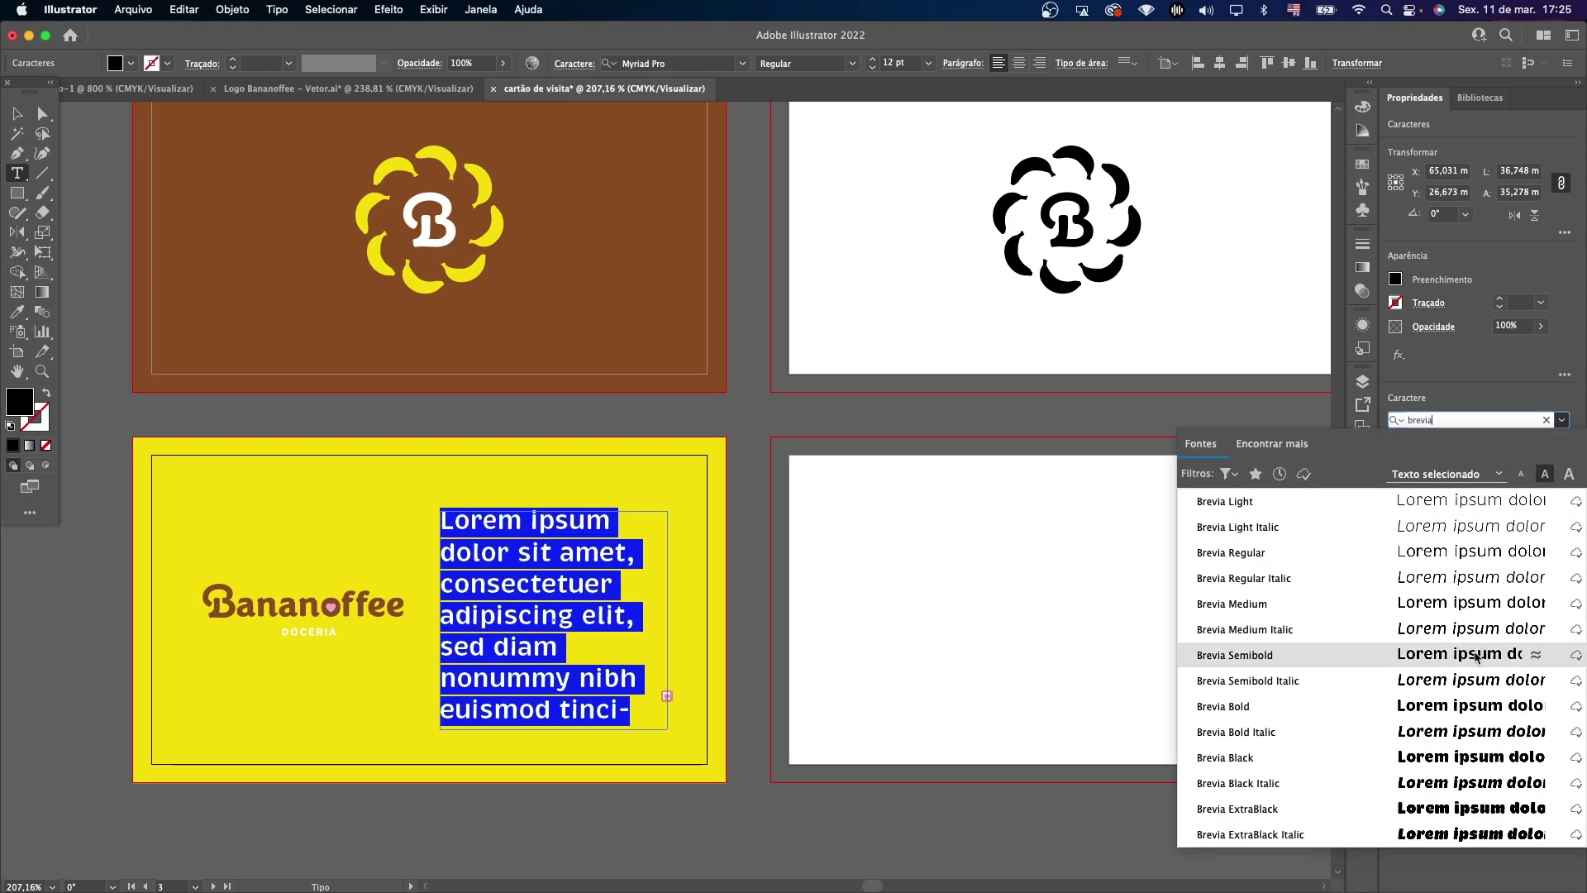
{"action": "left_click", "coordinate": [1435, 655]}
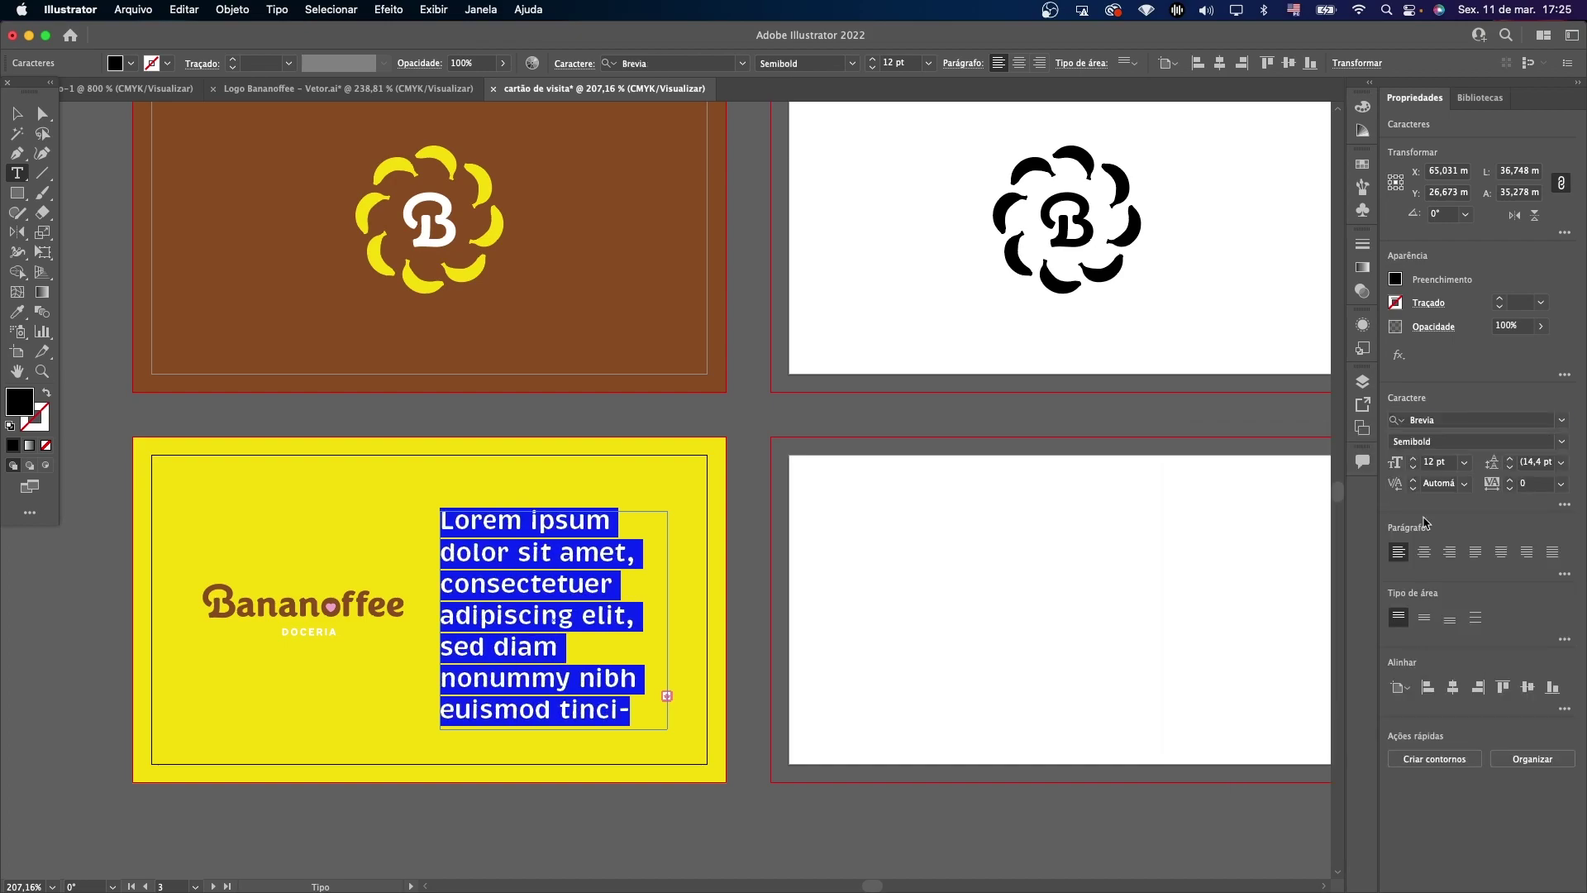
{"action": "left_click", "coordinate": [1433, 461]}
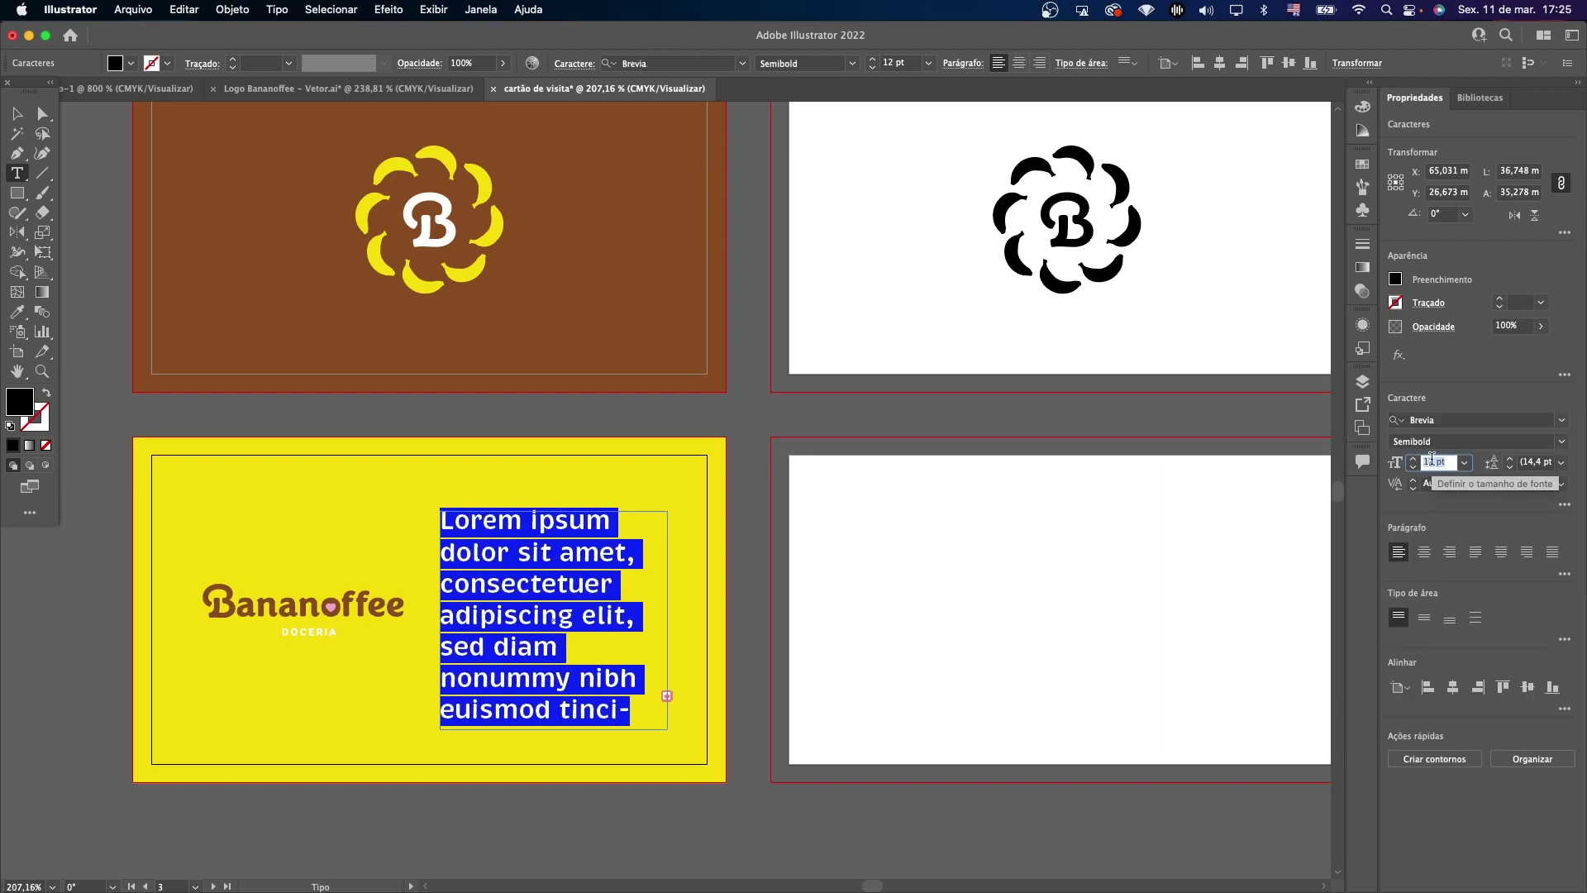
{"action": "type", "text": "8"}
{"action": "key", "text": "Return"}
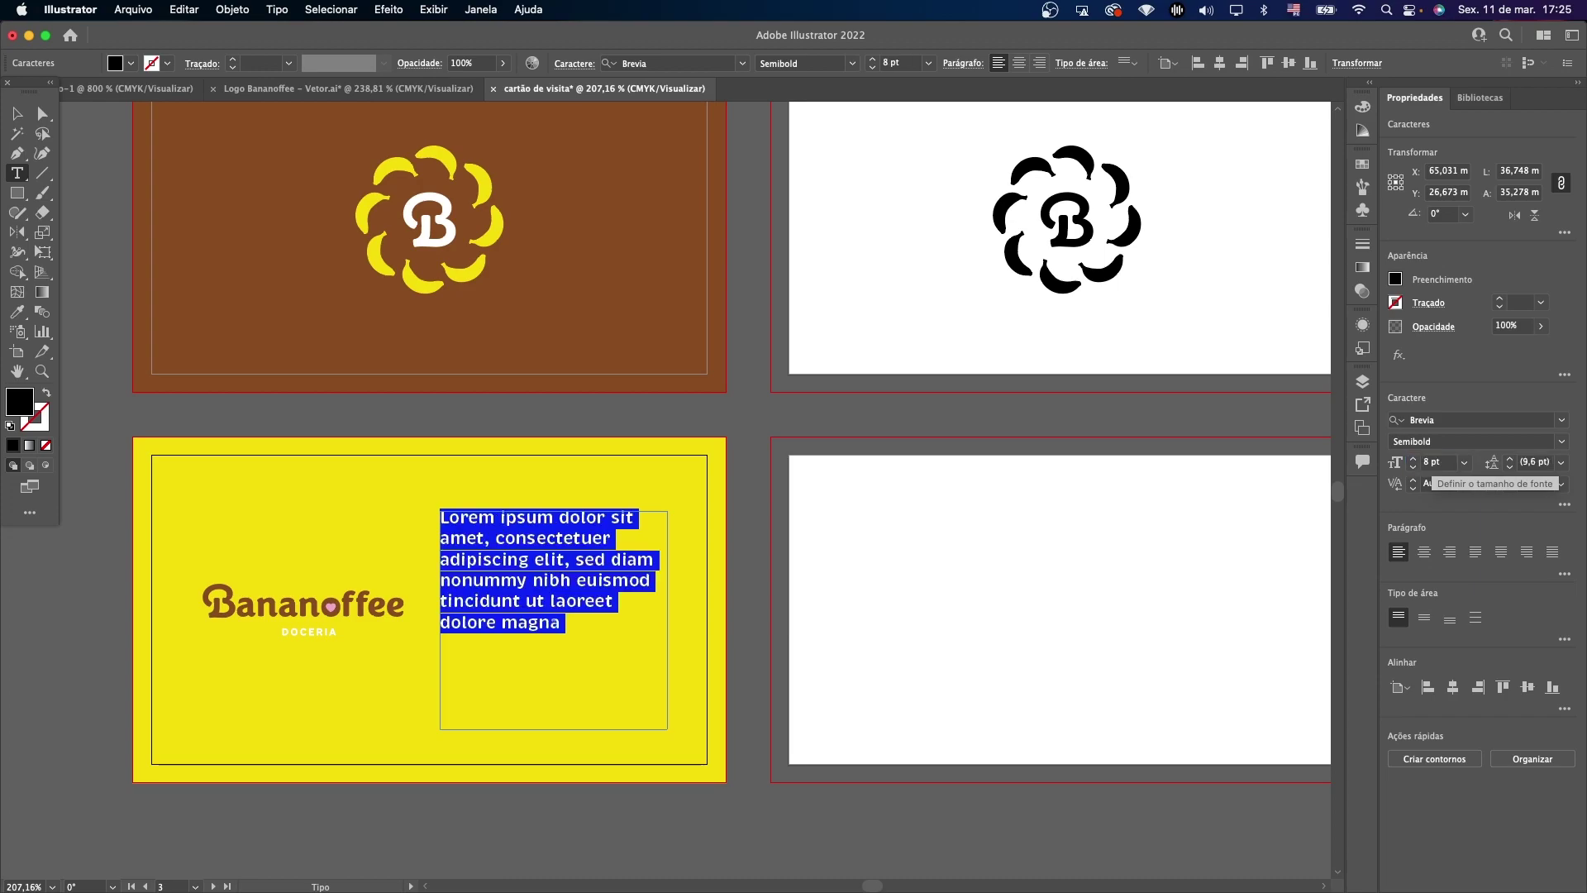
Replace the placeholder with phone number, bananoffee.com, e-mail address and social handle lines.
{"action": "left_click", "coordinate": [584, 635]}
{"action": "key", "text": "super+a"}
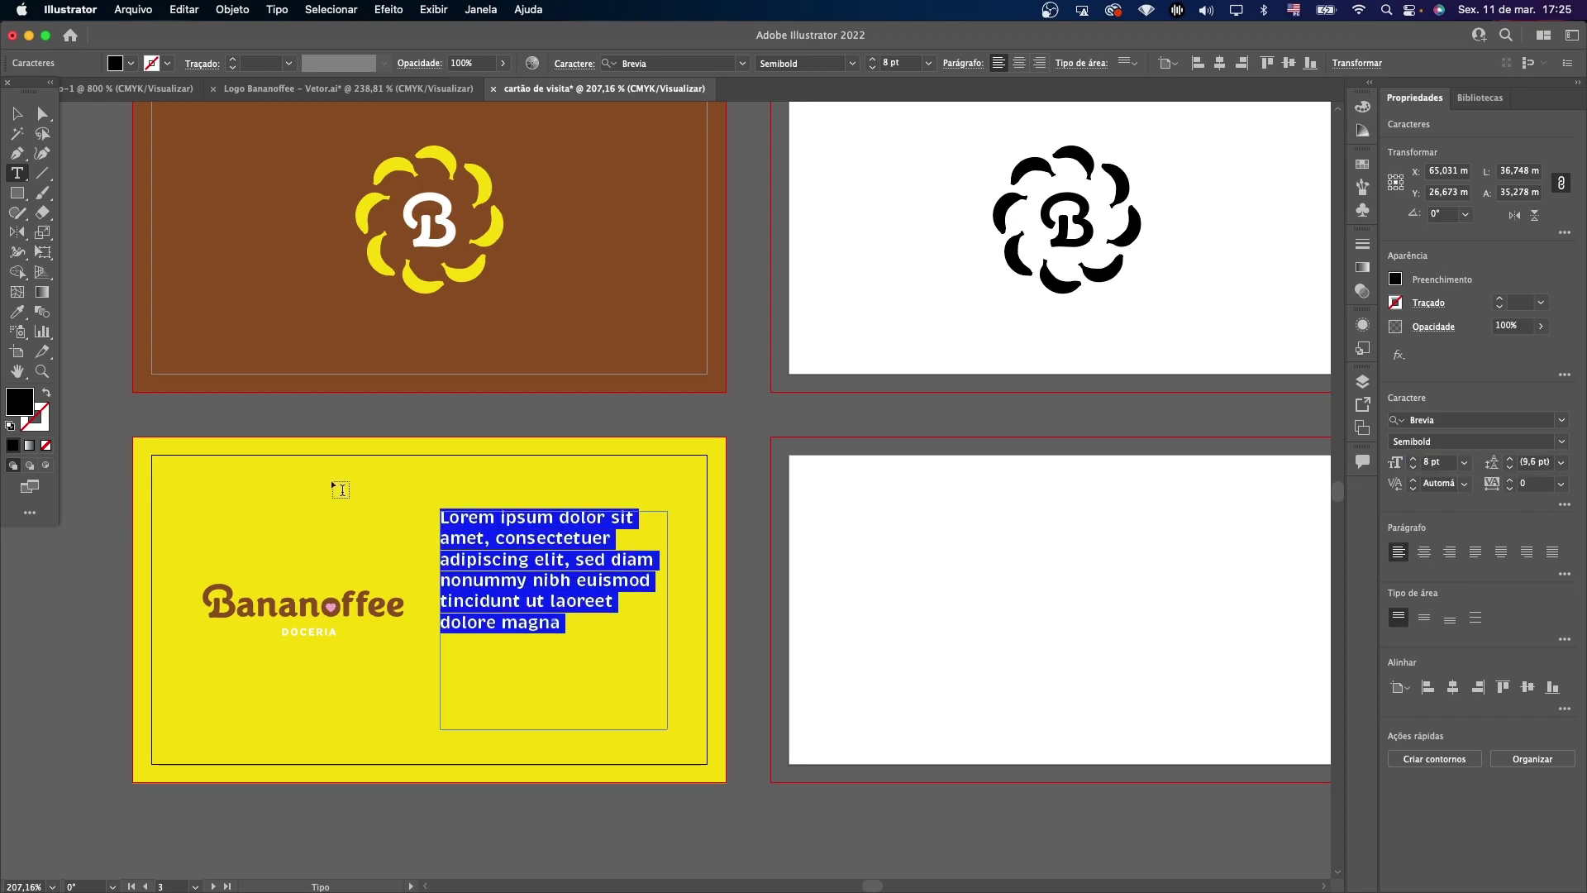
{"action": "type", "text": "31"}
{"action": "key", "text": "BackSpace"}
{"action": "key", "text": "BackSpace"}
{"action": "type", "text": "(31) 00"}
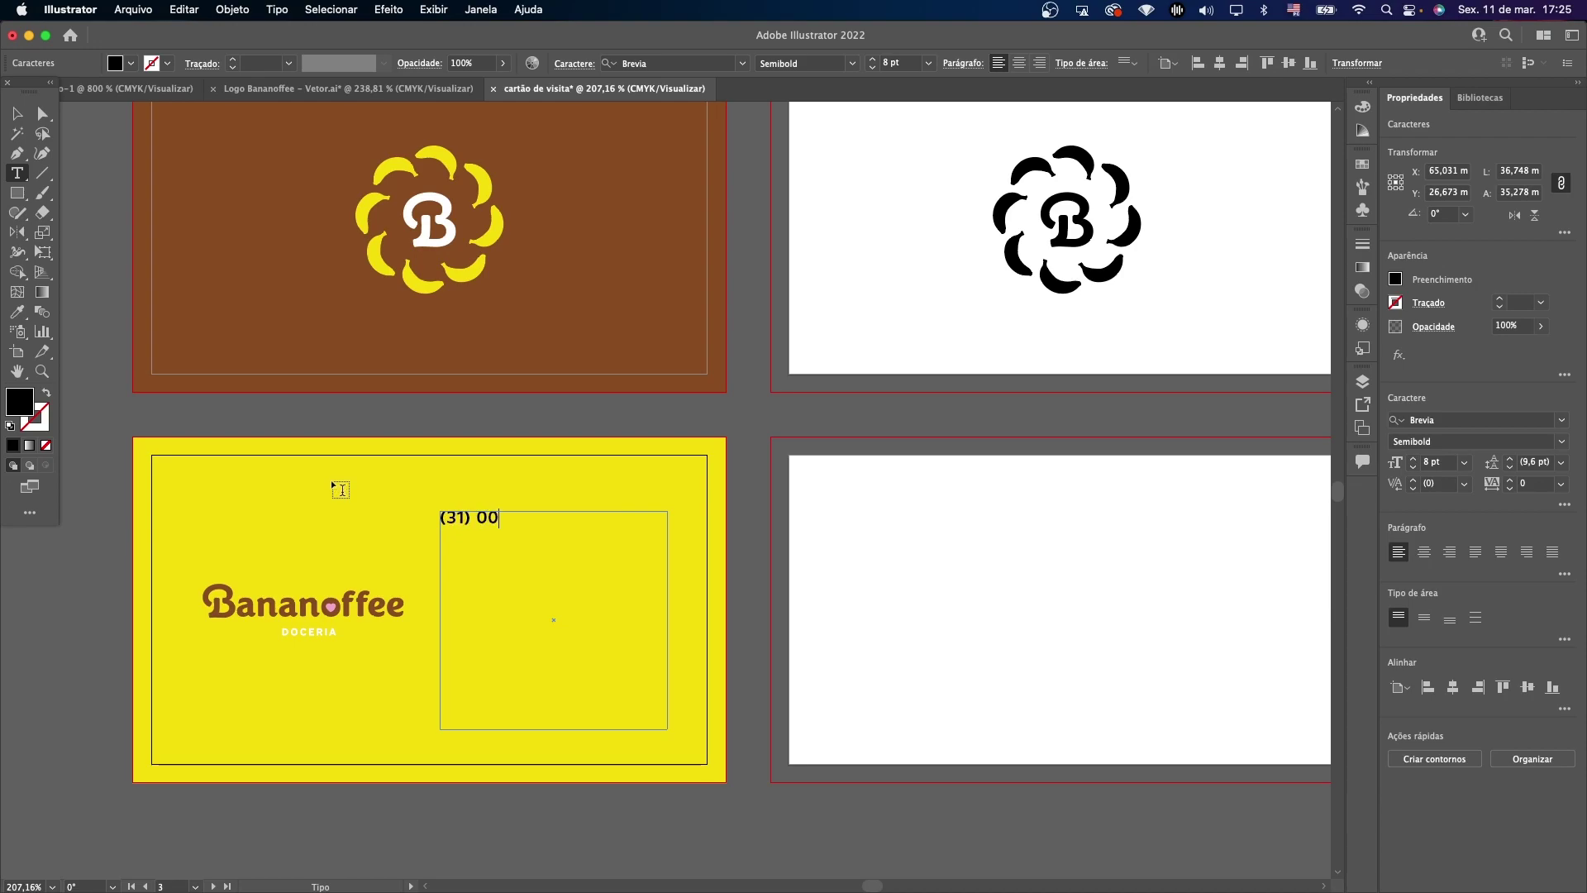
{"action": "type", "text": "00-000ww"}
{"action": "key", "text": "BackSpace"}
{"action": "key", "text": "BackSpace"}
{"action": "type", "text": "bananoffee.com"}
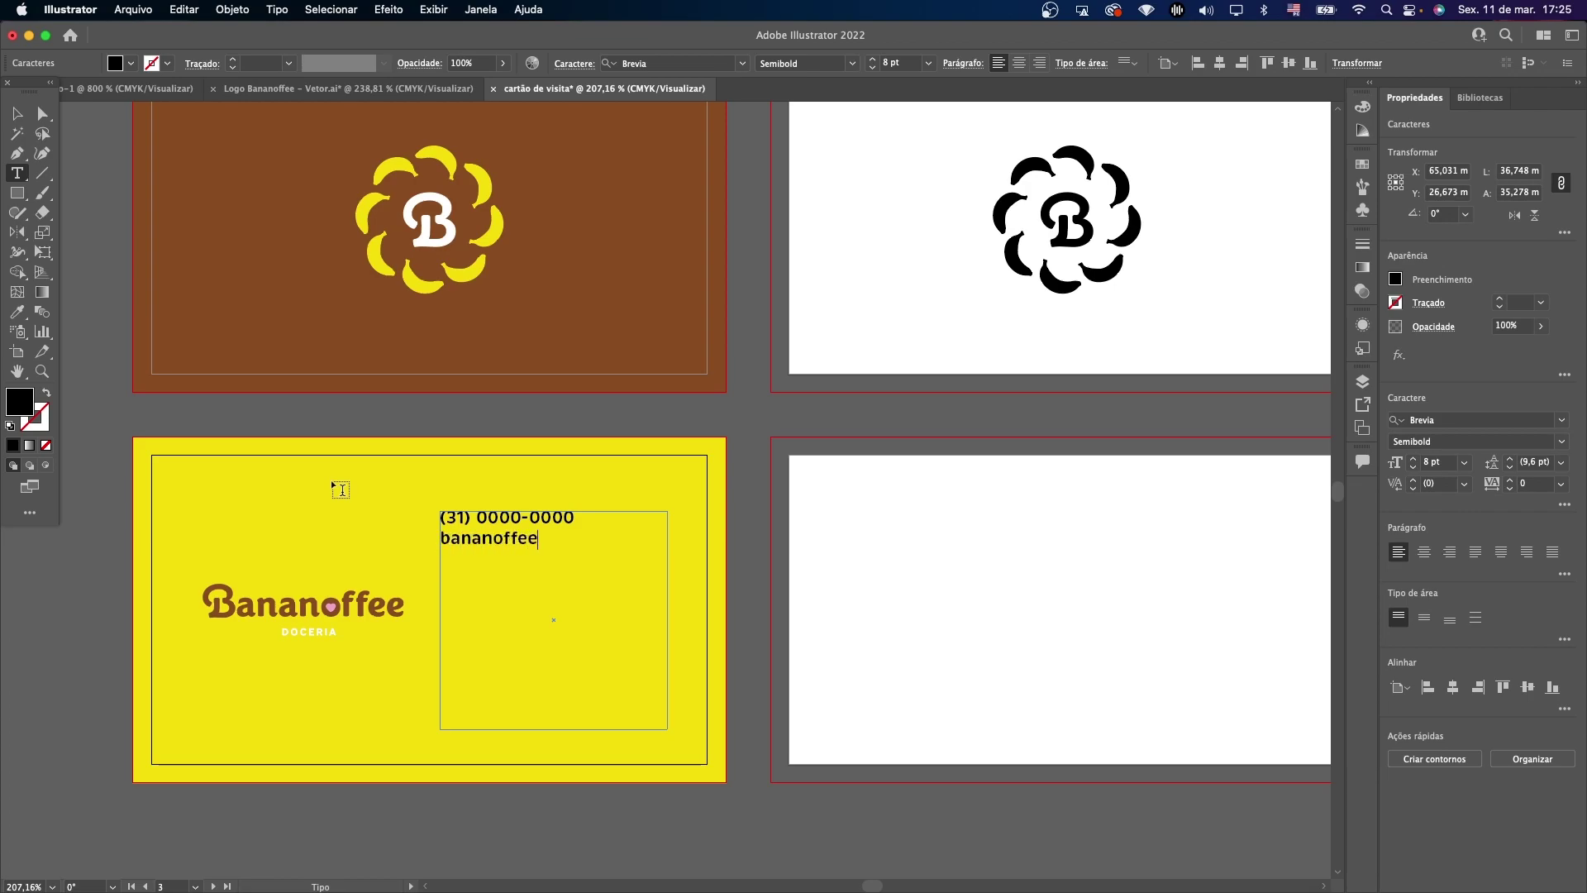
{"action": "key", "text": "Return"}
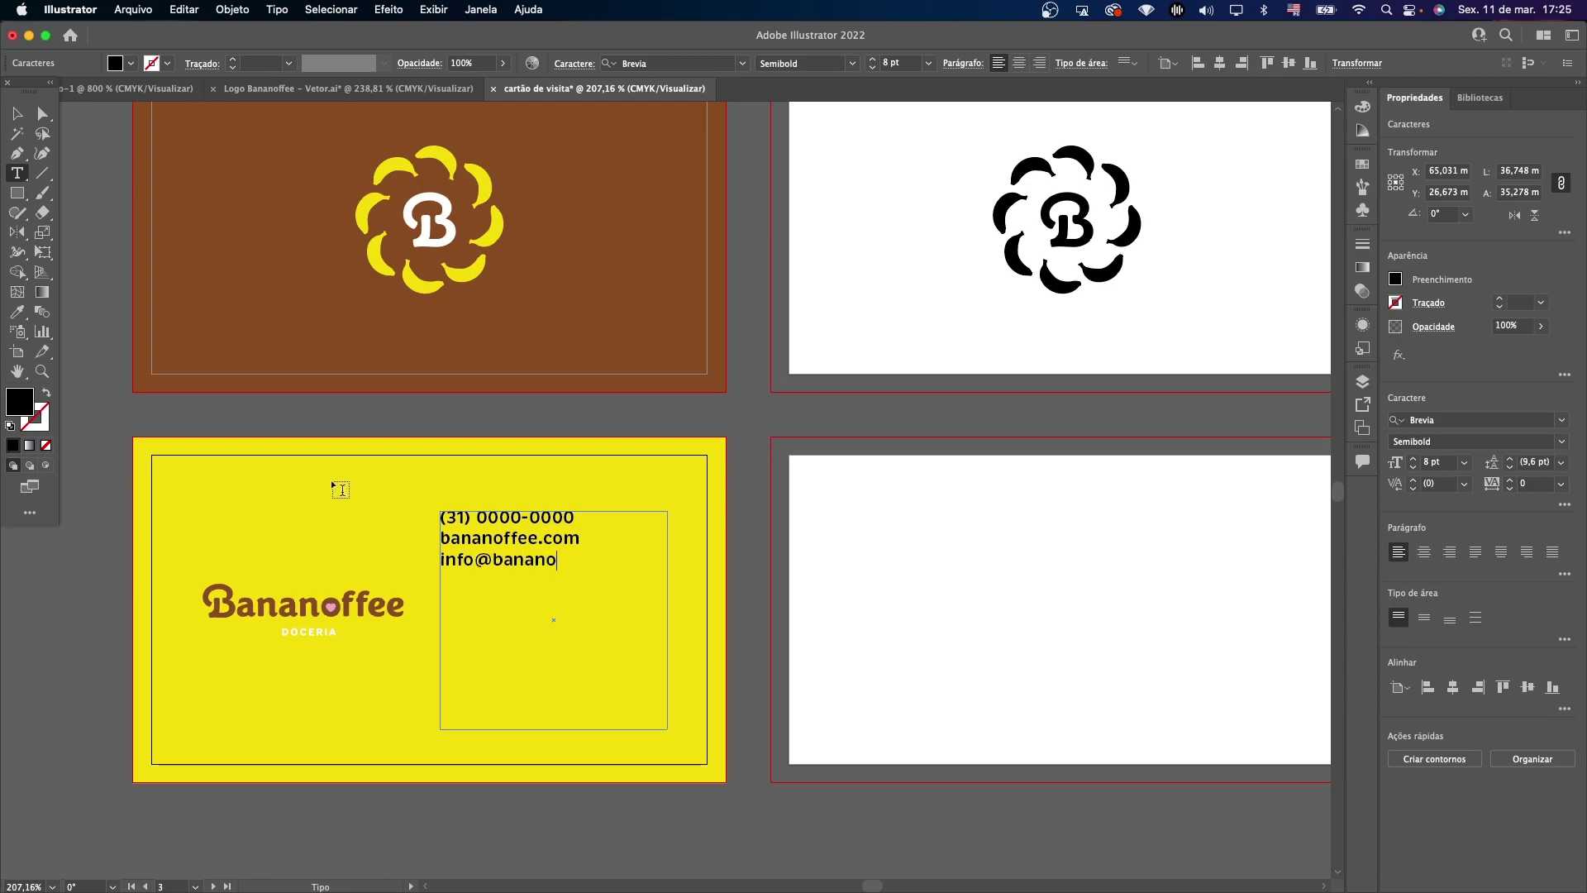
{"action": "type", "text": "com "}
{"action": "type", "text": "@ban"}
{"action": "type", "text": "anoffee"}
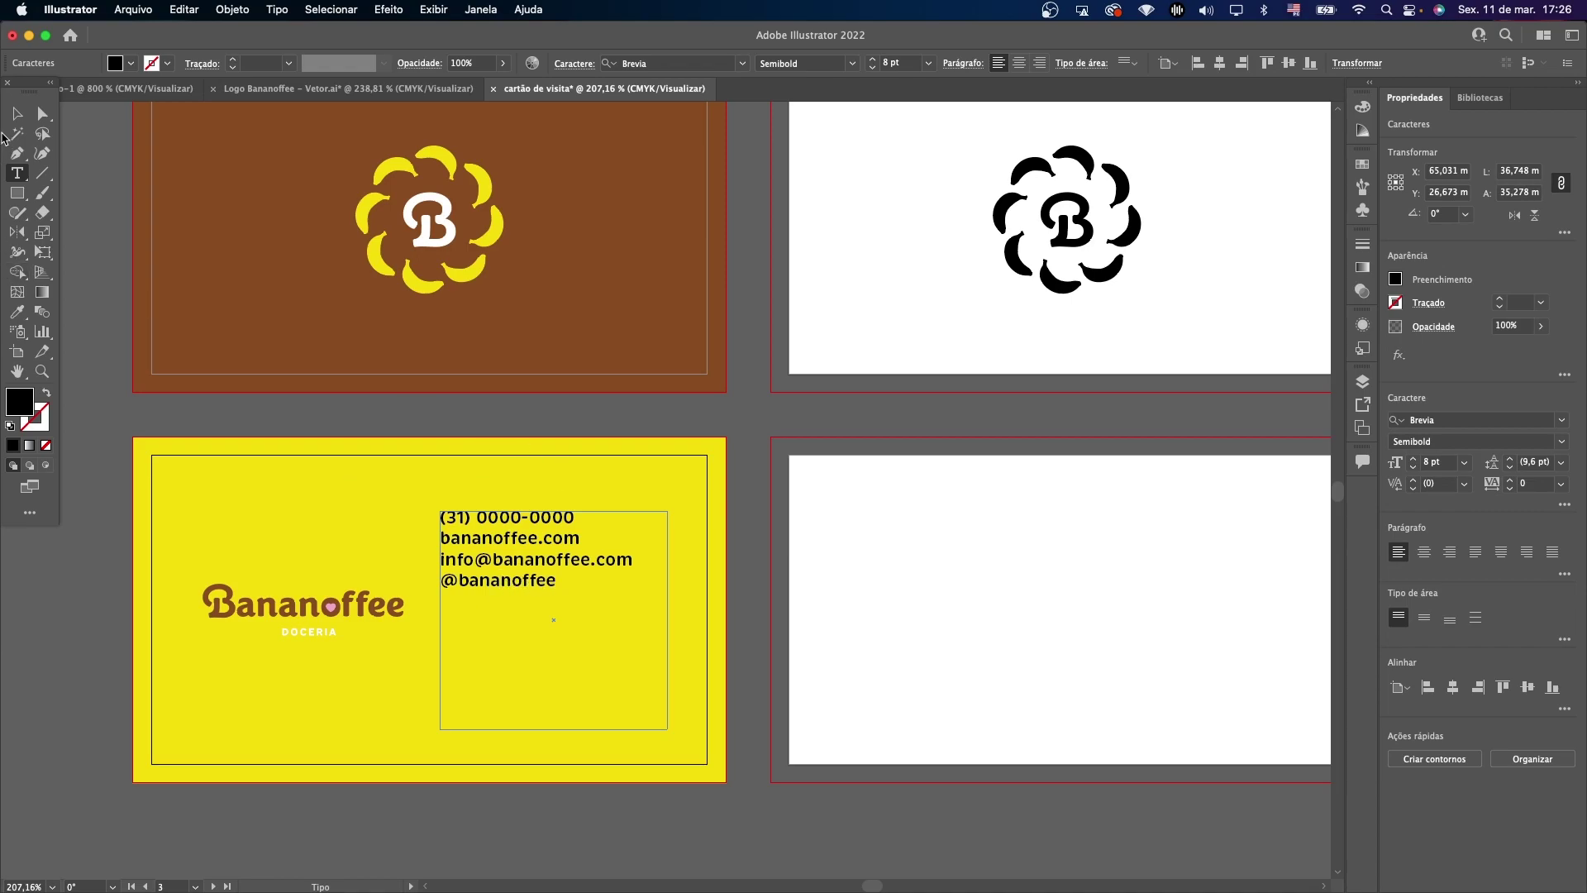
{"action": "key", "text": "Escape"}
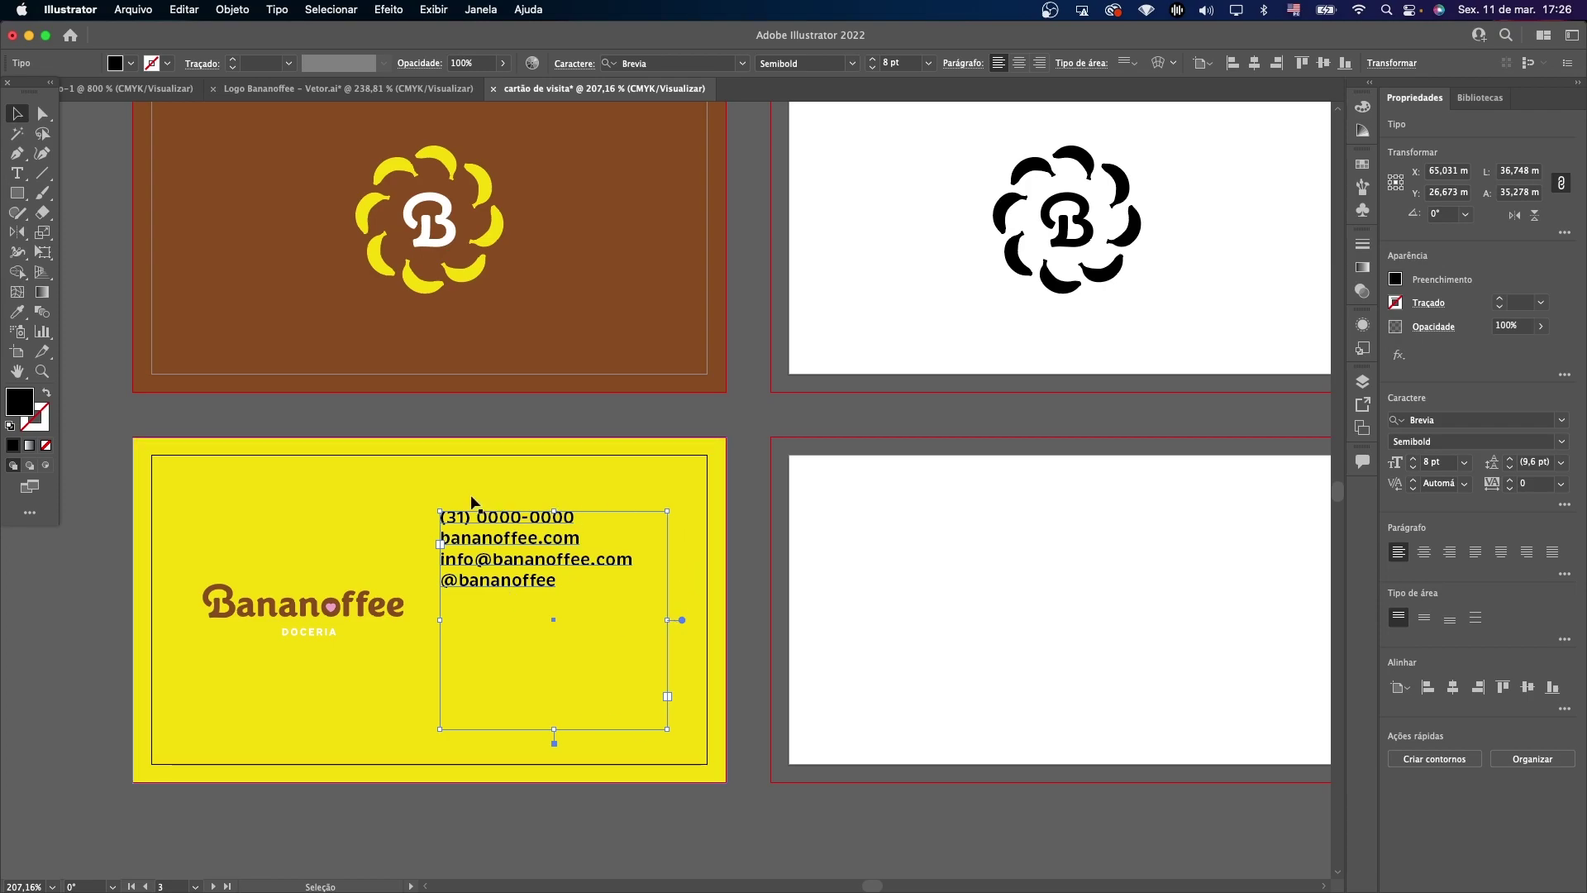
Fit the contact text box to its text, reposition it and centre it vertically on the card.
{"action": "double_click", "coordinate": [682, 620]}
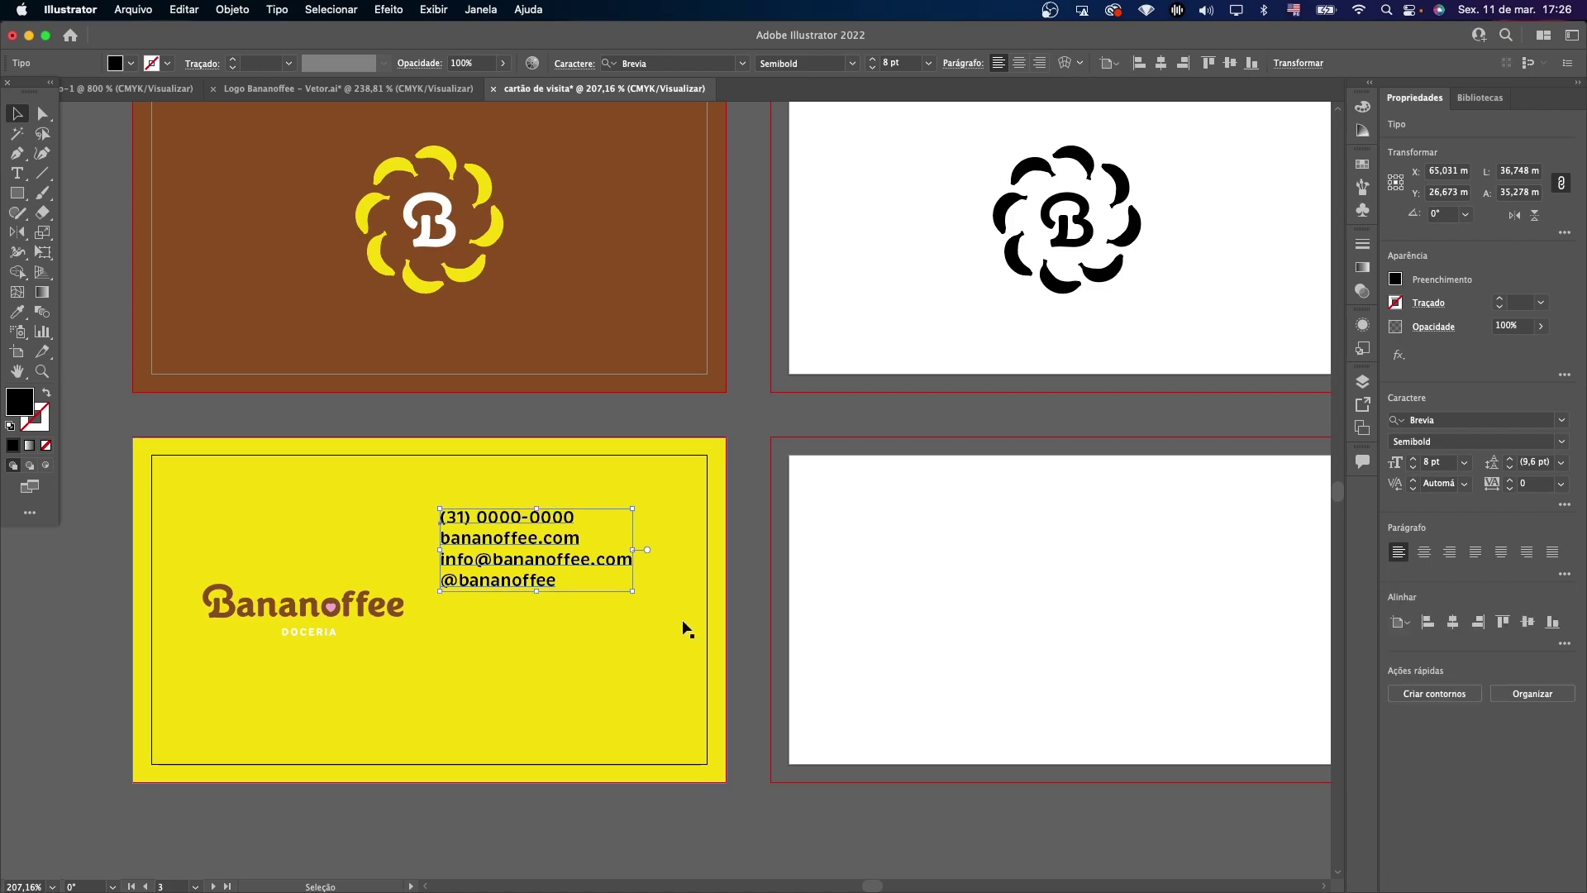
{"action": "left_click_drag", "start_coordinate": [512, 538], "coordinate": [529, 576]}
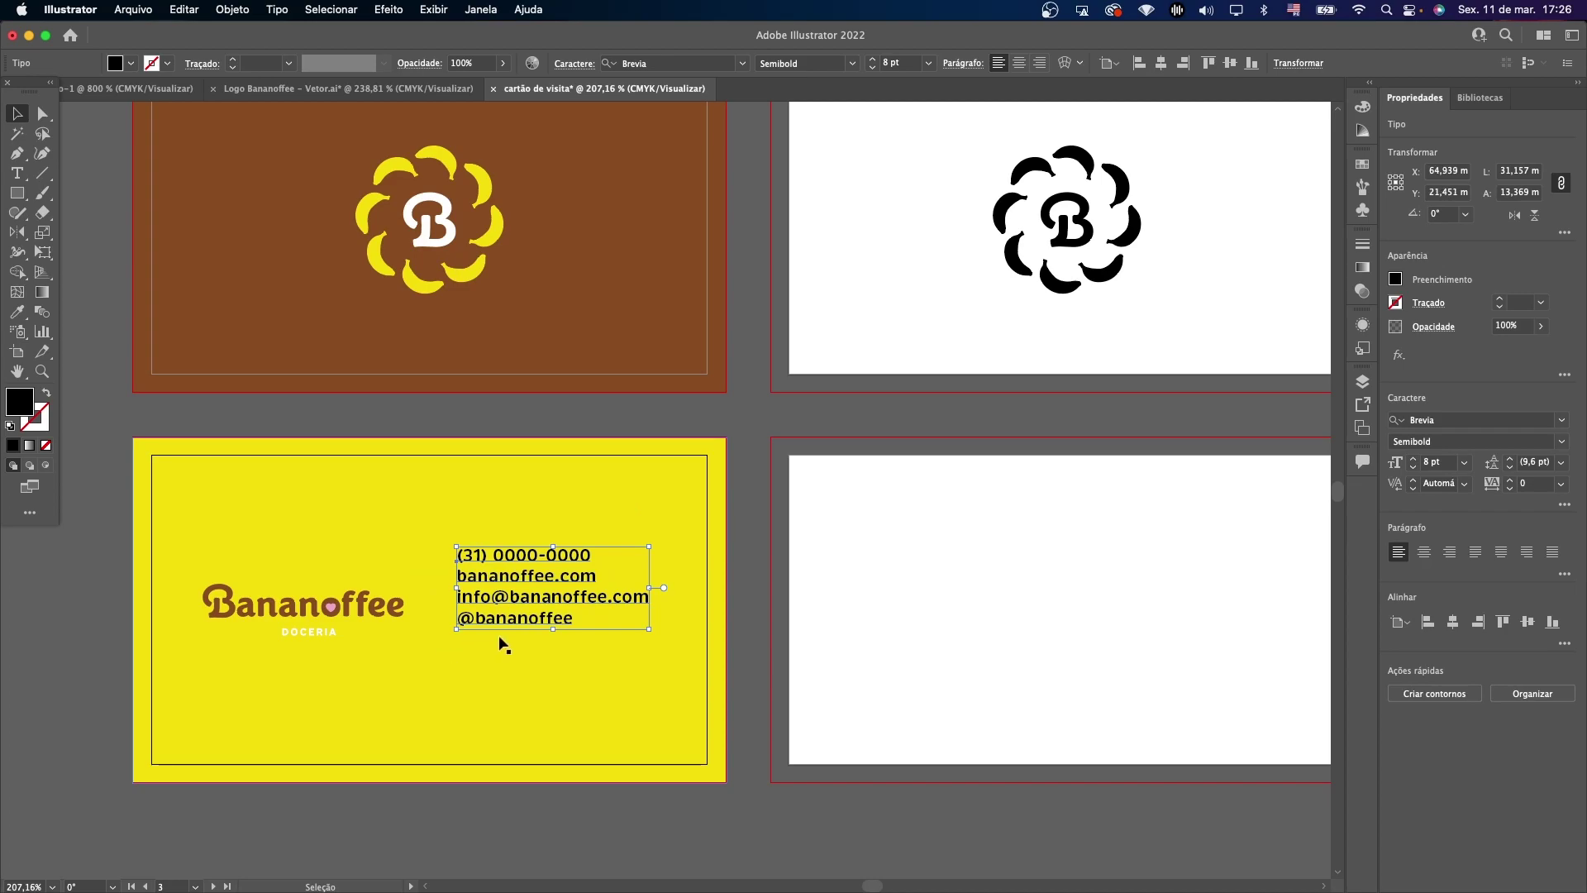
{"action": "left_click", "coordinate": [1528, 622]}
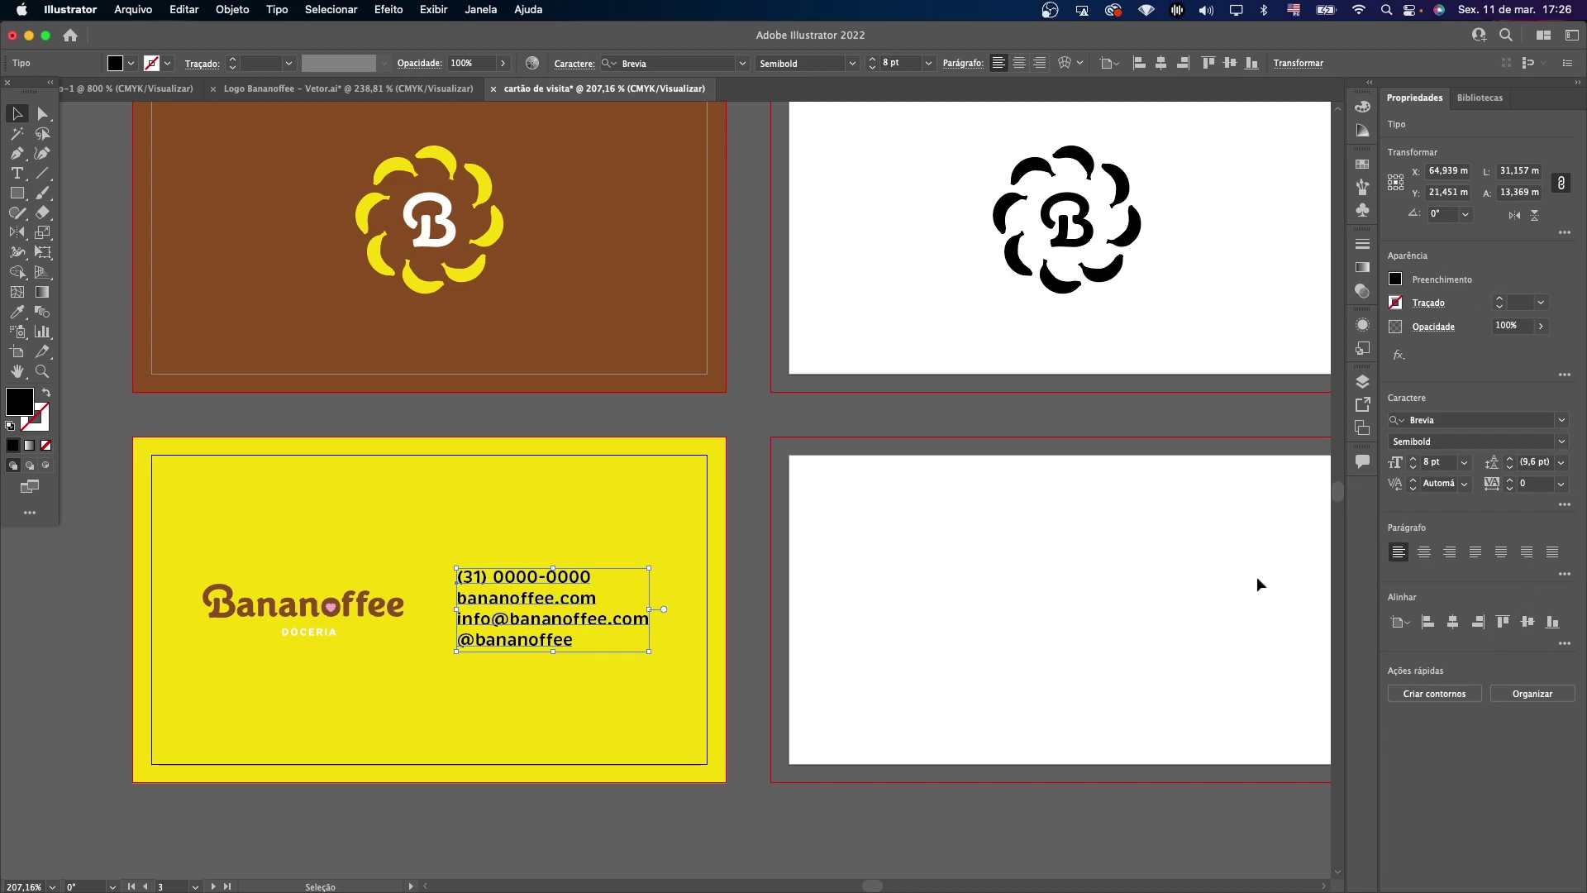
{"action": "left_click", "coordinate": [899, 524]}
{"action": "left_click", "coordinate": [428, 184]}
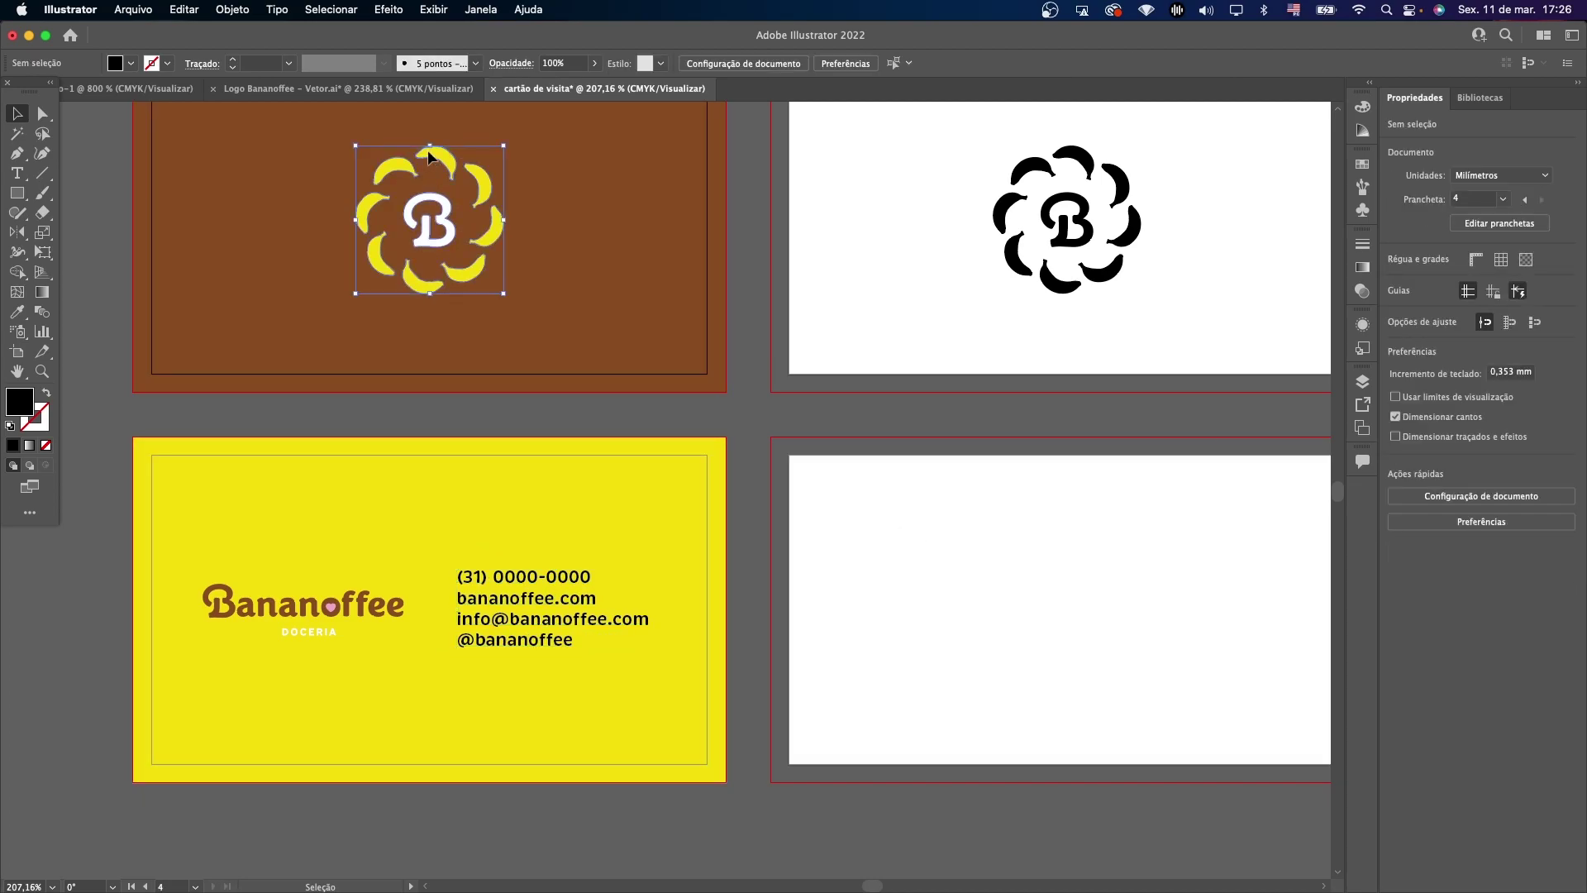
Copy a logo petal, rotate it, colour it pink and shrink it beside the phone line.
{"action": "double_click", "coordinate": [425, 160]}
{"action": "left_click", "coordinate": [434, 153]}
{"action": "key", "text": "Escape"}
{"action": "key", "text": "super+v"}
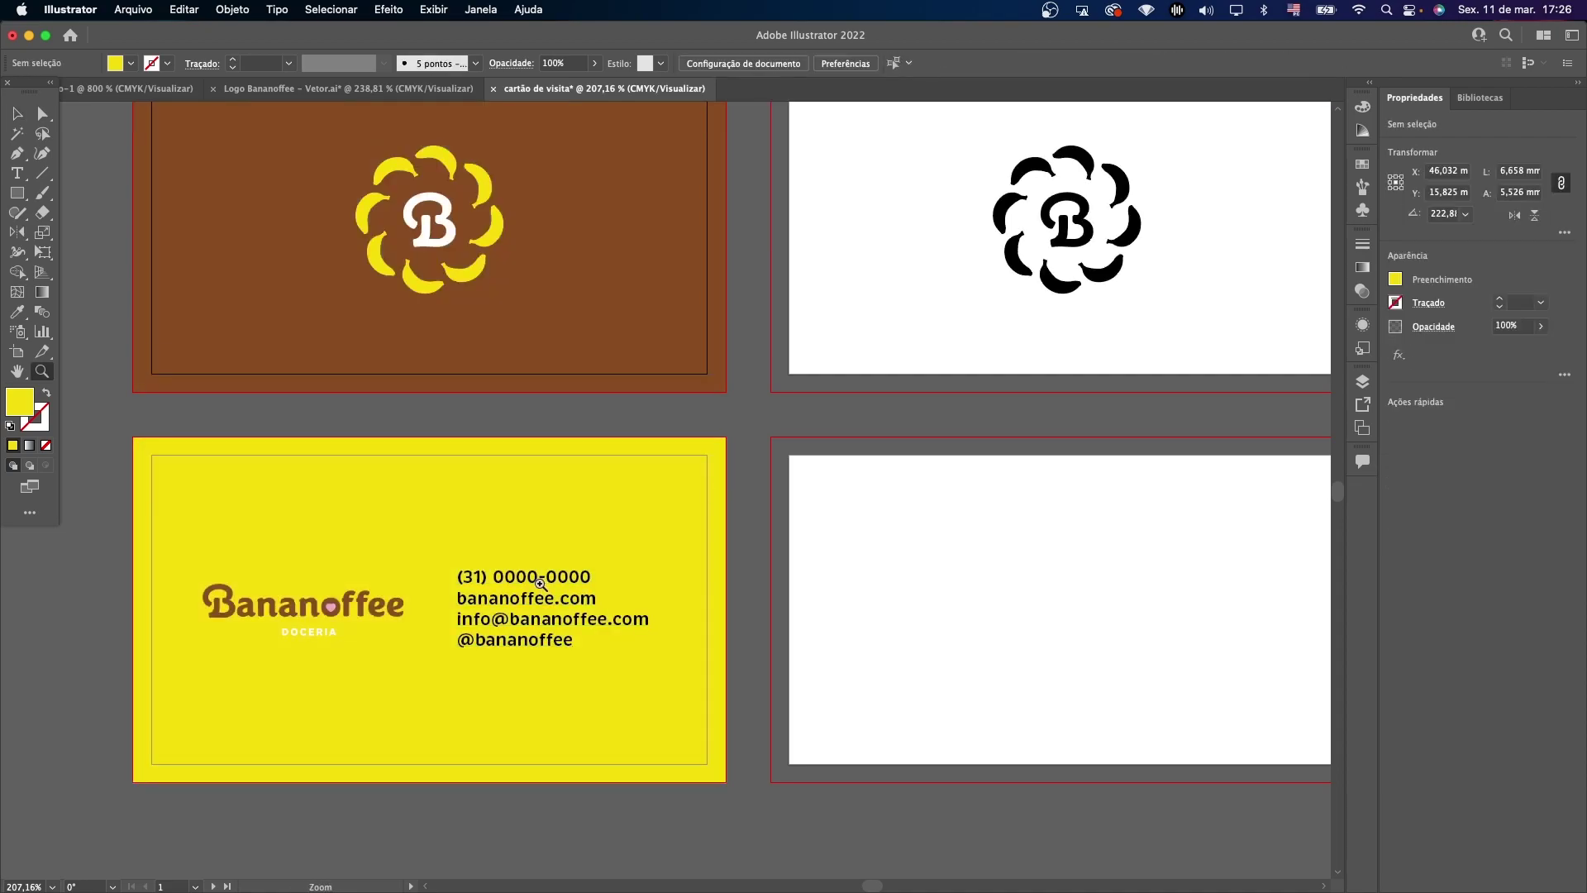
{"action": "key", "text": "super+equal"}
{"action": "key", "text": "super+equal"}
{"action": "key", "text": "super+equal"}
{"action": "key", "text": "v"}
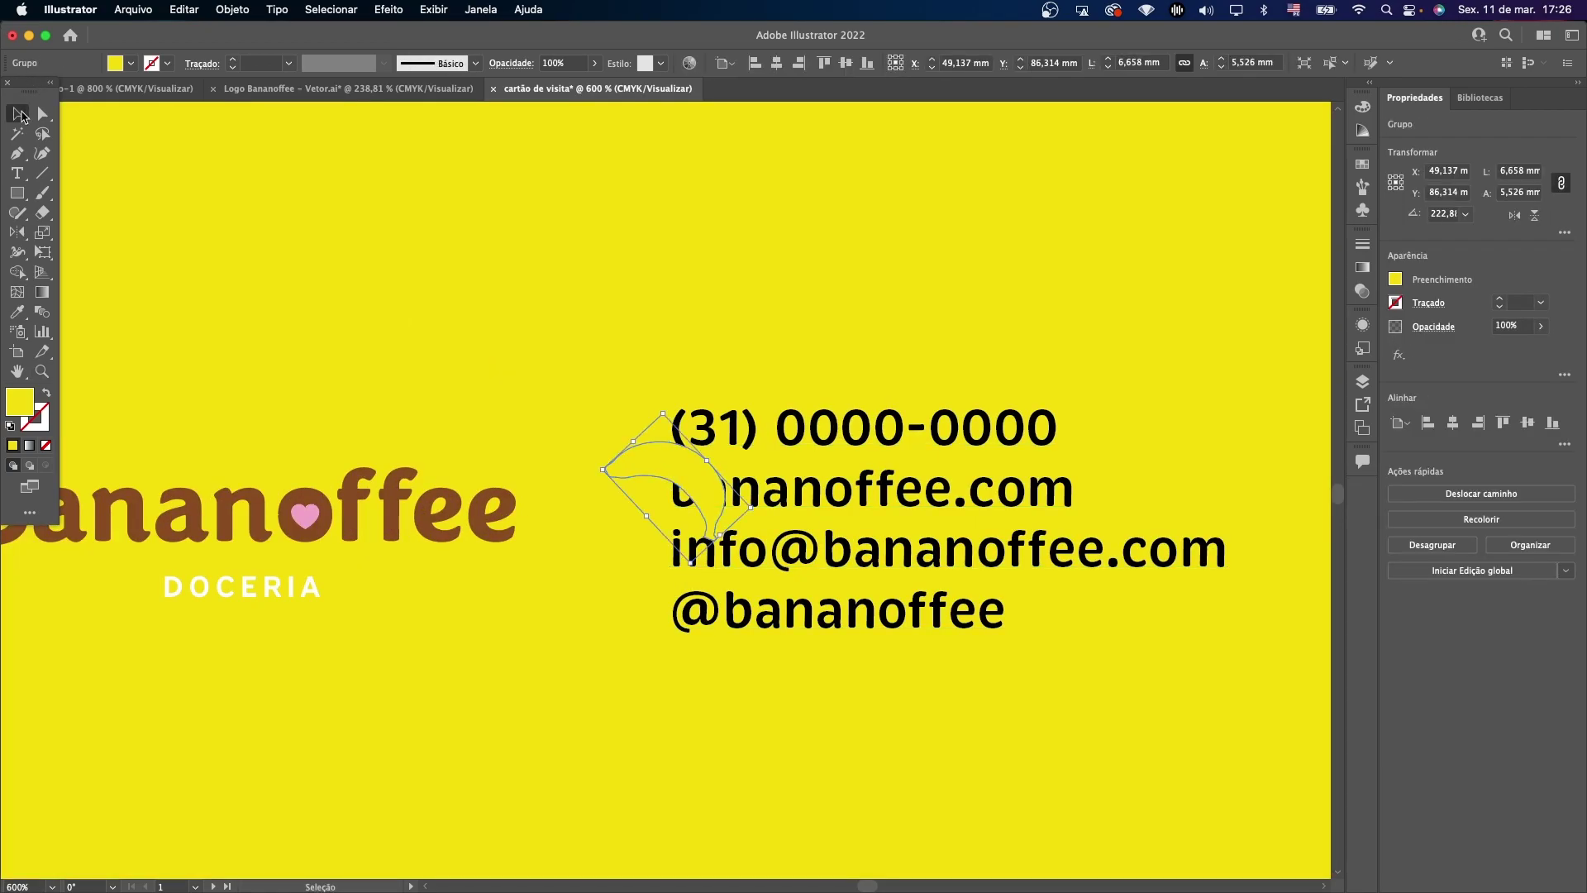
{"action": "left_click_drag", "start_coordinate": [662, 405], "coordinate": [872, 589]}
{"action": "key", "text": "i"}
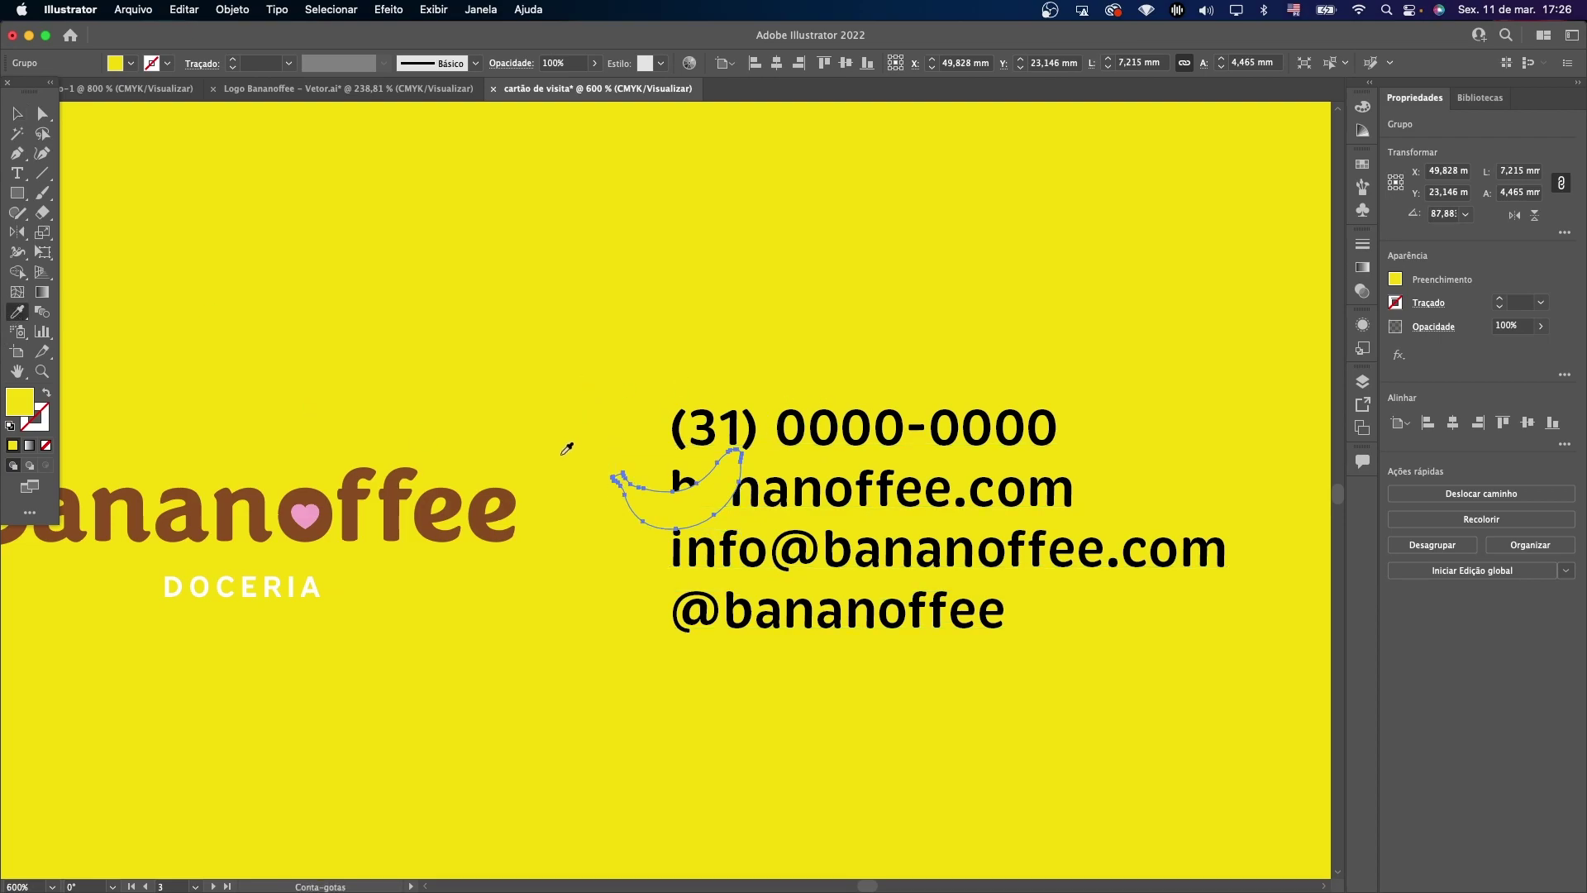
{"action": "left_click", "coordinate": [307, 513]}
{"action": "key", "text": "v"}
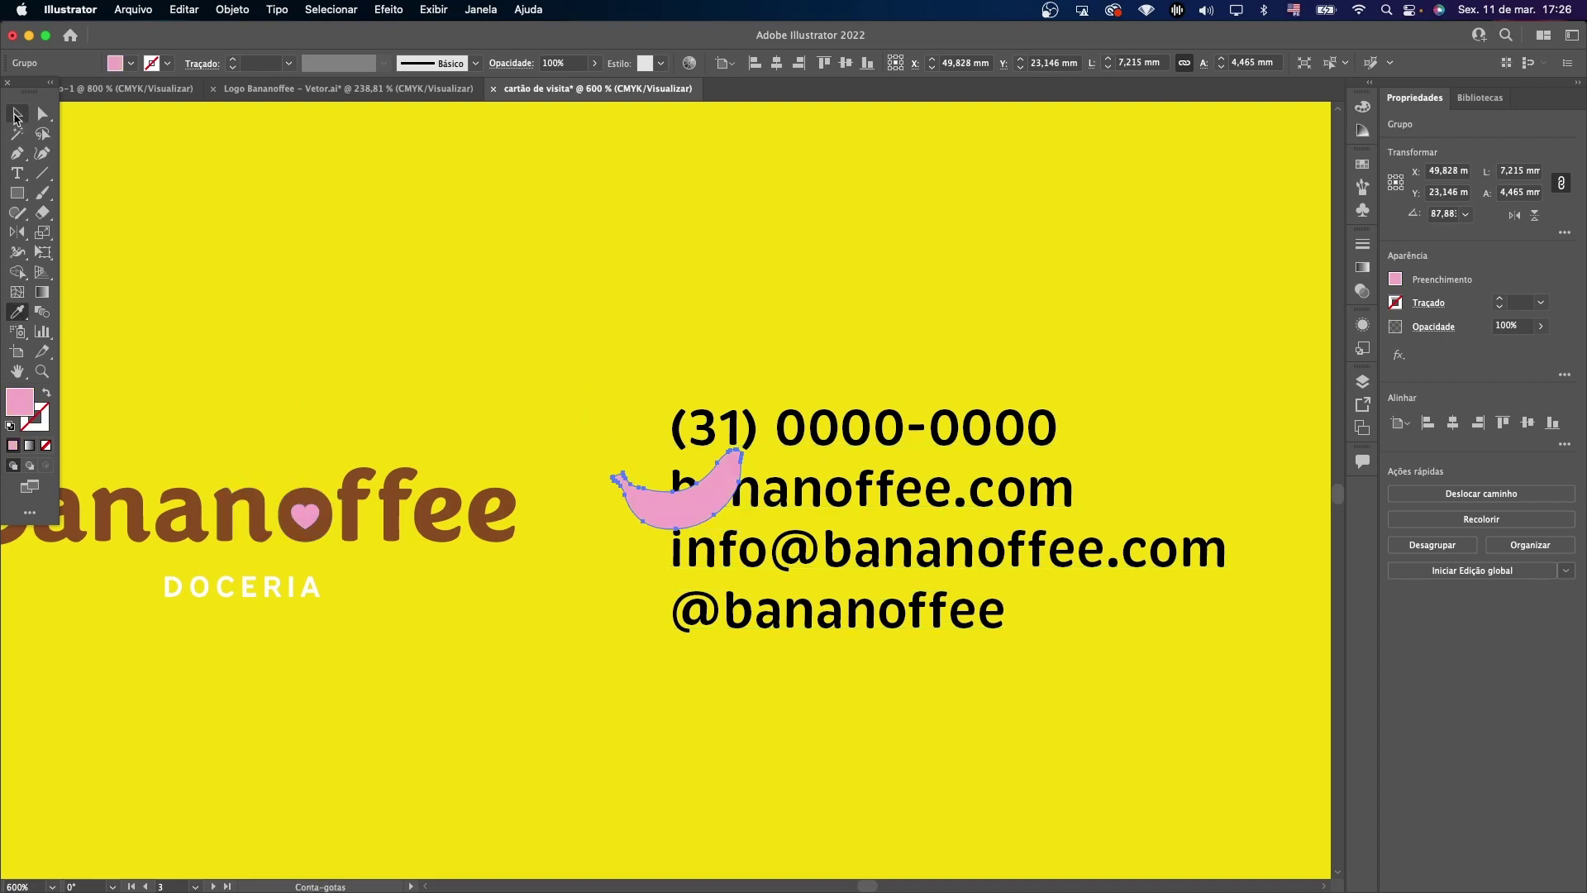
{"action": "left_click_drag", "start_coordinate": [745, 490], "coordinate": [645, 497]}
Repeat the banana icon for the other lines, turn the text brown and align the icons.
{"action": "key", "text": "ctrl+d"}
{"action": "key", "text": "ctrl+d"}
{"action": "left_click", "coordinate": [760, 549]}
{"action": "left_click", "coordinate": [17, 312]}
{"action": "left_click", "coordinate": [234, 499]}
{"action": "left_click", "coordinate": [17, 113]}
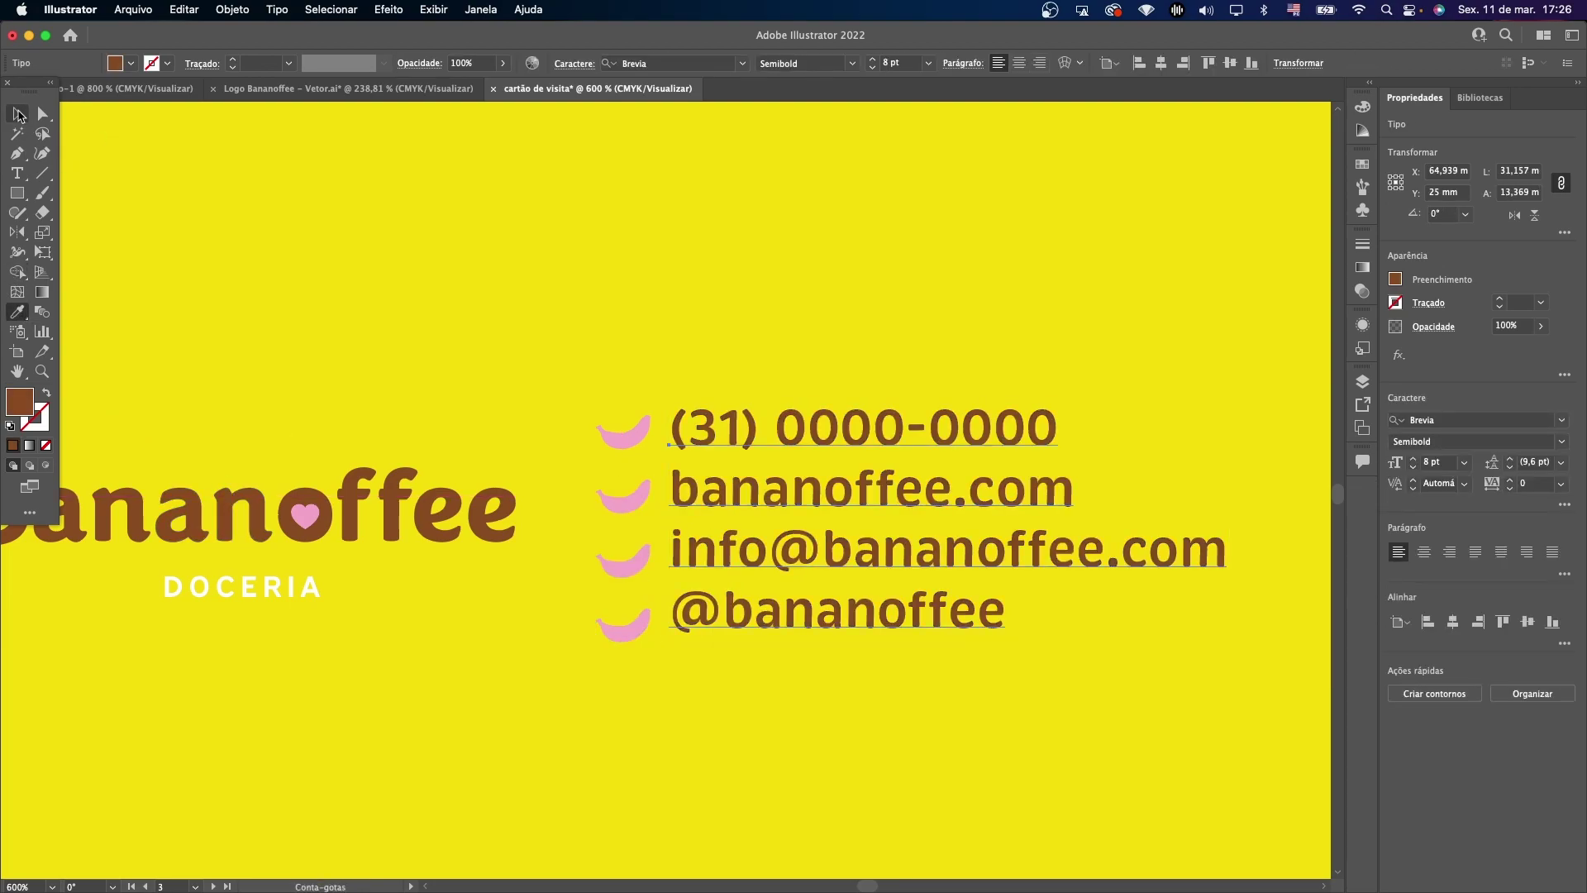
{"action": "left_click_drag", "start_coordinate": [804, 611], "coordinate": [822, 622]}
{"action": "left_click", "coordinate": [634, 623]}
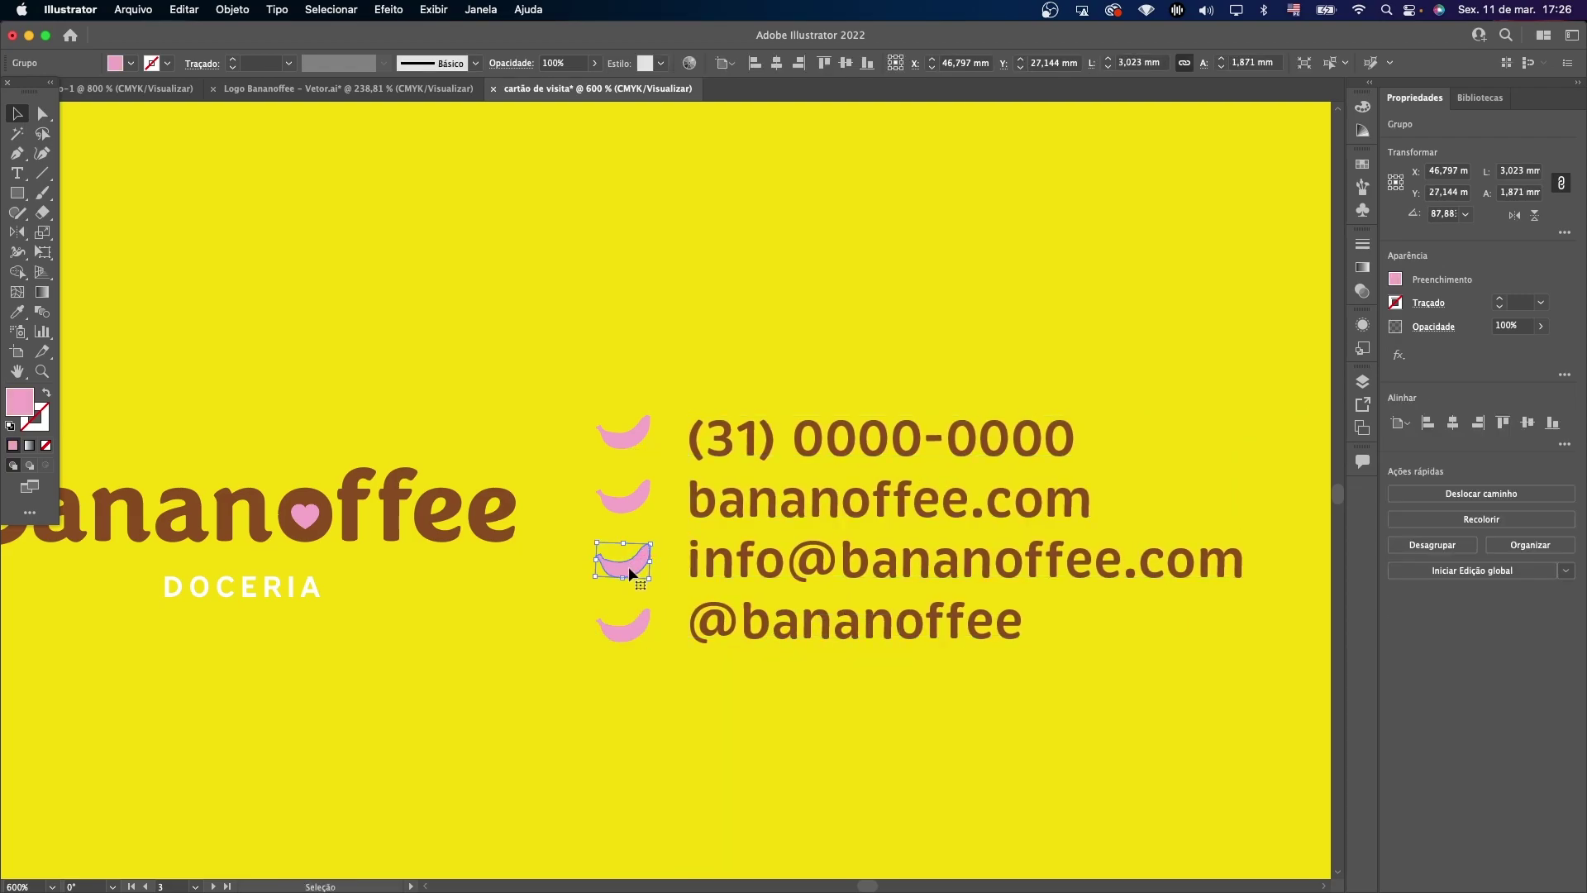
{"action": "left_click_drag", "start_coordinate": [628, 572], "coordinate": [631, 503]}
{"action": "left_click", "coordinate": [636, 443]}
{"action": "left_click", "coordinate": [637, 500]}
Group the four contact lines with their banana icons, excluding the yellow background.
{"action": "left_click", "coordinate": [691, 375]}
{"action": "key", "text": "z"}
{"action": "left_click", "coordinate": [577, 420], "text": "alt"}
{"action": "left_click", "coordinate": [550, 519], "text": "alt"}
{"action": "key", "text": "v"}
{"action": "left_click_drag", "start_coordinate": [1193, 350], "coordinate": [721, 588]}
{"action": "left_click", "coordinate": [815, 586], "text": "shift"}
{"action": "left_click", "coordinate": [814, 585], "text": "shift"}
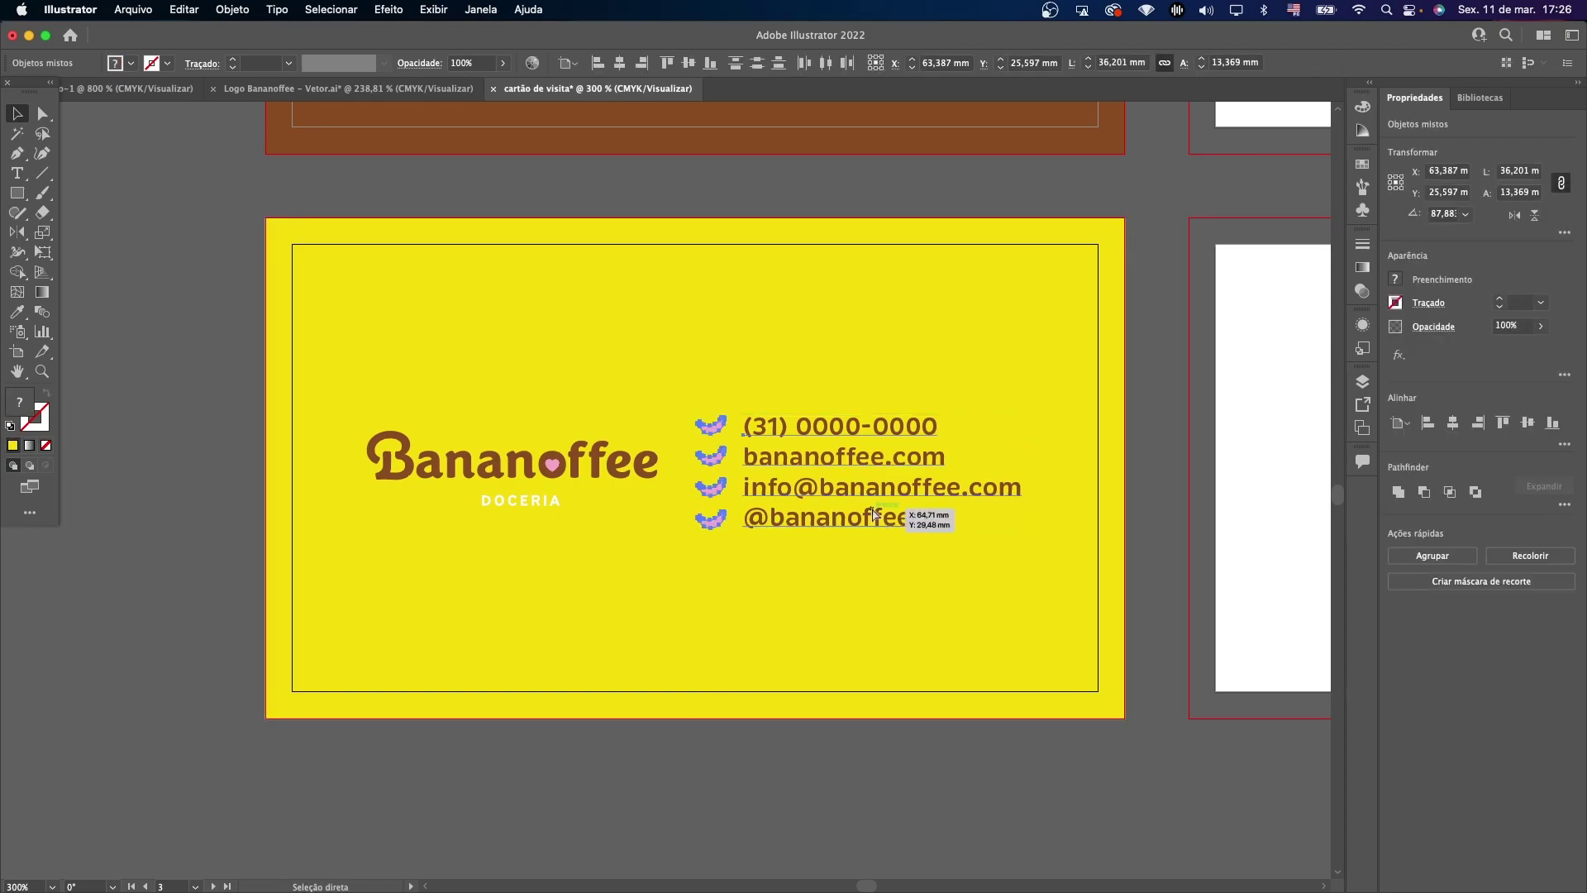
{"action": "key", "text": "super+g"}
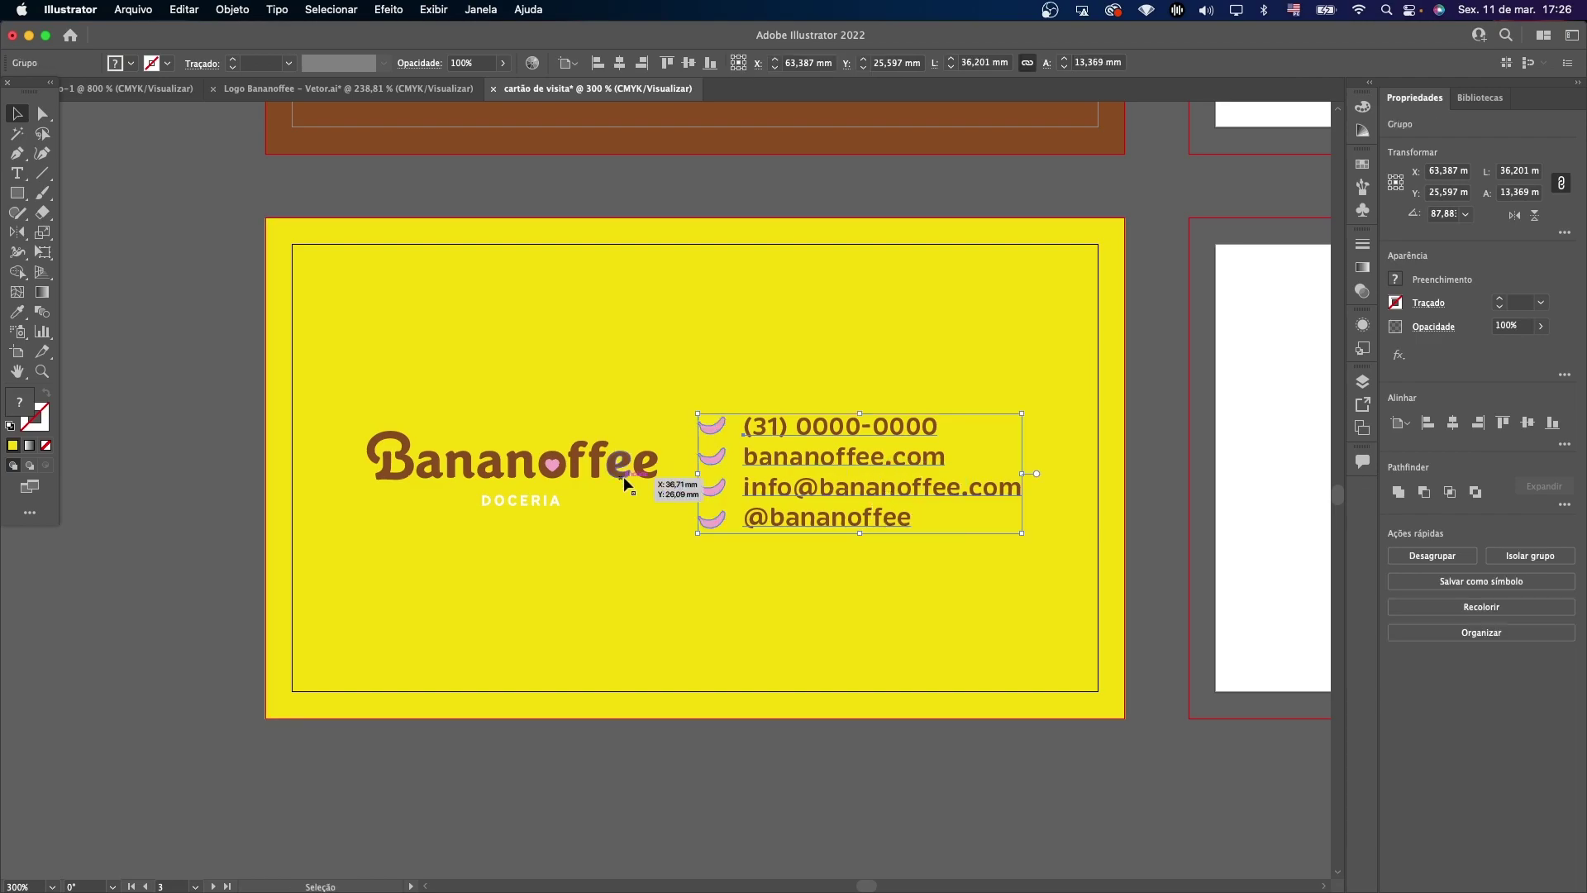
Vertically centre the wordmark with the contact group on card three.
{"action": "left_click", "coordinate": [612, 484], "text": "shift"}
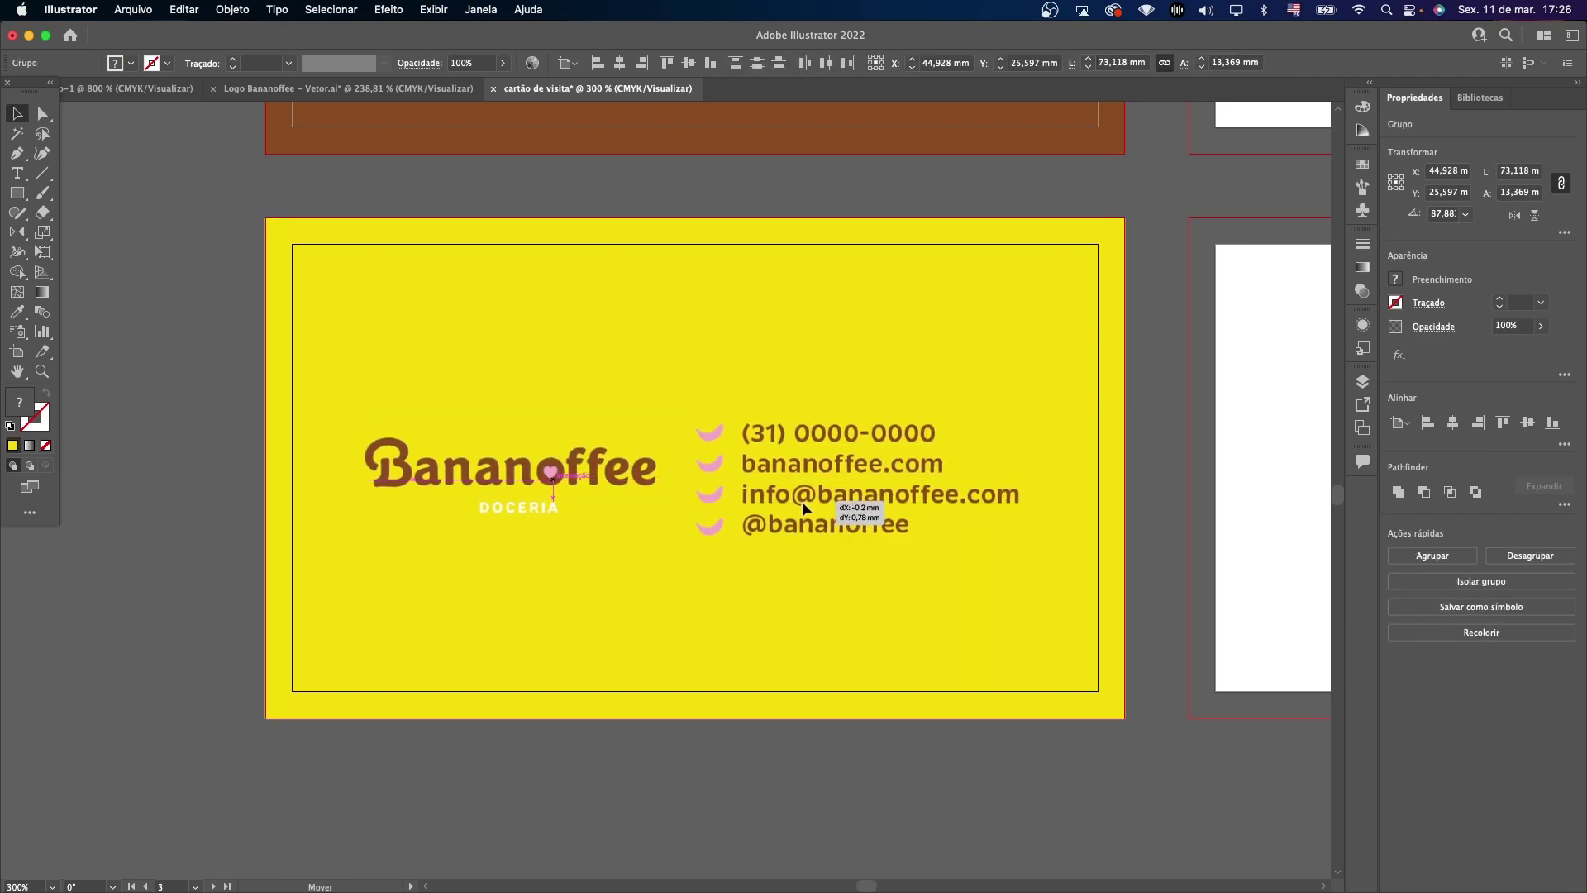
{"action": "left_click_drag", "start_coordinate": [806, 499], "coordinate": [808, 506]}
{"action": "left_click", "coordinate": [1529, 426]}
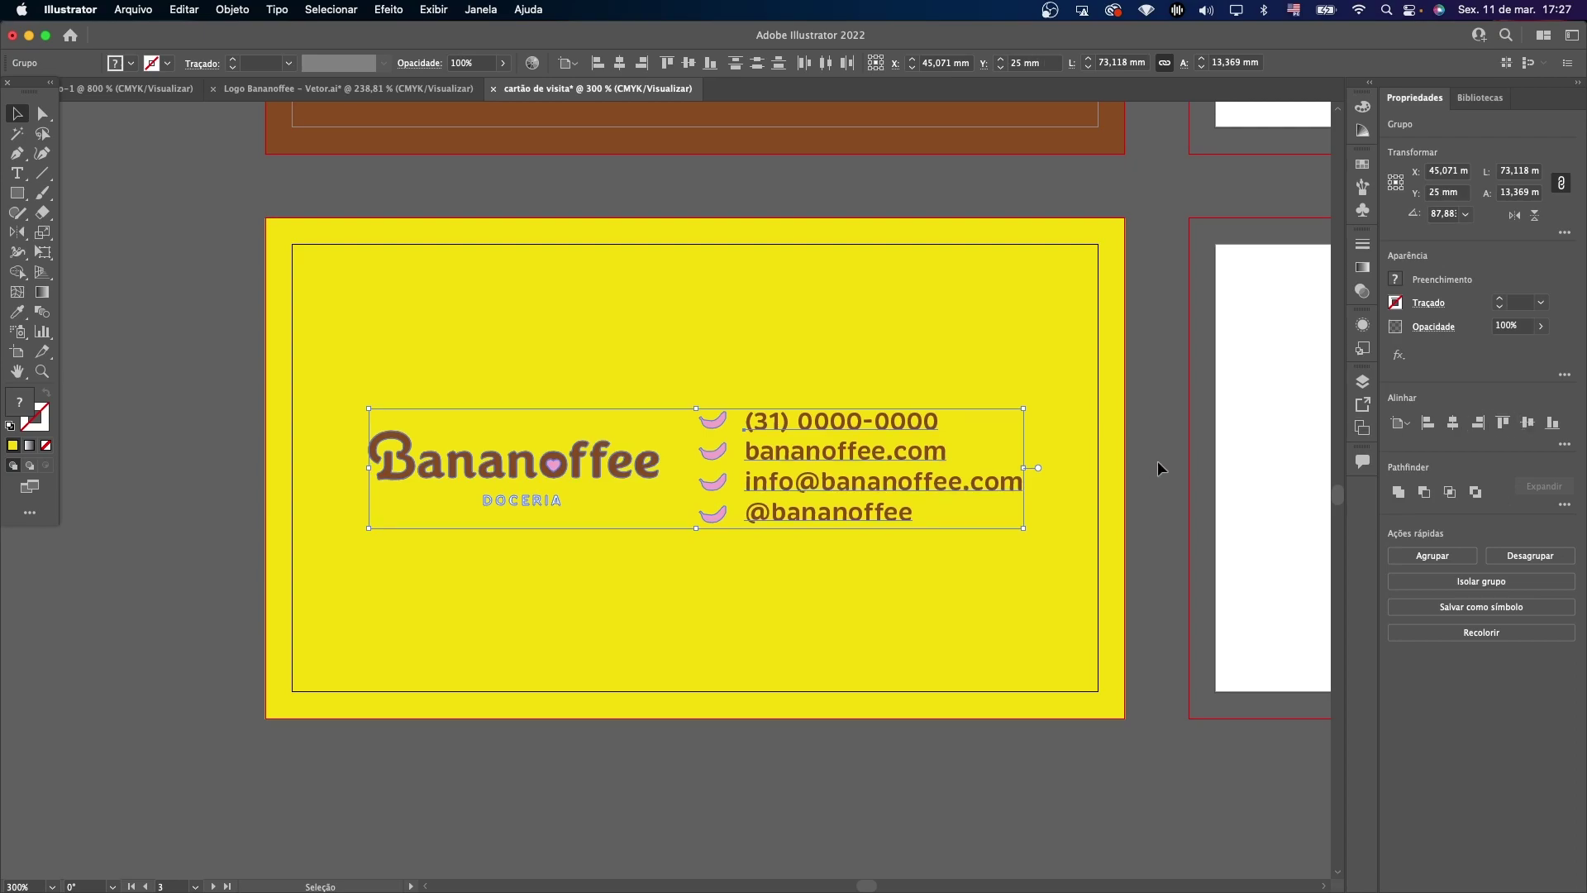
{"action": "left_click", "coordinate": [1158, 459]}
{"action": "key", "text": "z"}
{"action": "left_click", "coordinate": [921, 500], "text": "alt"}
{"action": "left_click", "coordinate": [717, 479], "text": "alt"}
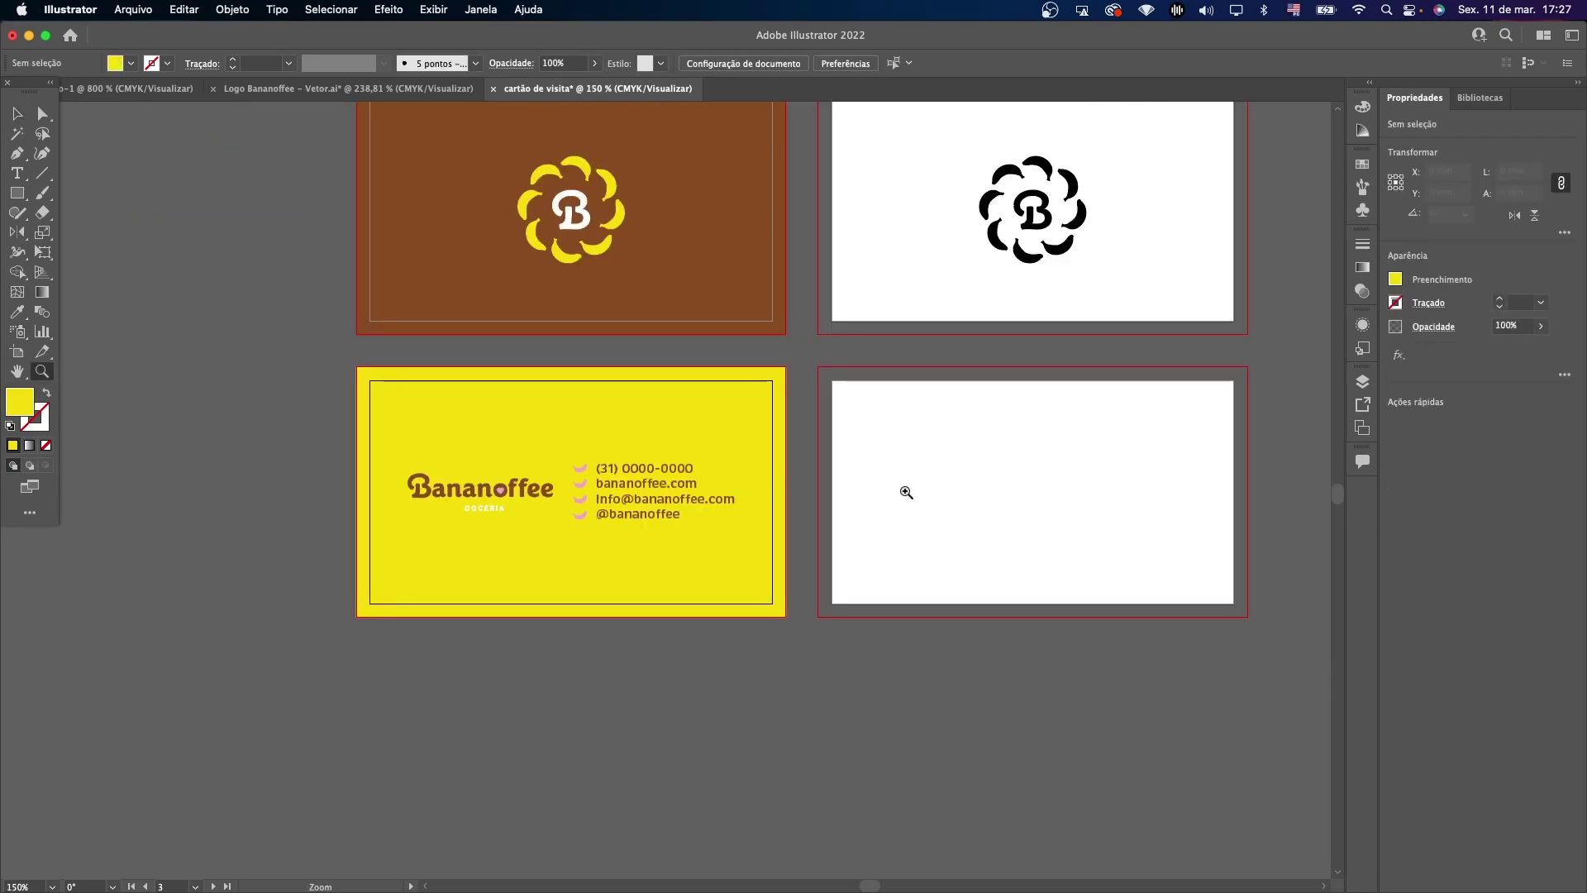
Select the wordmark and contact group on the yellow card.
{"action": "left_click", "coordinate": [17, 114]}
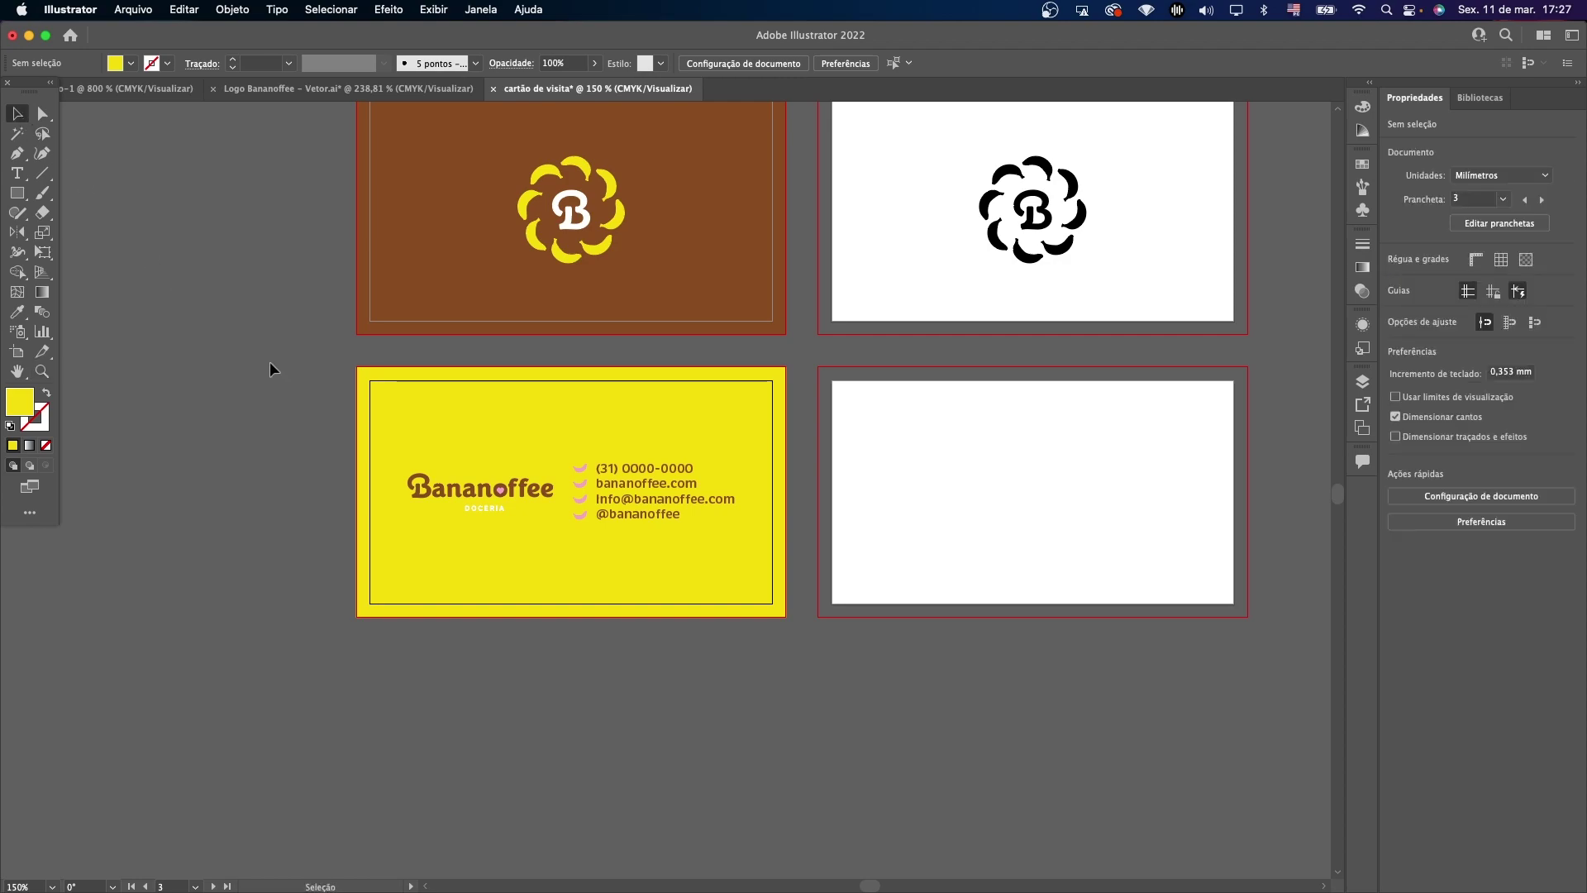
{"action": "left_click_drag", "start_coordinate": [265, 367], "coordinate": [747, 564]}
{"action": "left_click", "coordinate": [809, 446]}
{"action": "left_click_drag", "start_coordinate": [437, 566], "coordinate": [436, 566]}
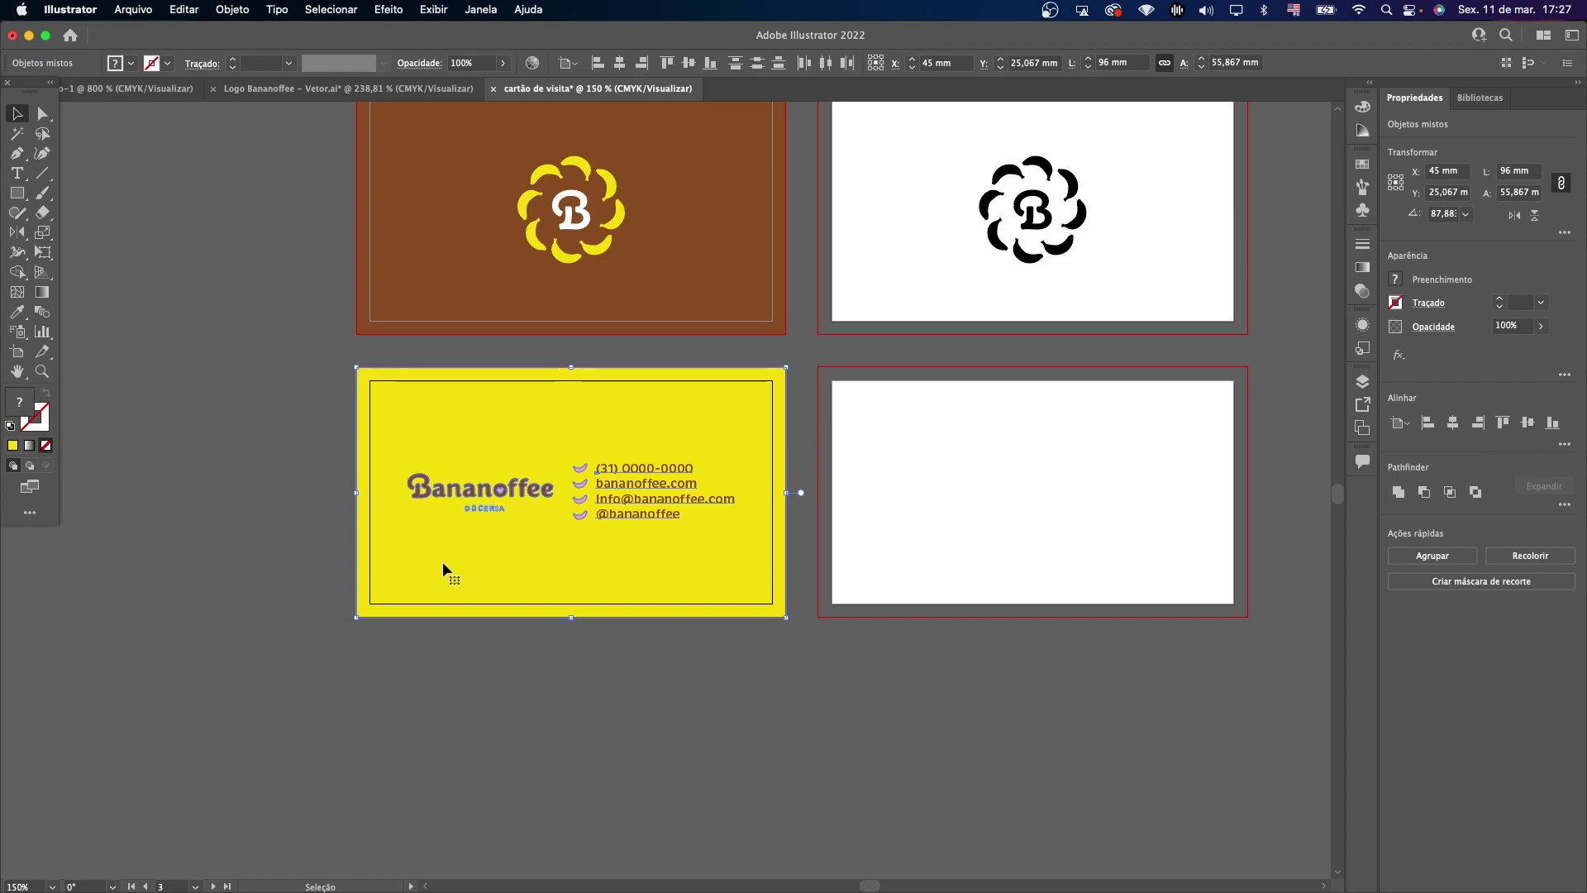
{"action": "left_click", "coordinate": [518, 569], "text": "shift"}
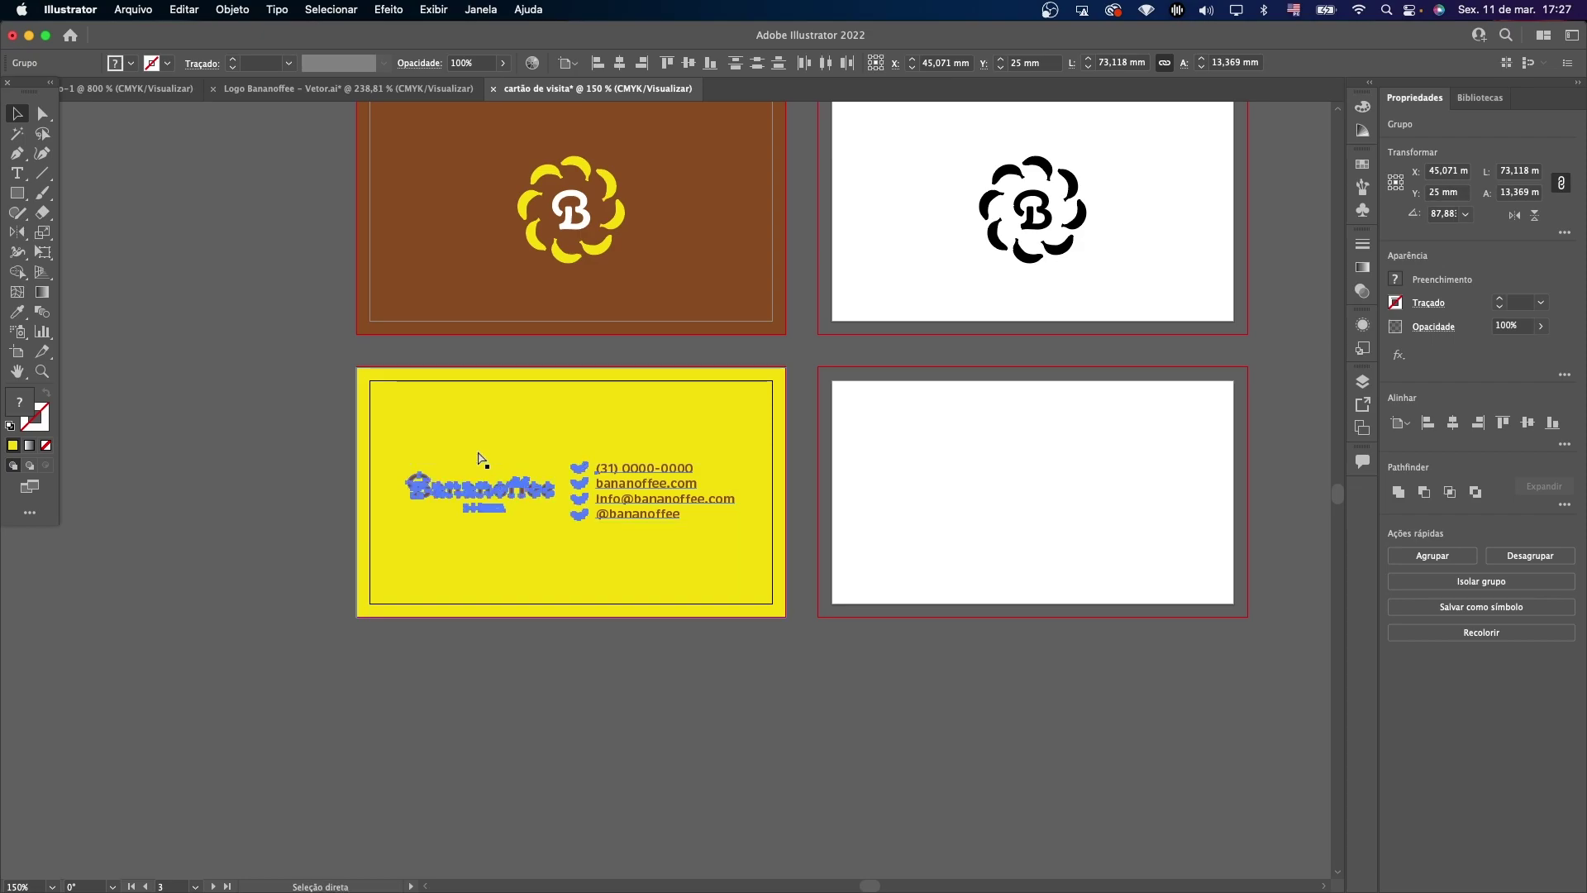
Paste the group in place on the empty fourth card and fill it black.
{"action": "left_click", "coordinate": [925, 489]}
{"action": "key", "text": "super+shift+v"}
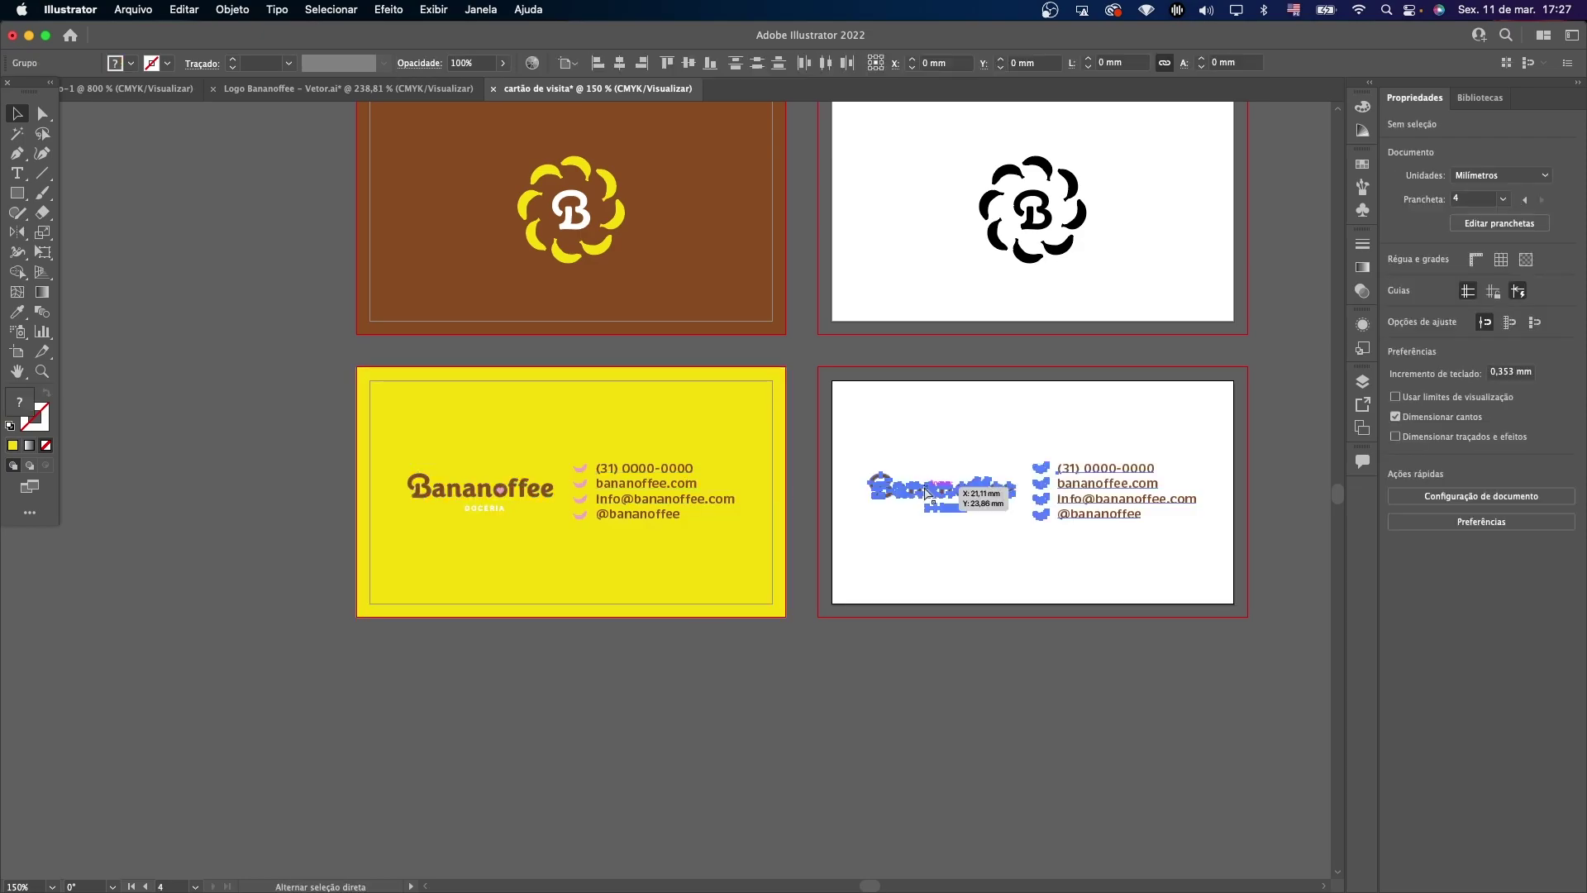
{"action": "left_click", "coordinate": [130, 63]}
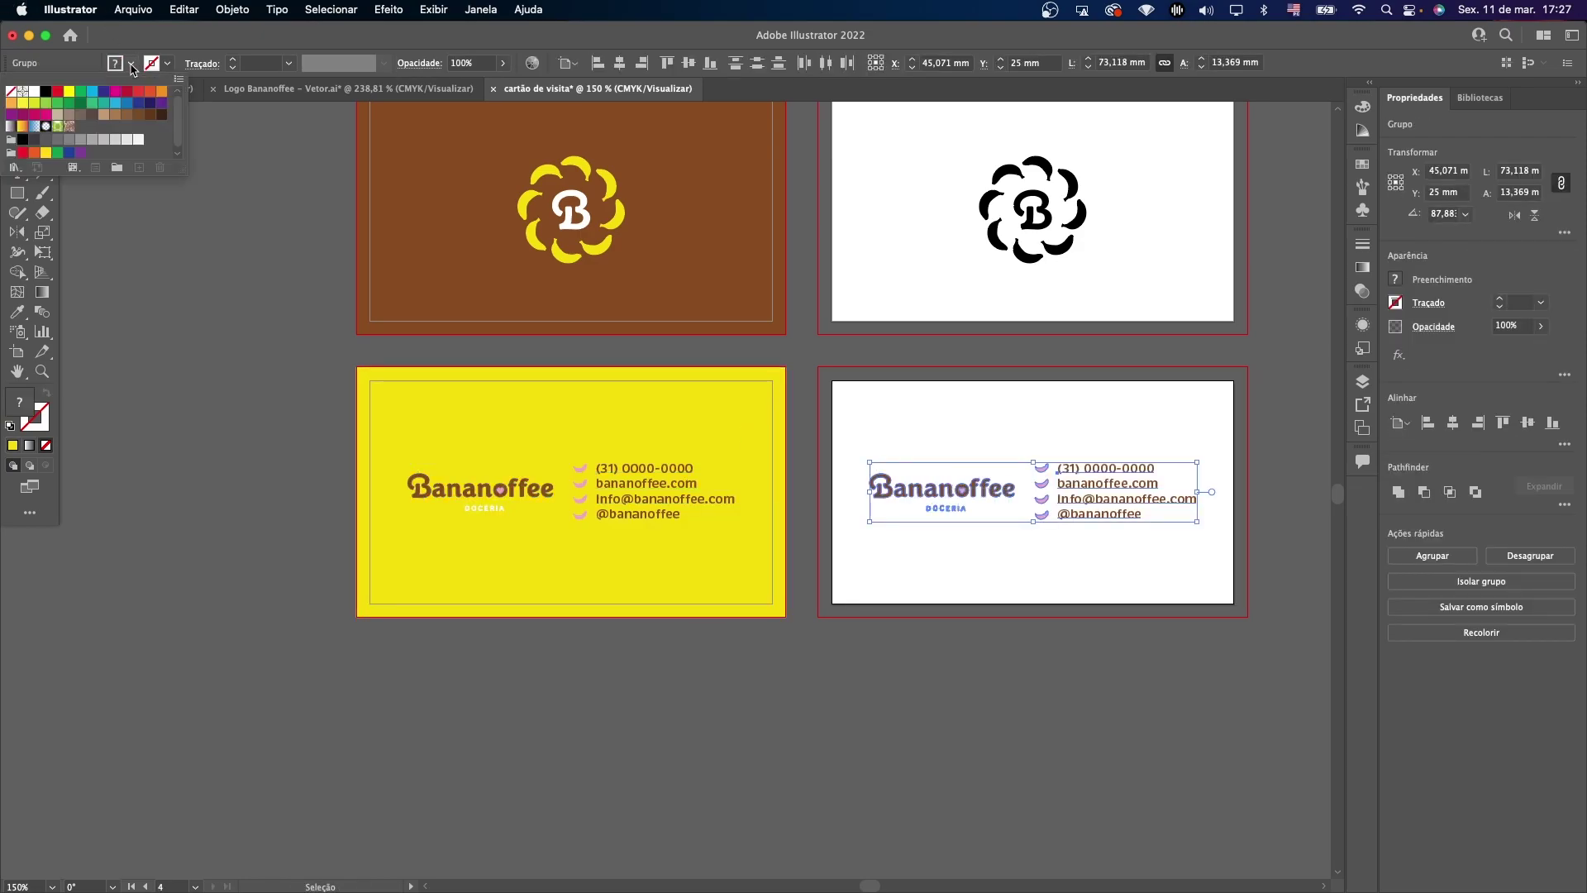
{"action": "left_click", "coordinate": [45, 91]}
{"action": "left_click", "coordinate": [257, 275]}
{"action": "left_click", "coordinate": [295, 286]}
Return to the business card document and select the contact details on card four.
{"action": "scroll", "coordinate": [295, 283], "scroll_direction": "up", "scroll_amount": 2}
{"action": "left_click_drag", "start_coordinate": [240, 88], "coordinate": [529, 91]}
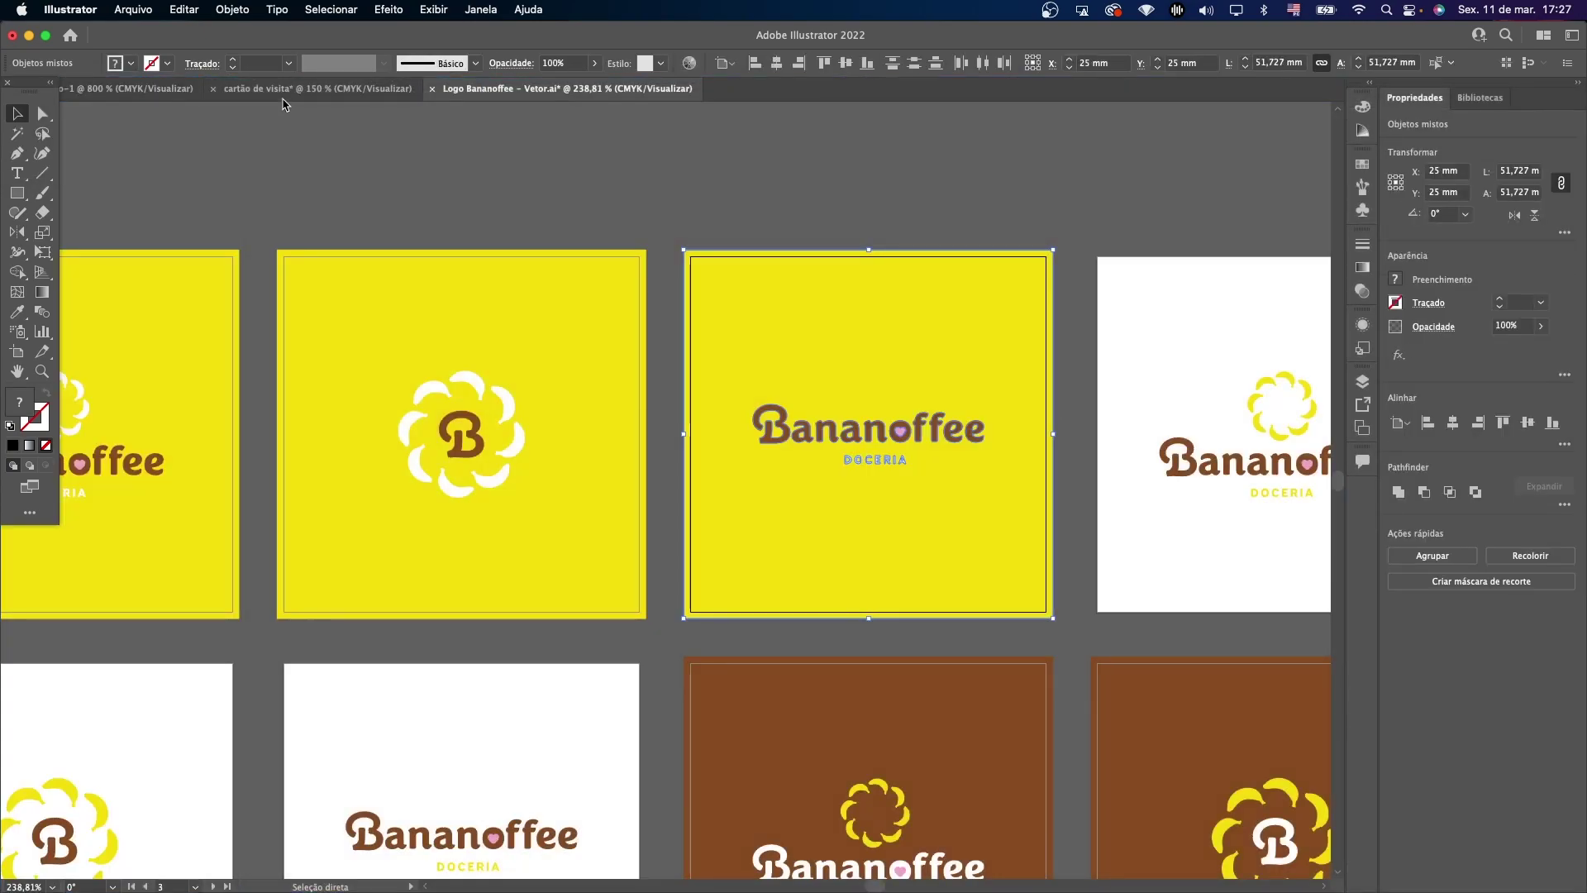
{"action": "left_click", "coordinate": [319, 88]}
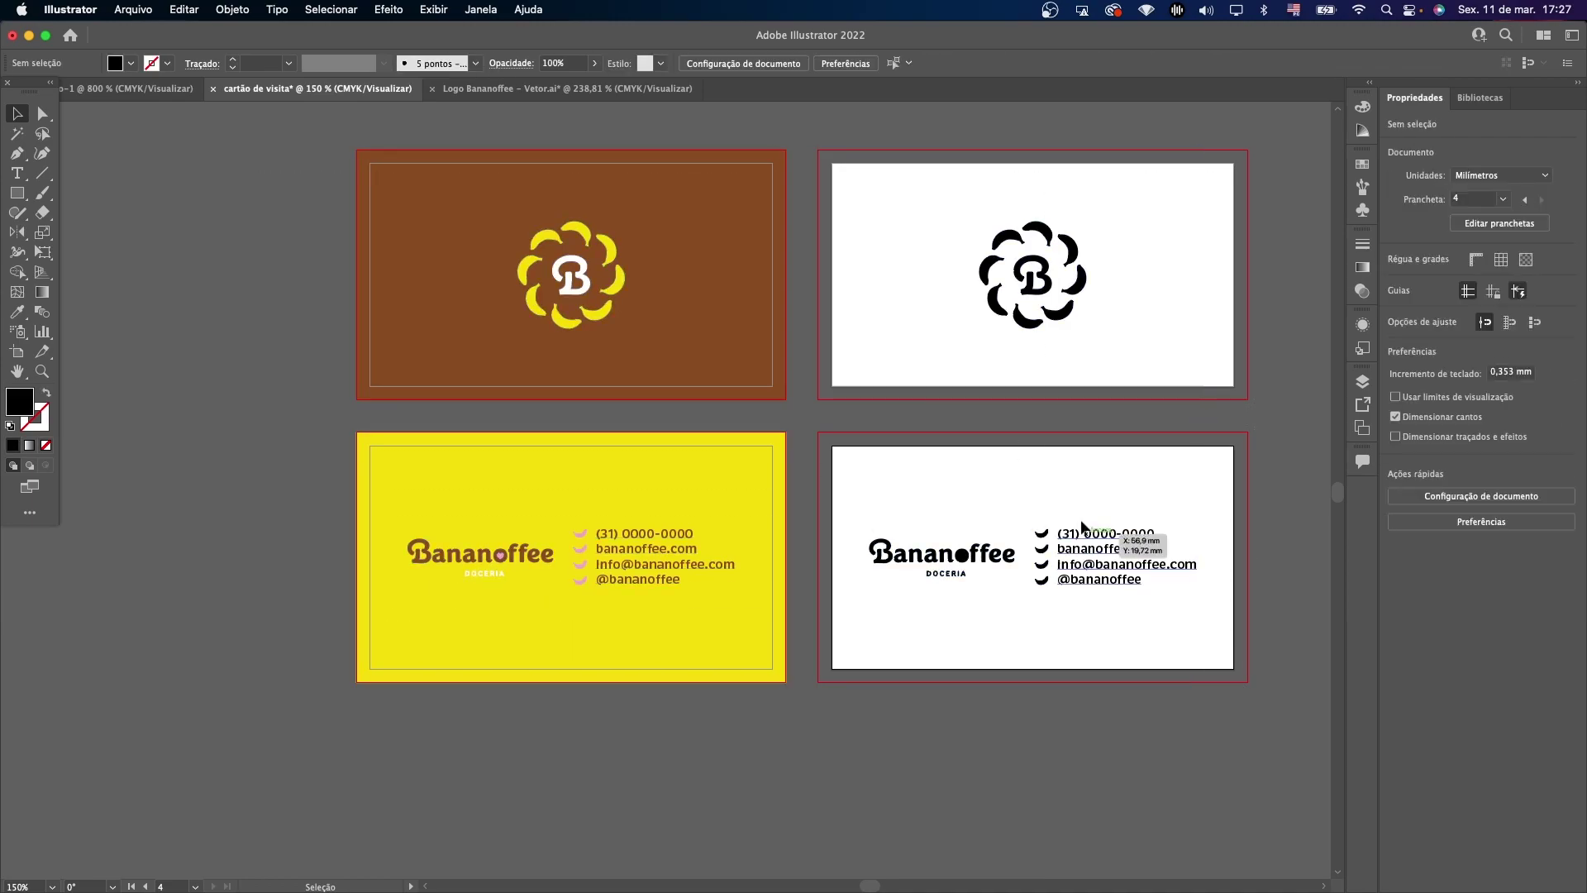
{"action": "left_click", "coordinate": [1141, 572]}
{"action": "left_click", "coordinate": [128, 9]}
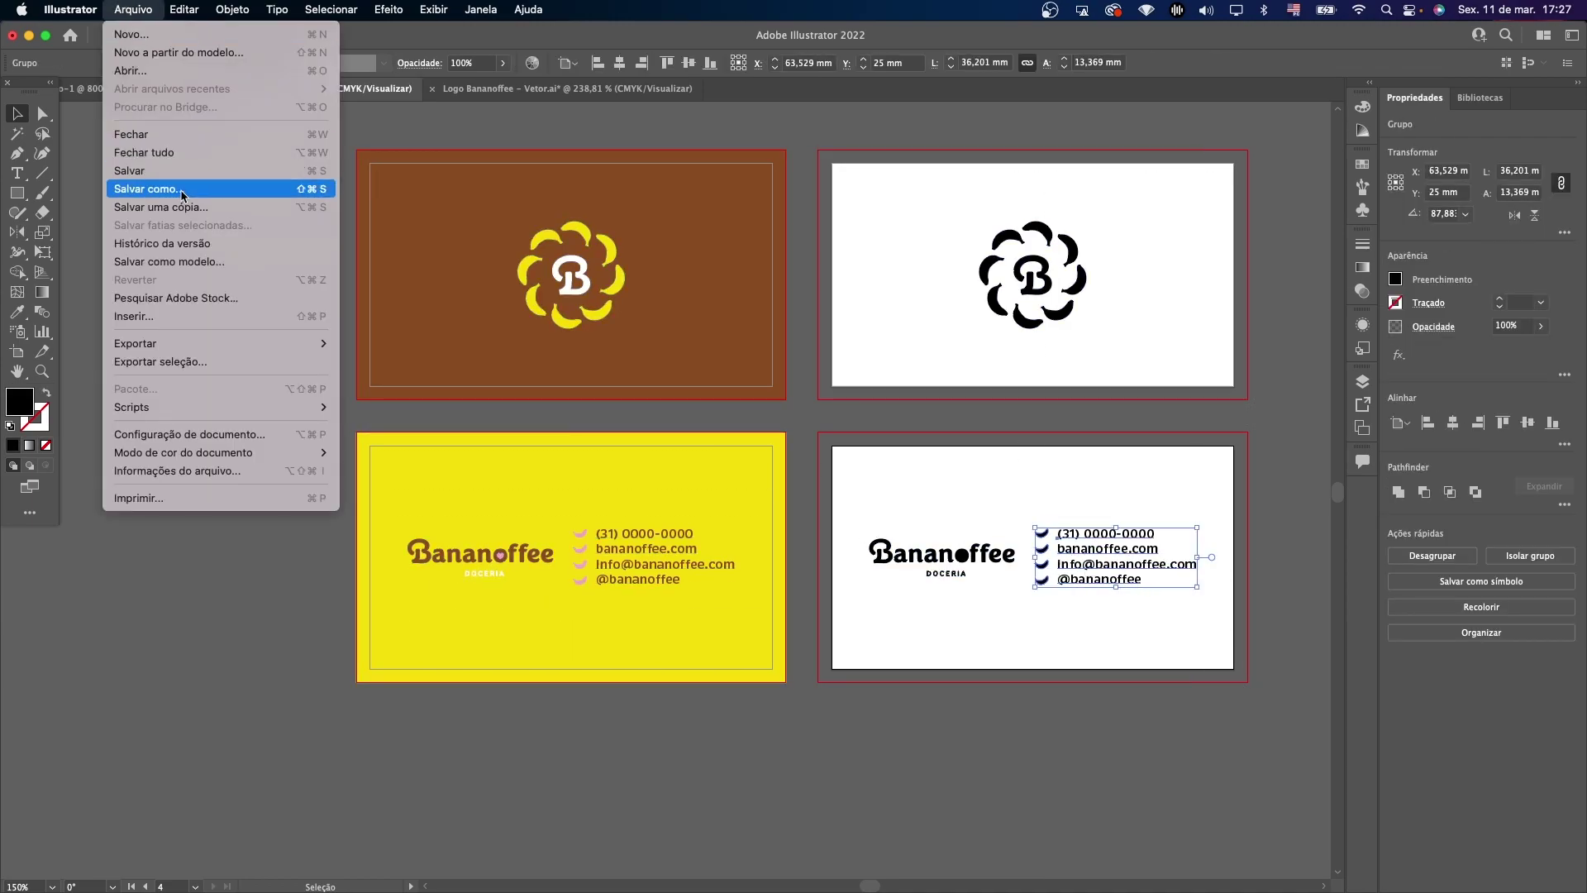
Save the cards as a new Illustrator file named 'cartão de visita - 1.ai' with default options.
{"action": "left_click", "coordinate": [523, 310]}
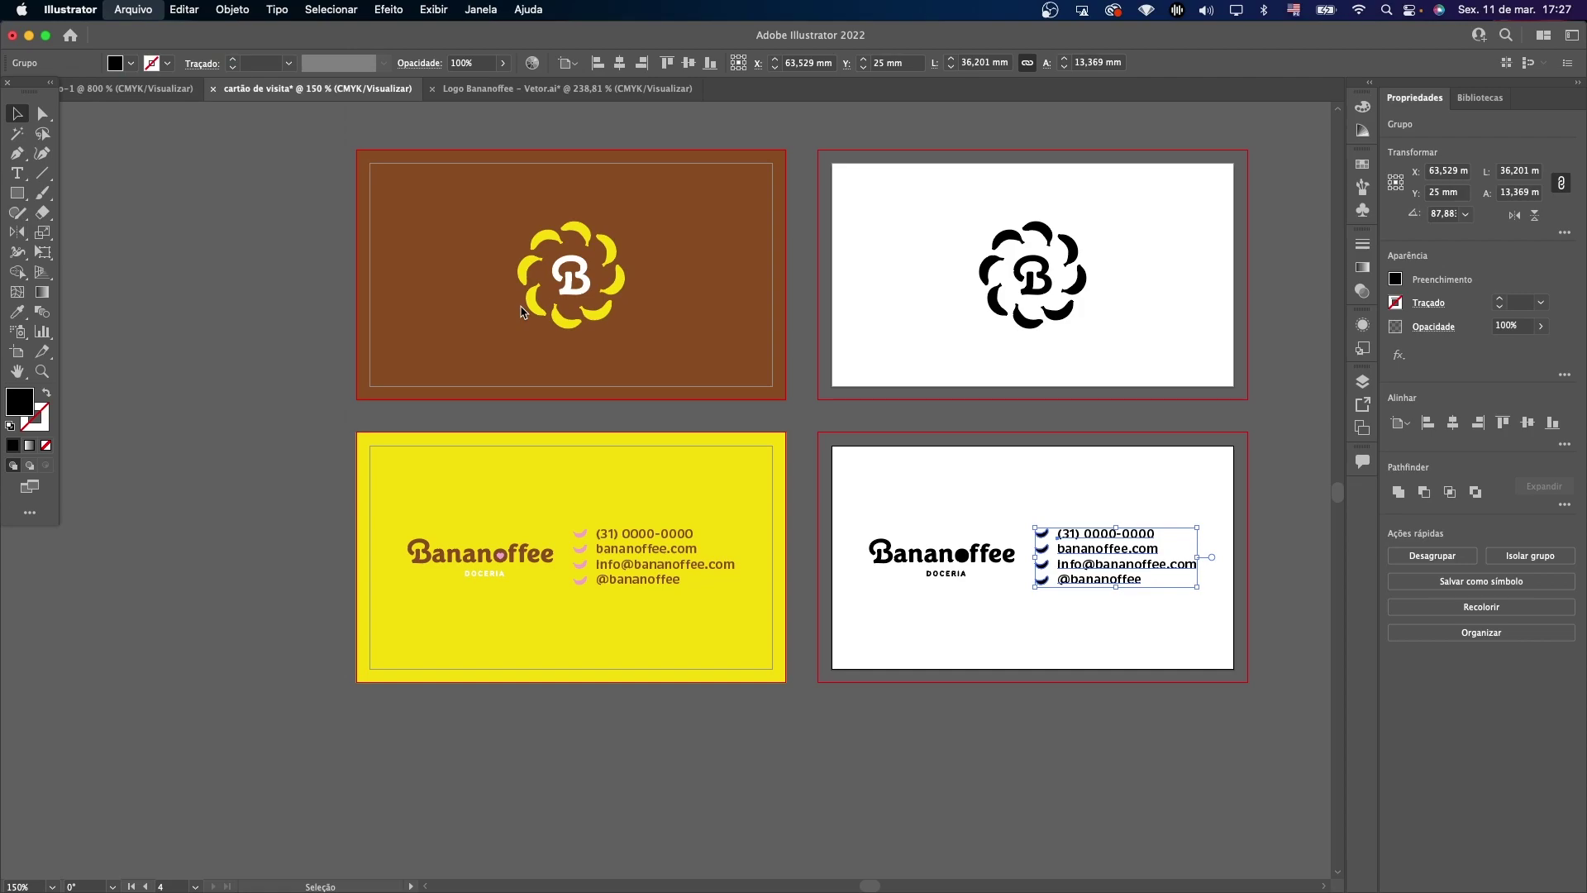
{"action": "key", "text": "super+shift+s"}
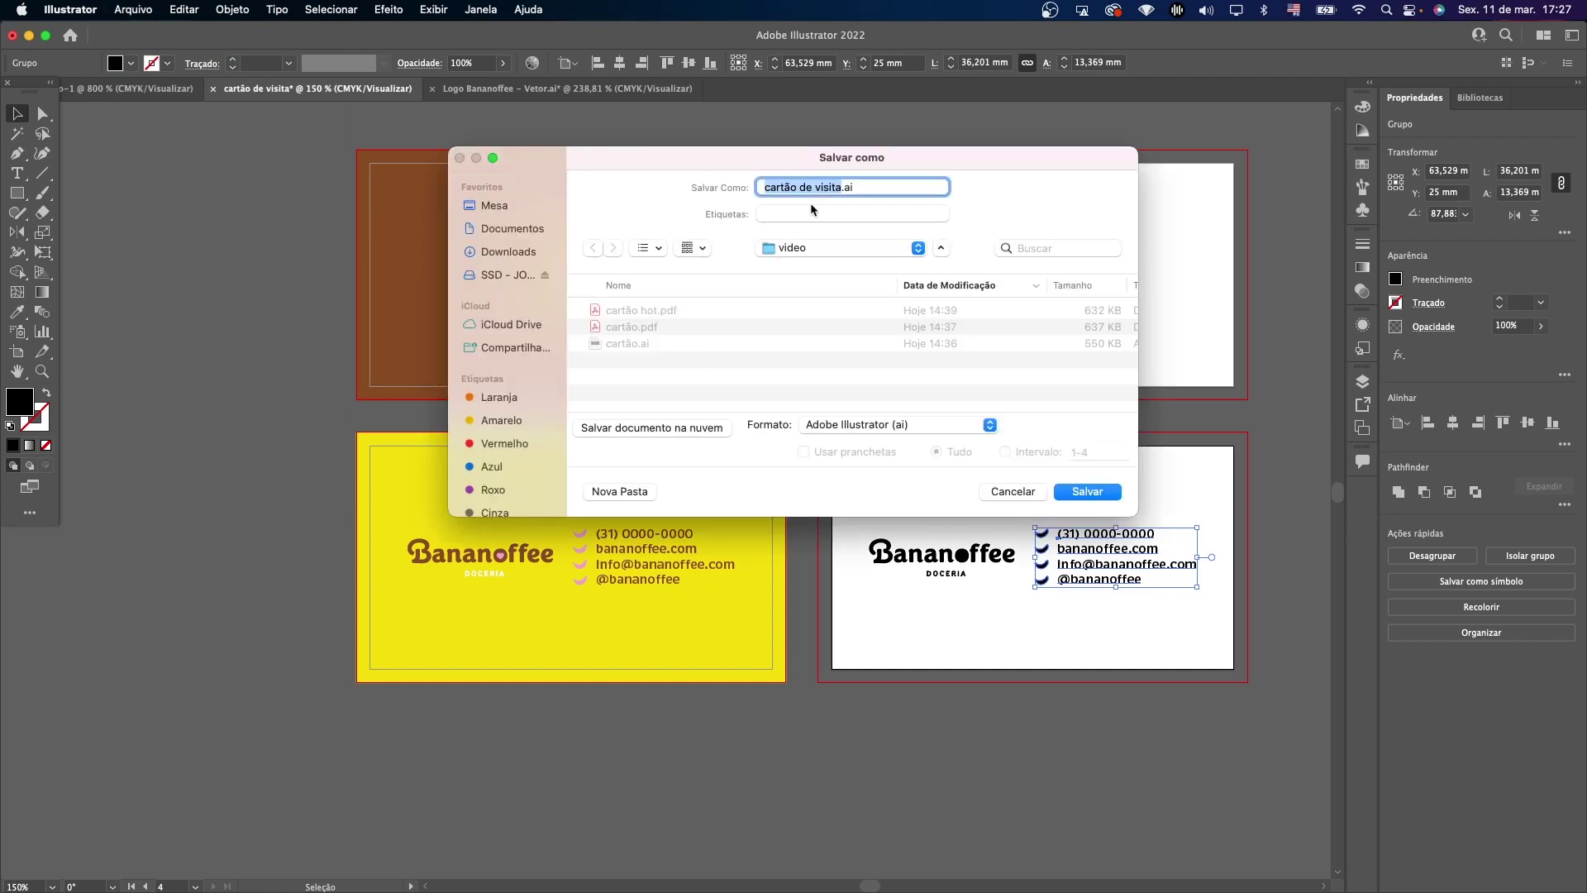
{"action": "left_click", "coordinate": [837, 187]}
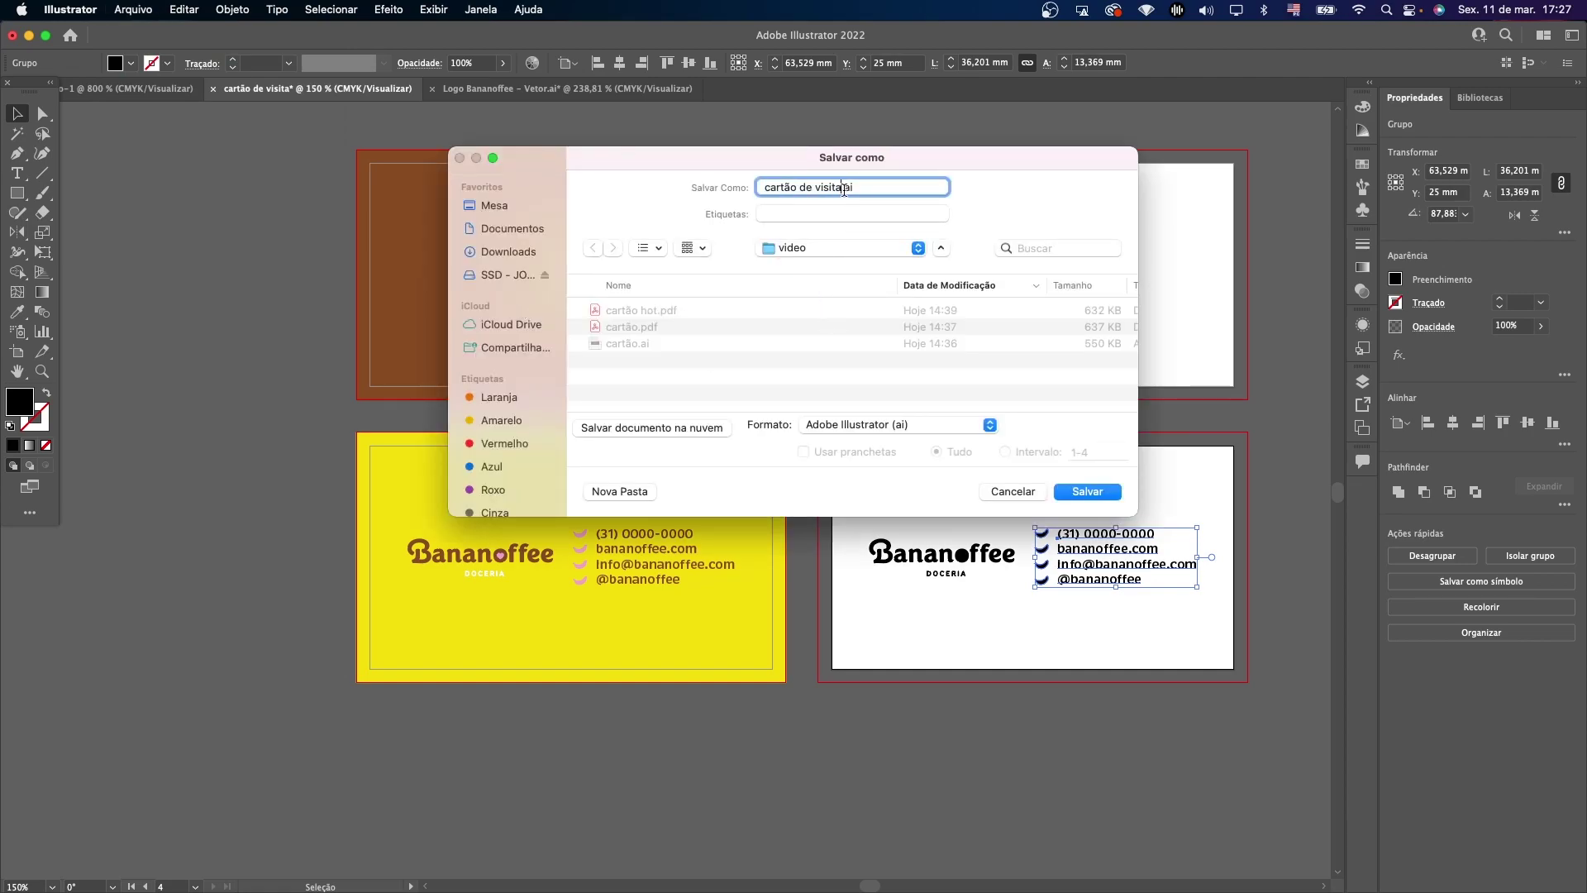
{"action": "type", "text": "- 1"}
{"action": "left_click", "coordinate": [1088, 492]}
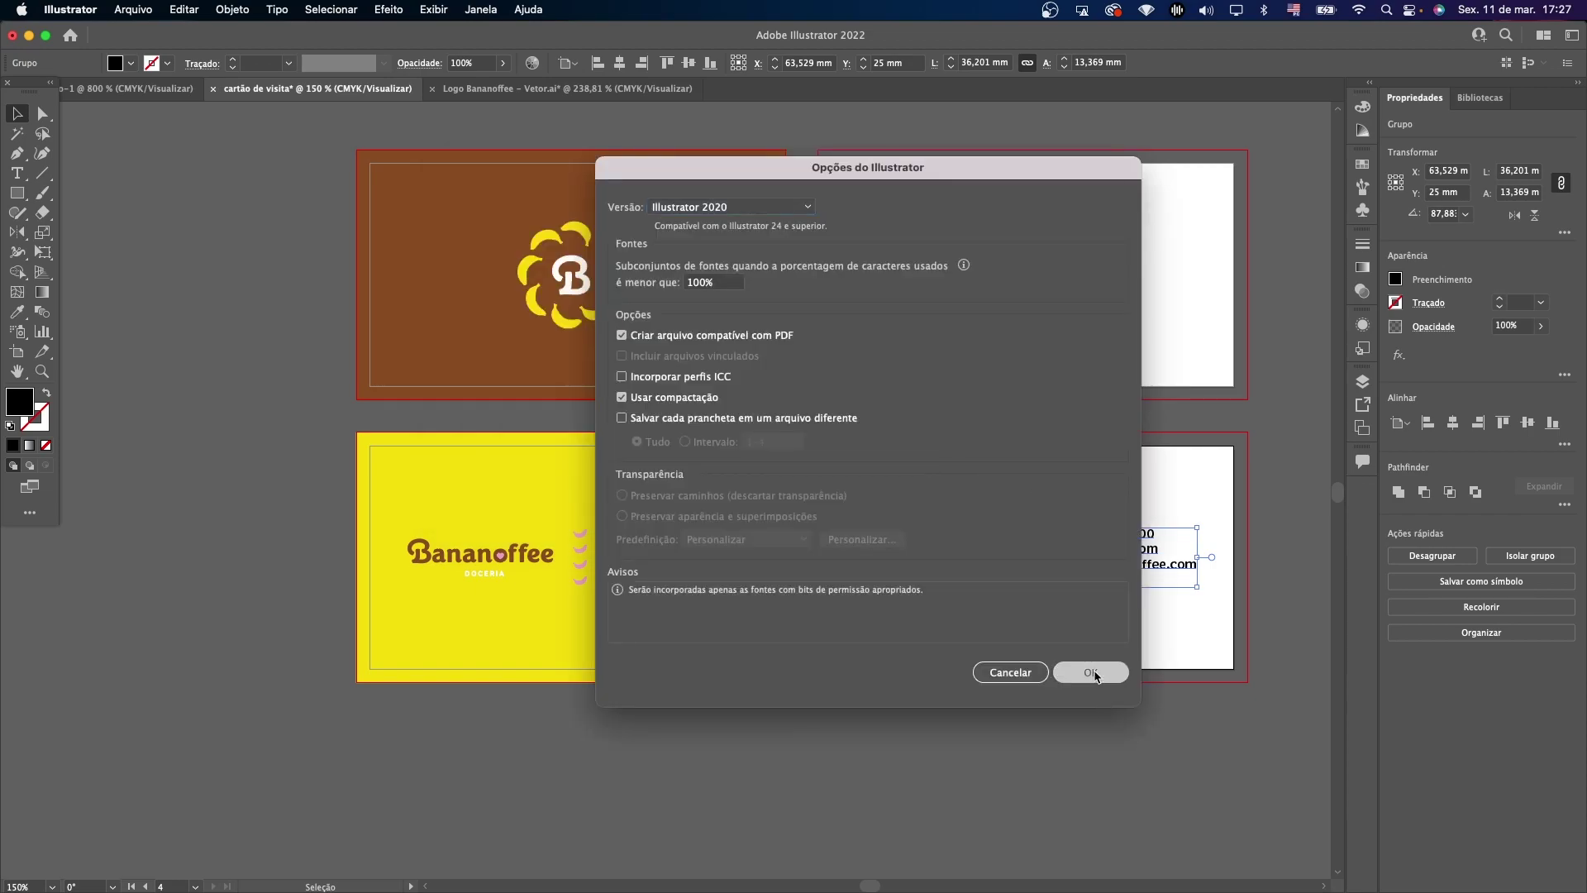
{"action": "left_click", "coordinate": [1092, 672]}
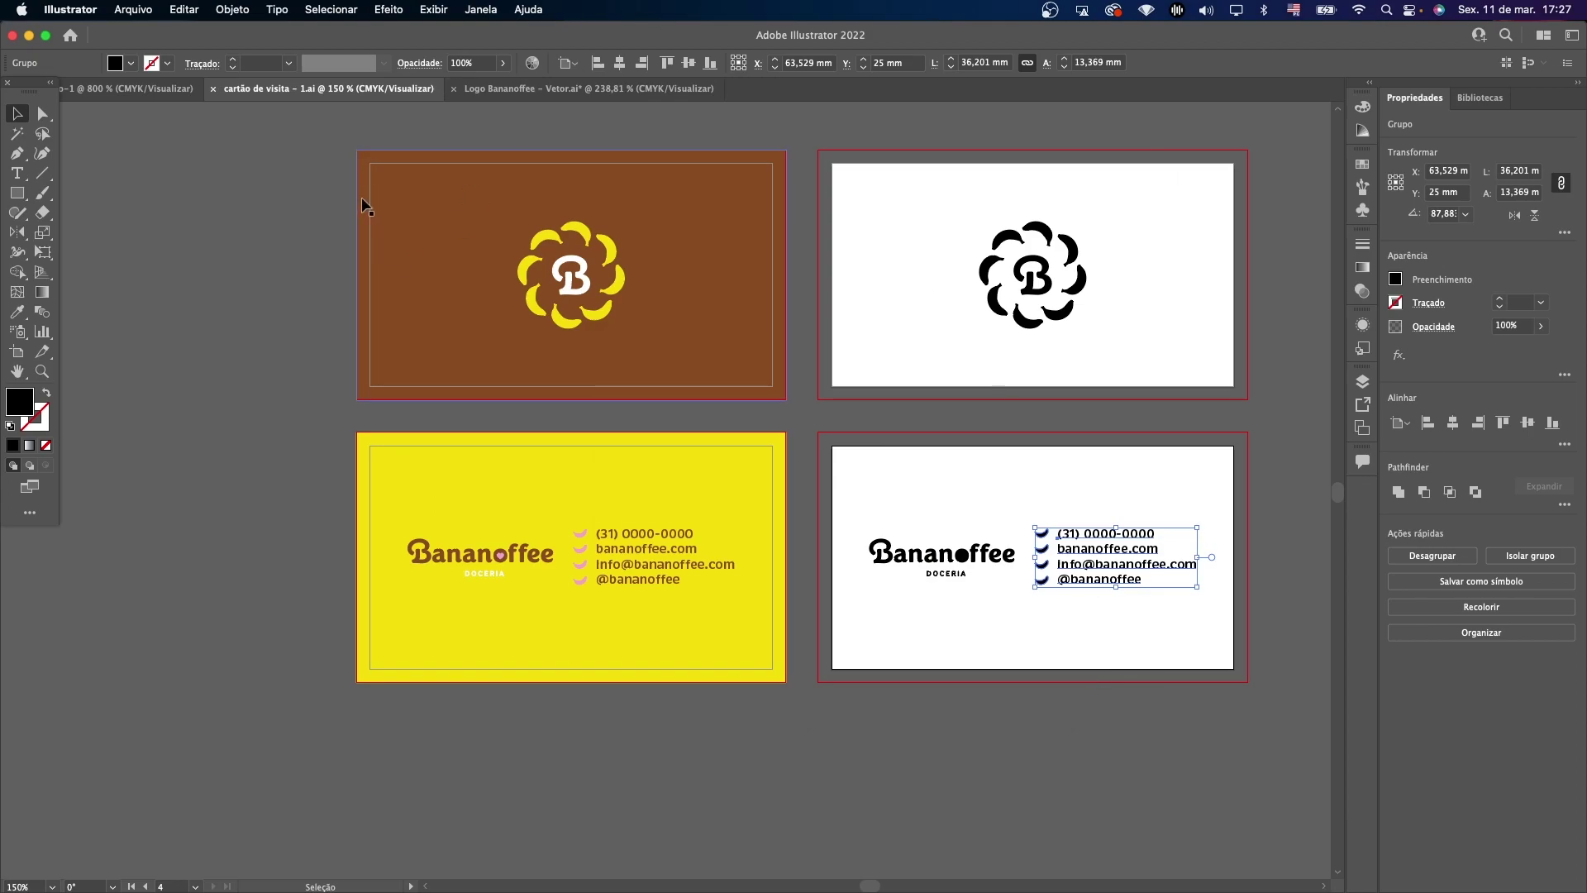
Zoom in to inspect the yellow card's contact text group, then fit all four cards back in view.
{"action": "left_click_drag", "start_coordinate": [334, 141], "coordinate": [1222, 667]}
{"action": "key", "text": "z"}
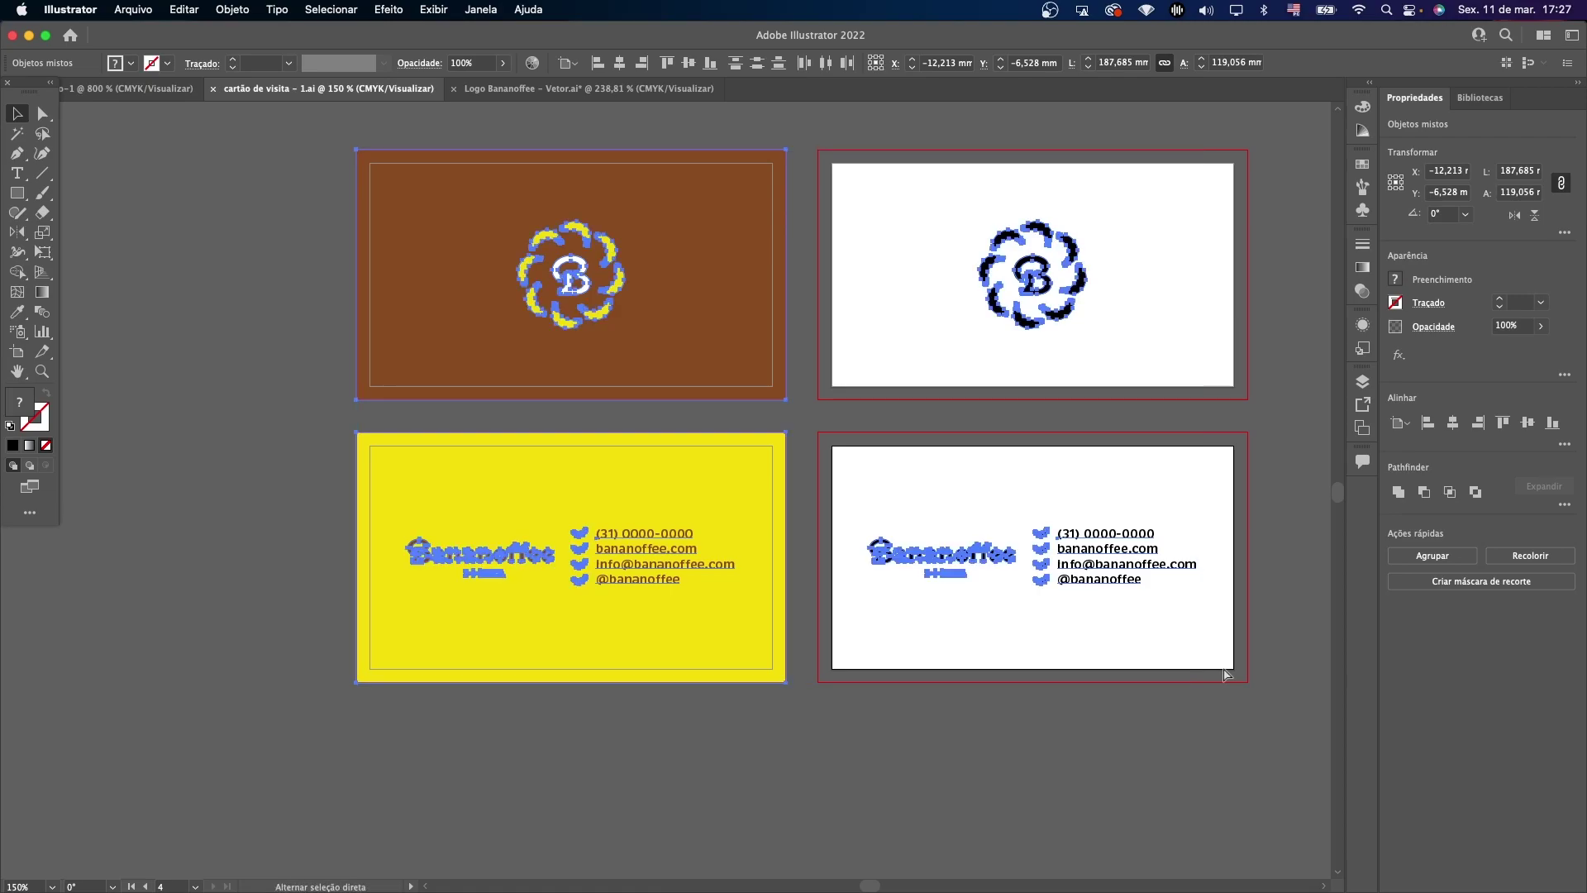
{"action": "left_click_drag", "start_coordinate": [516, 515], "coordinate": [703, 521]}
{"action": "key", "text": "v"}
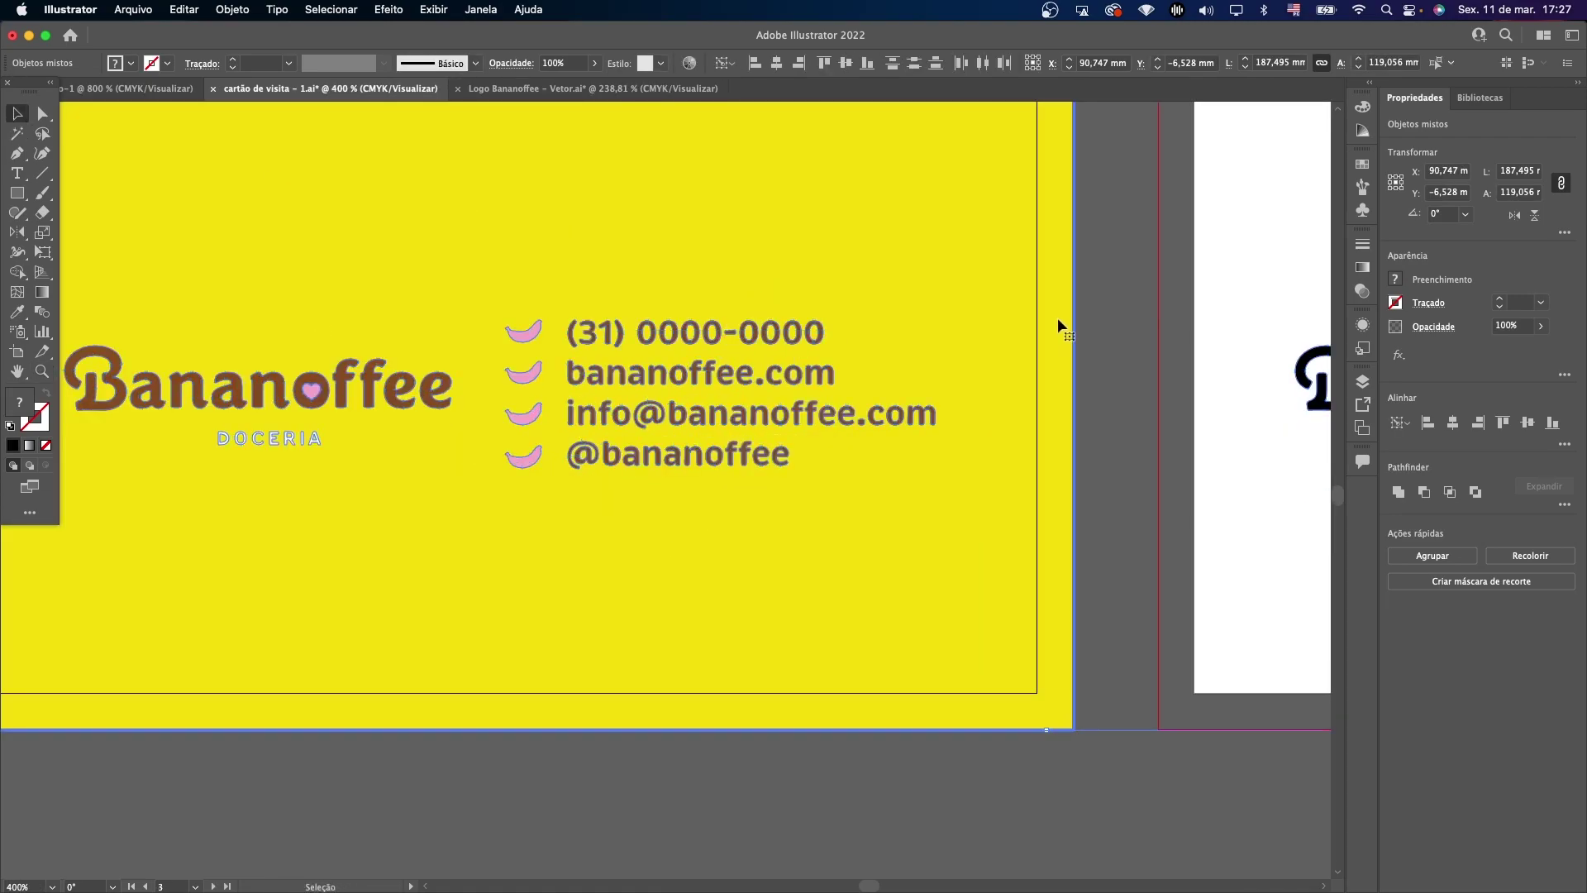
{"action": "left_click", "coordinate": [1053, 326]}
{"action": "double_click", "coordinate": [711, 375]}
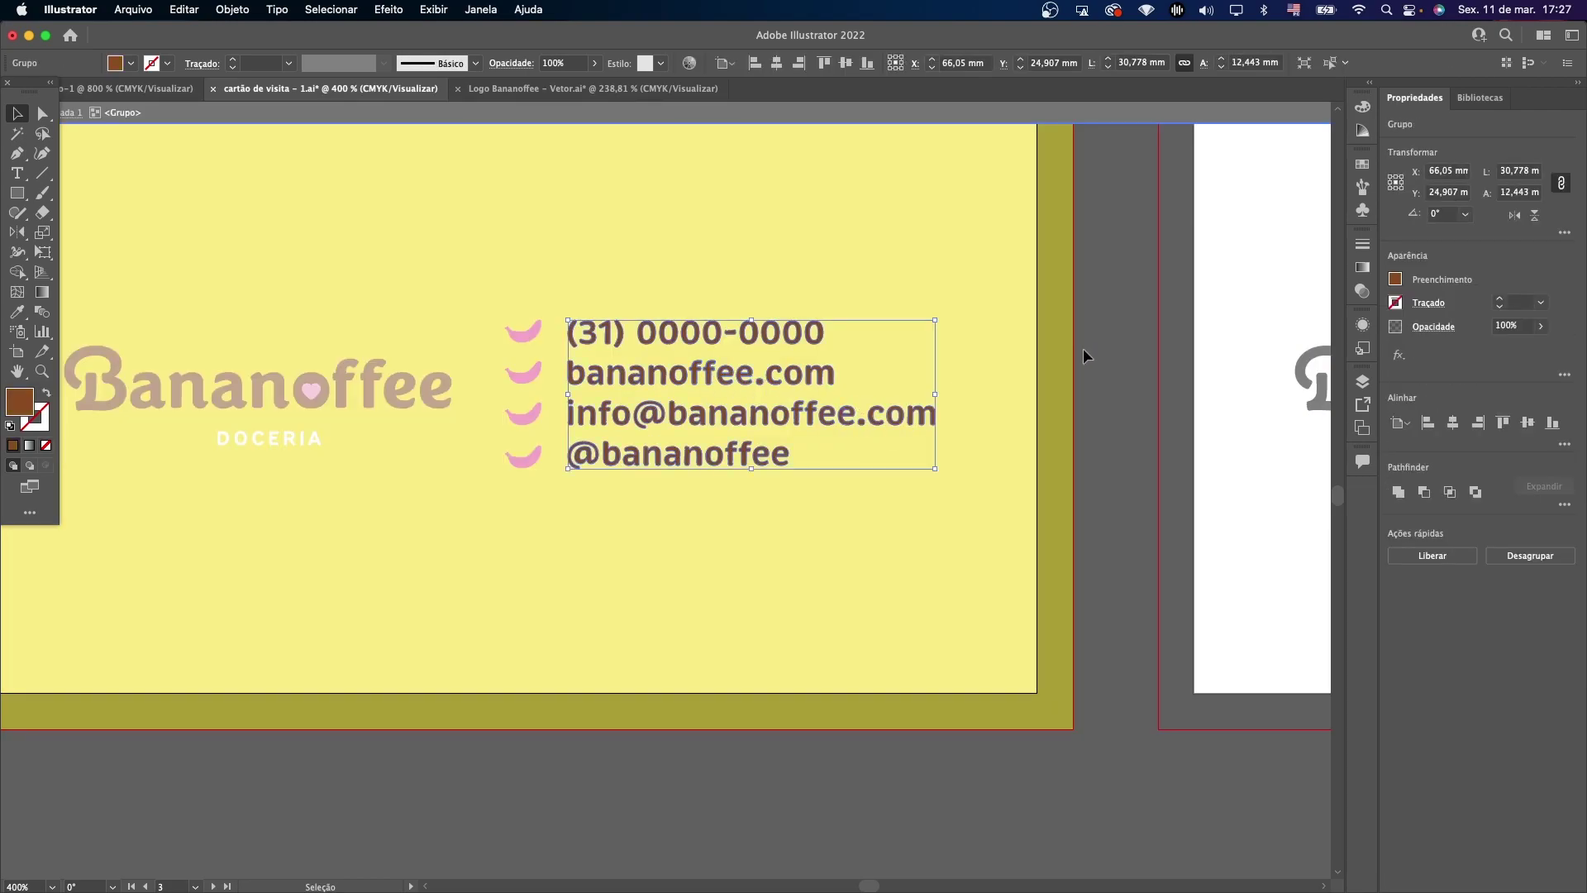
{"action": "left_click", "coordinate": [1082, 351]}
{"action": "key", "text": "ctrl+alt+0"}
{"action": "left_click", "coordinate": [16, 114]}
{"action": "double_click", "coordinate": [165, 219]}
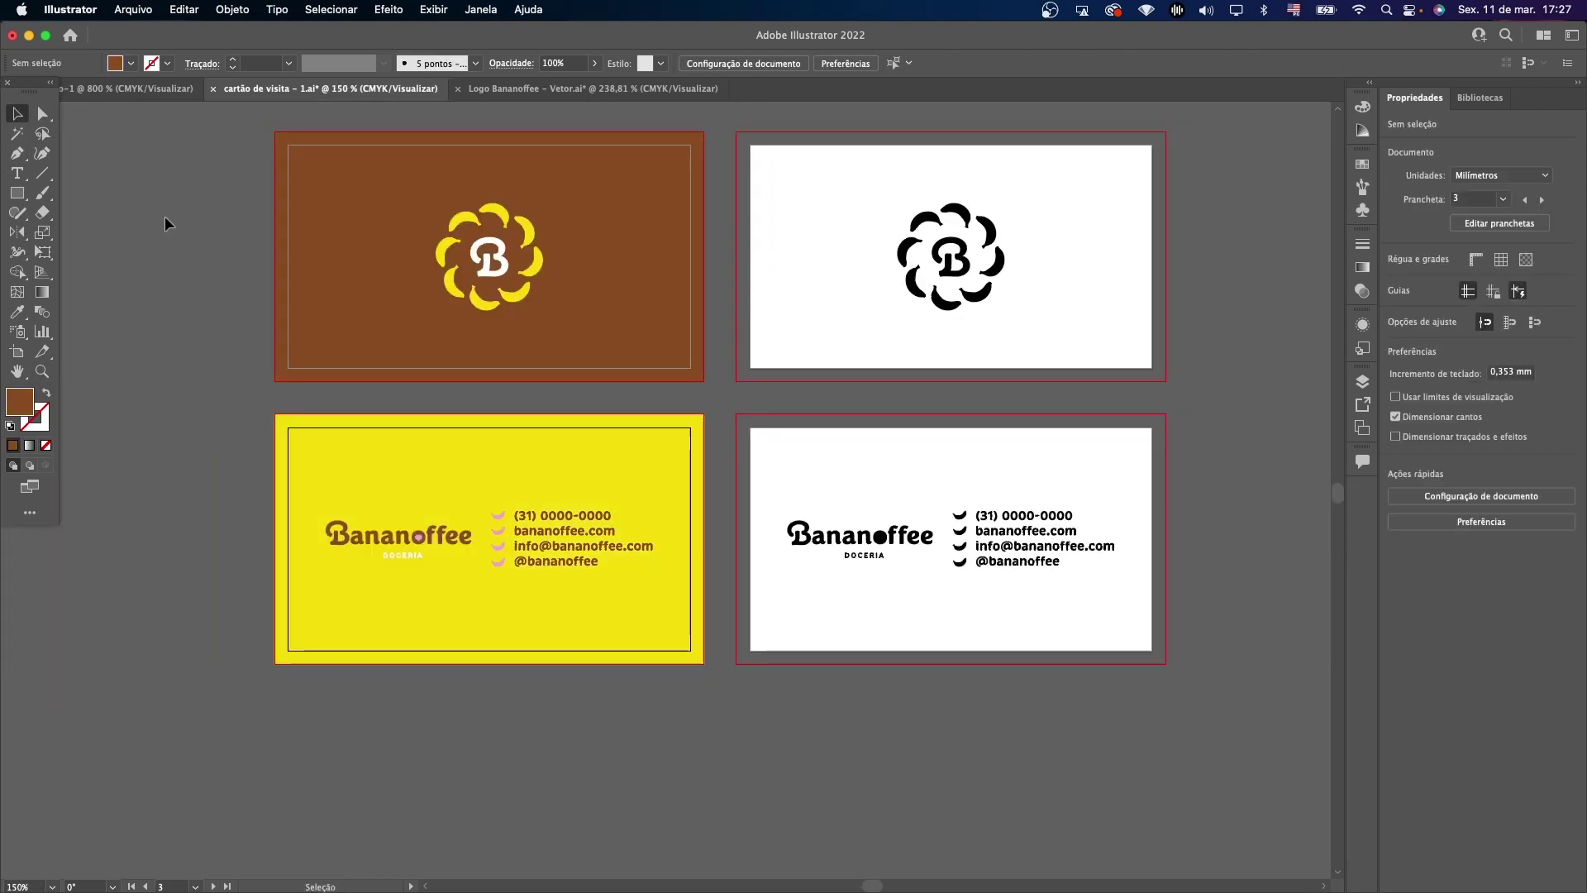
{"action": "left_click", "coordinate": [132, 9]}
{"action": "left_click", "coordinate": [162, 188]}
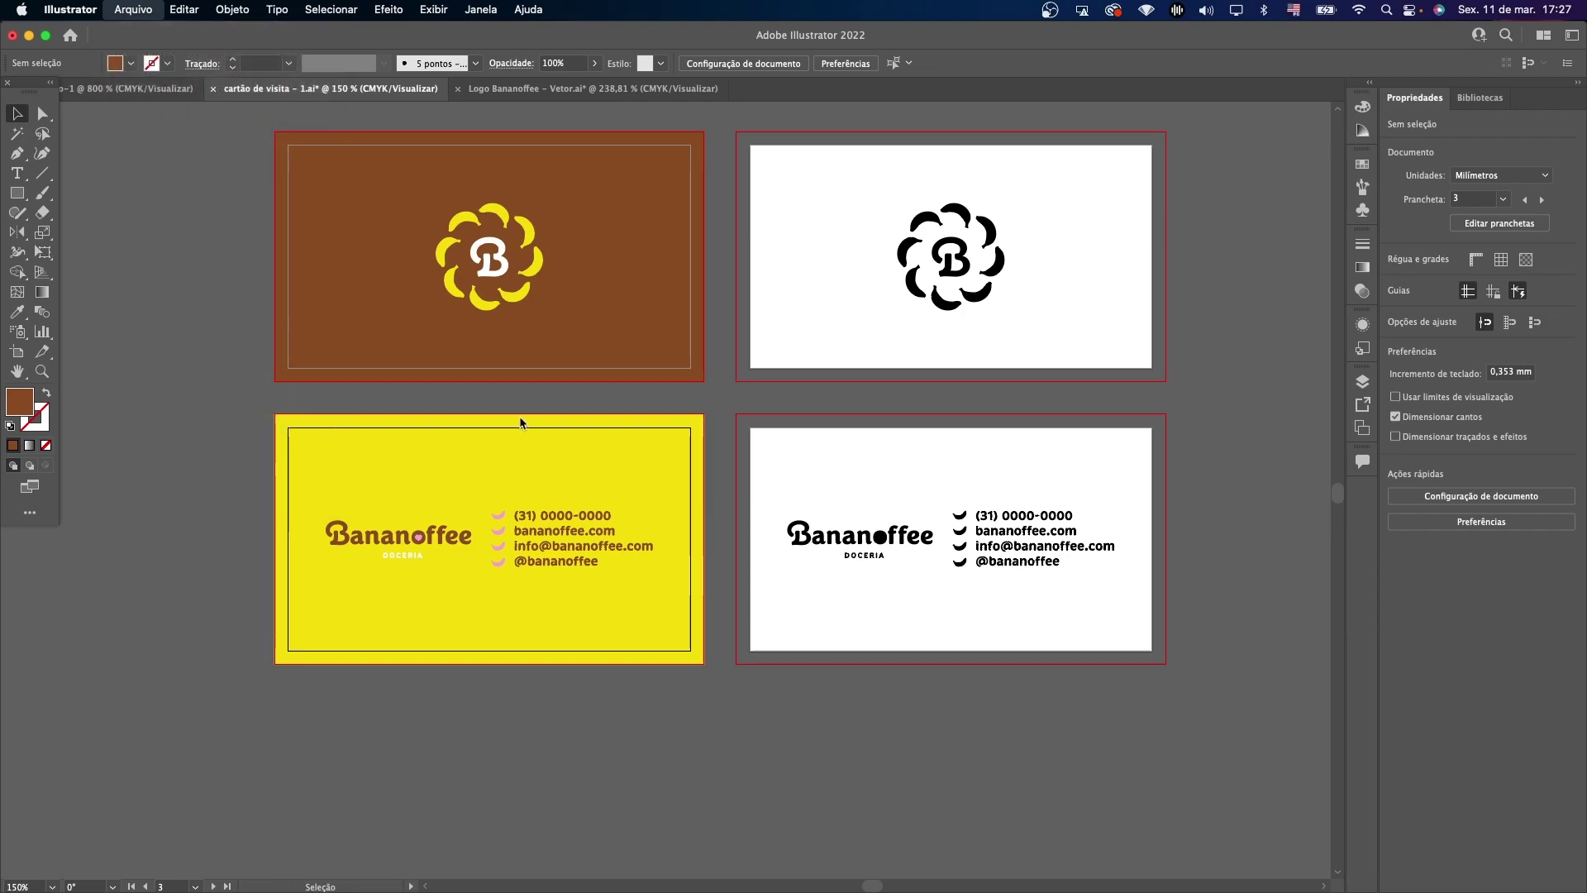
Save the cards as Adobe PDF 'cartão de visita - 1.pdf' using the PDF/X-1a:2001 standard.
{"action": "left_click", "coordinate": [899, 424]}
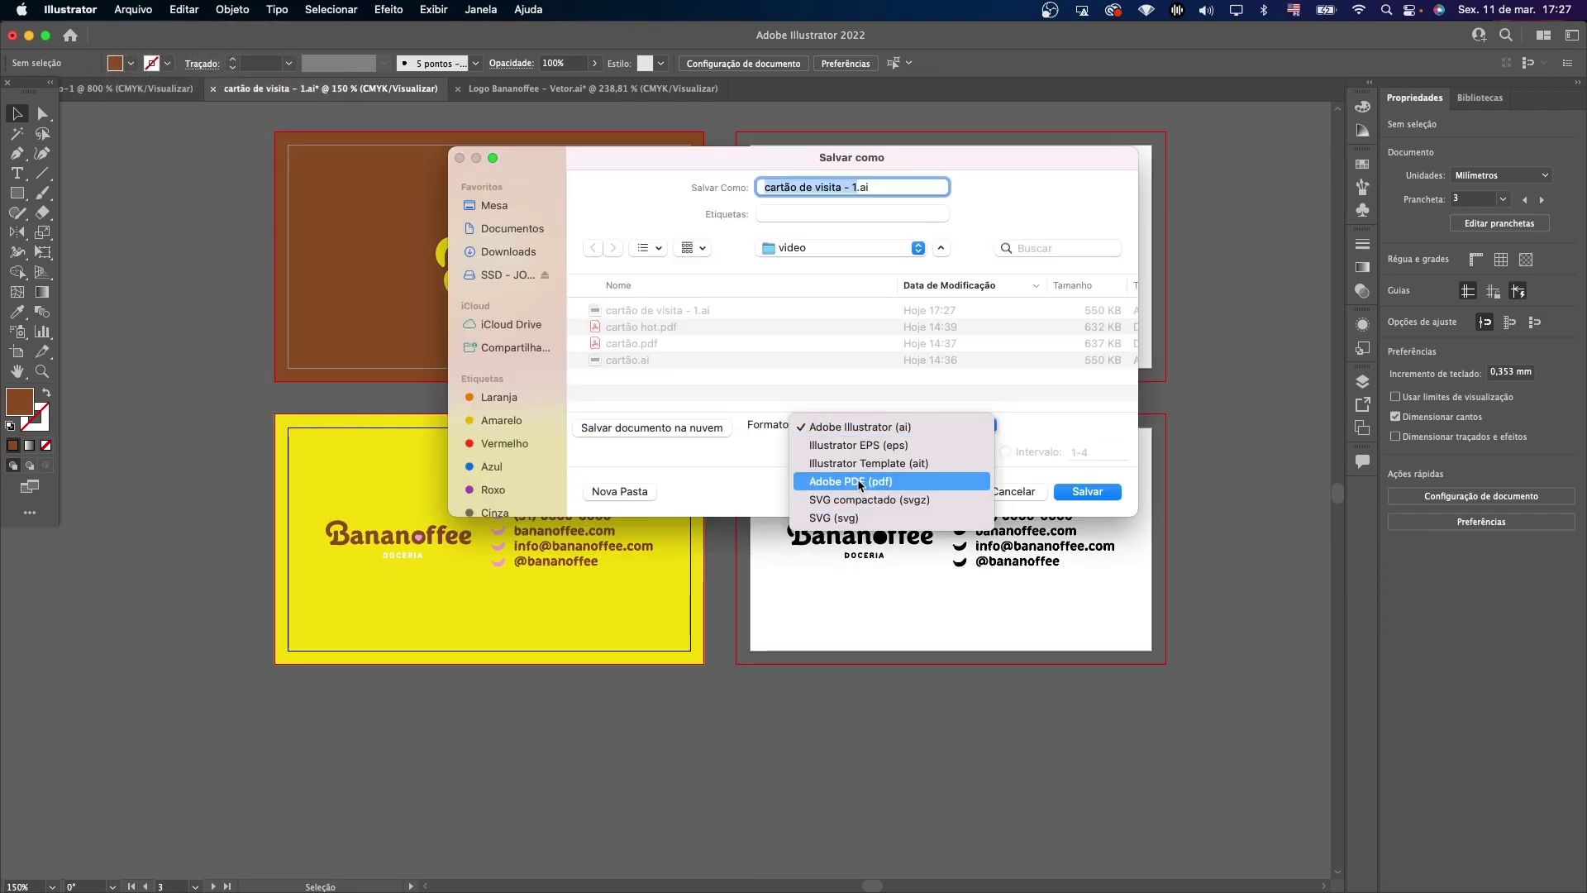
{"action": "left_click", "coordinate": [852, 570]}
{"action": "left_click", "coordinate": [1102, 495]}
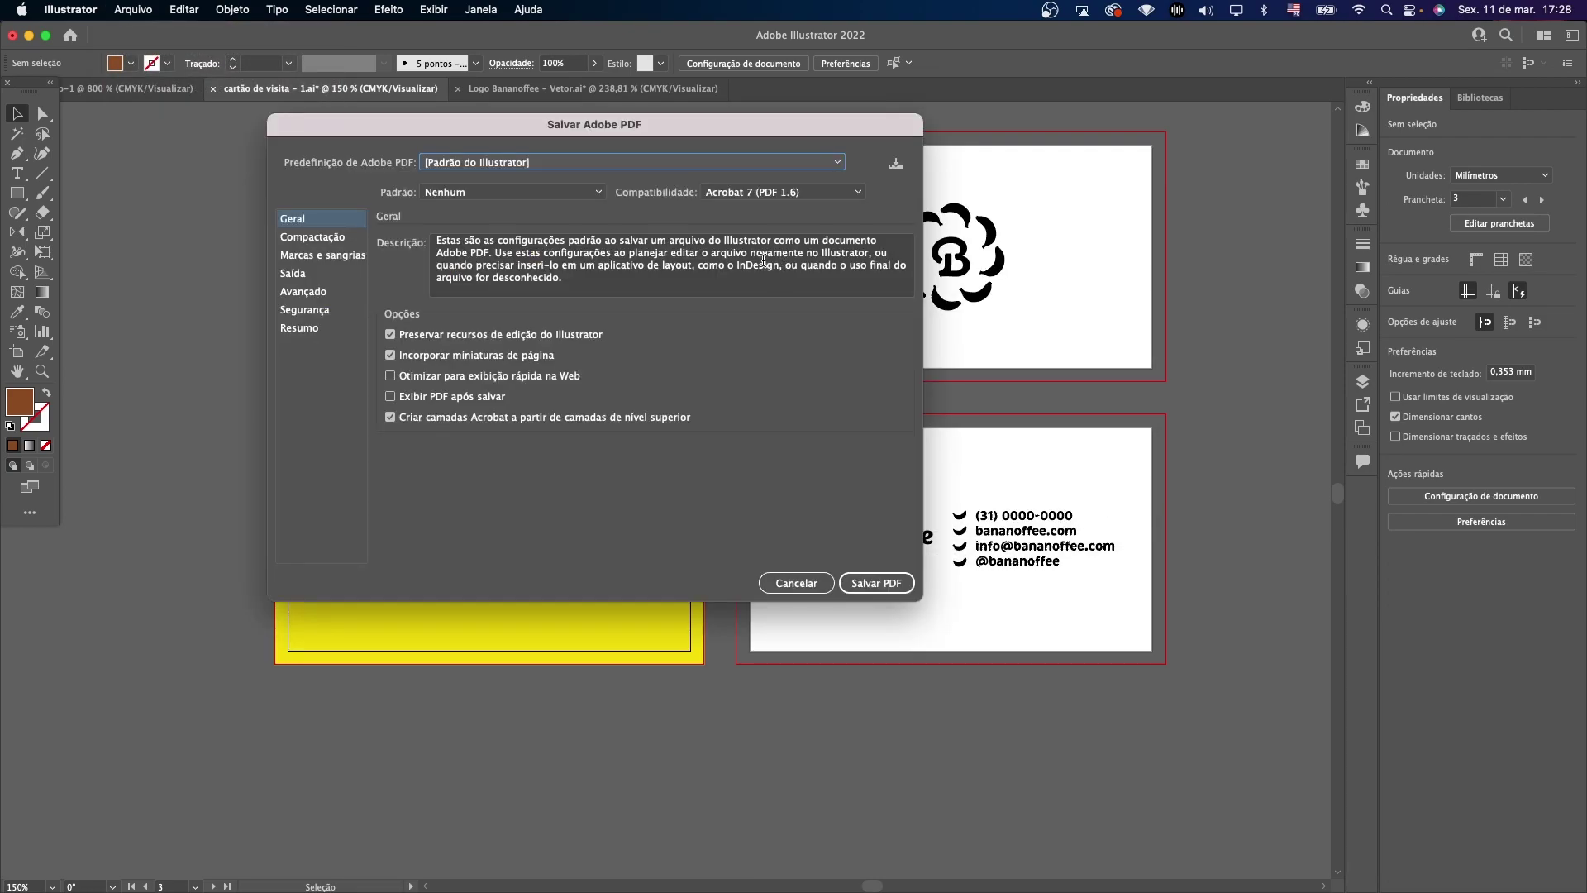
{"action": "left_click", "coordinate": [467, 191]}
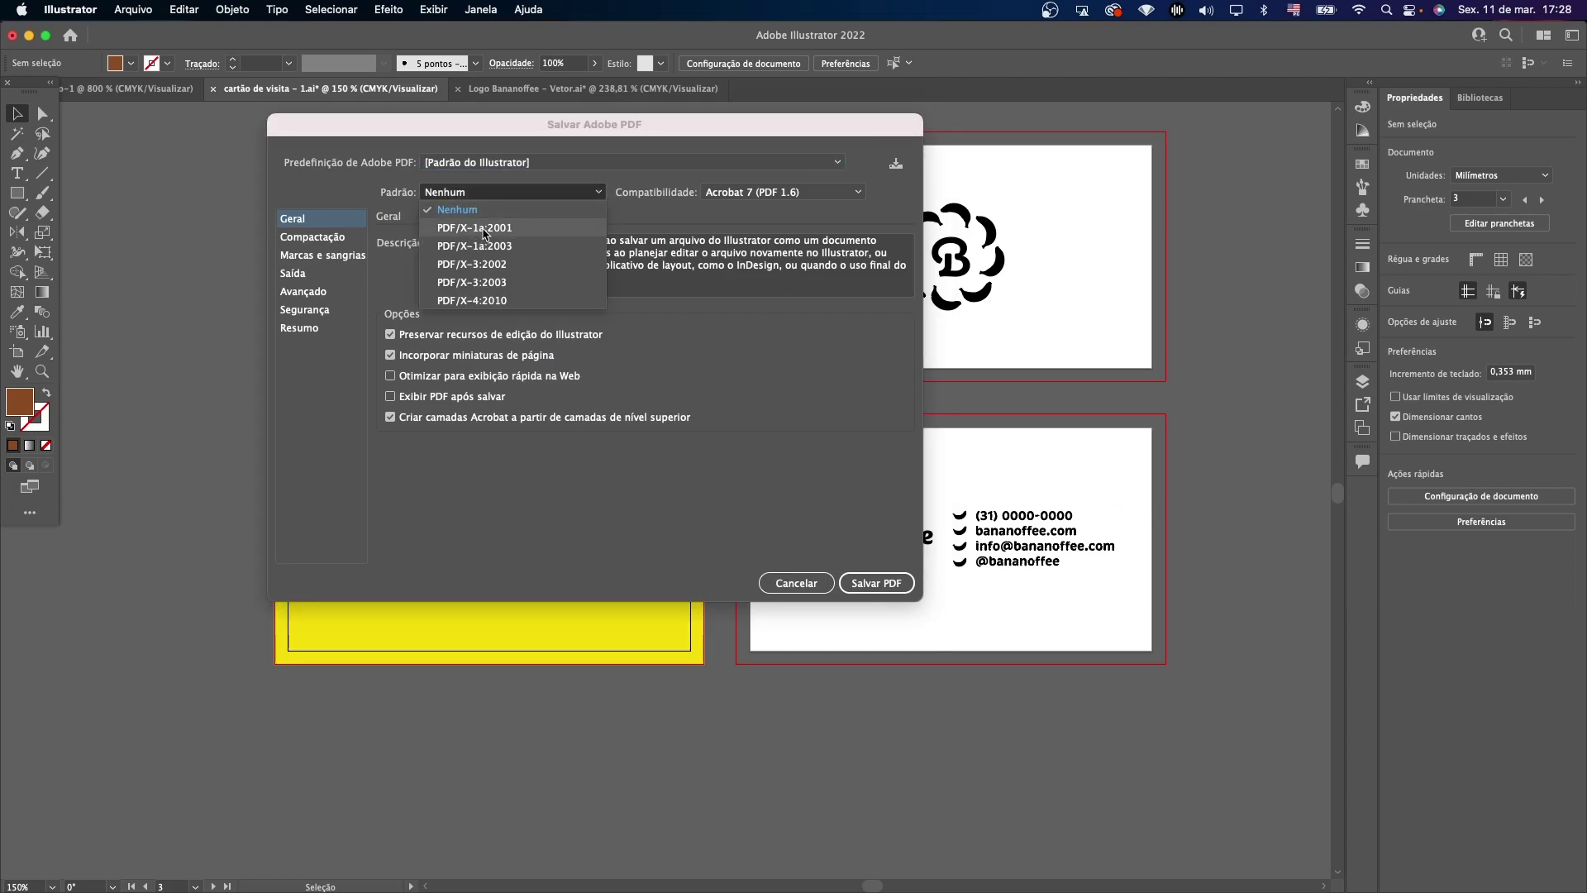
{"action": "left_click", "coordinate": [475, 228]}
{"action": "left_click", "coordinate": [874, 582]}
{"action": "left_click", "coordinate": [775, 400]}
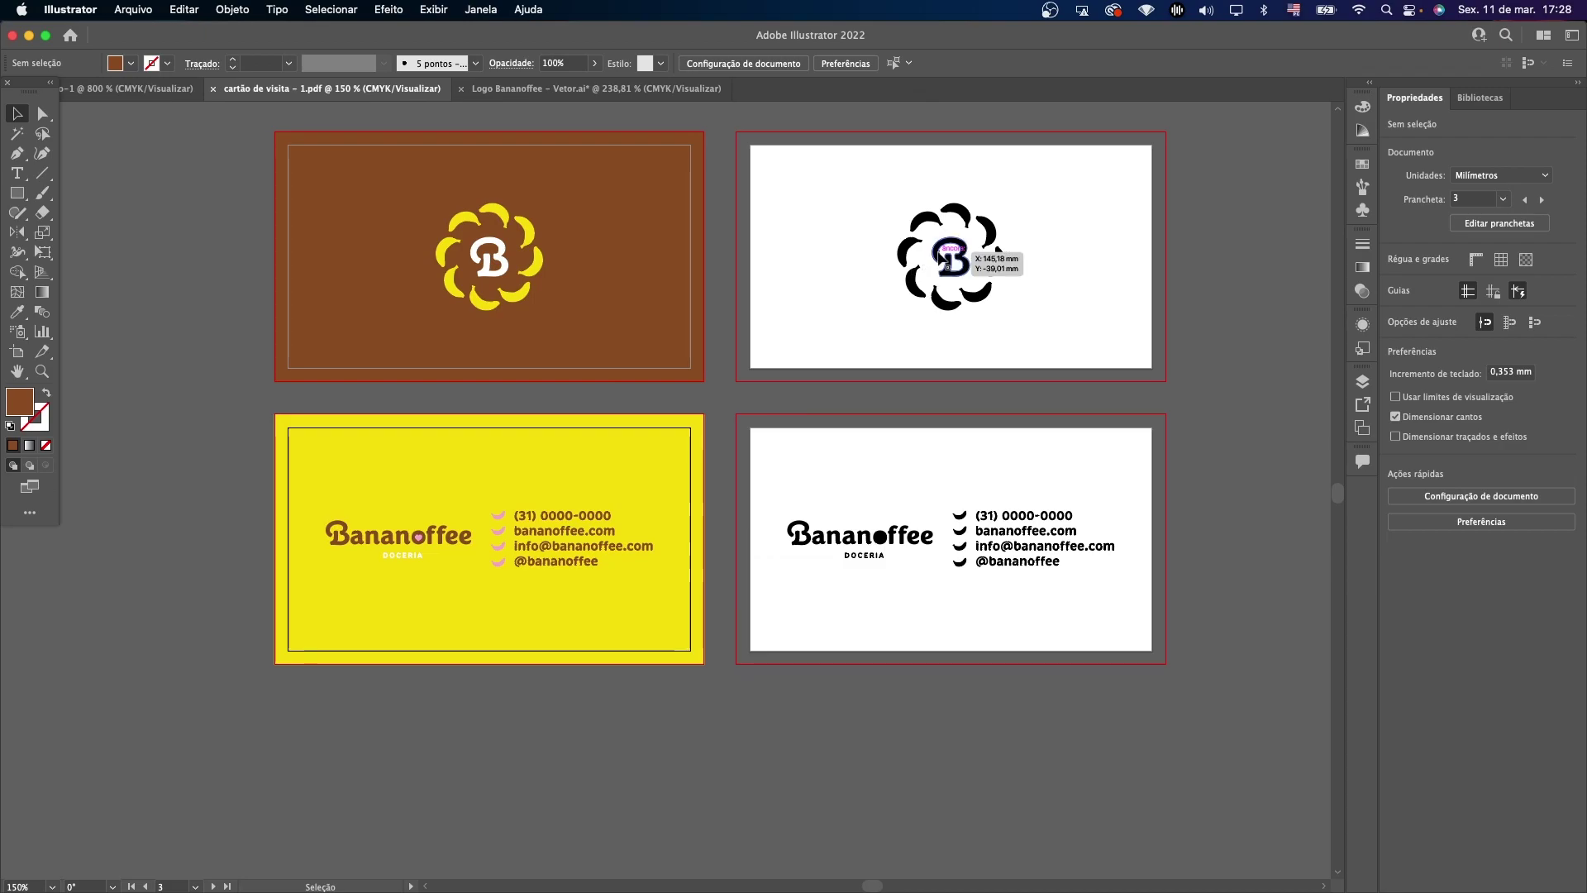
{"action": "left_click", "coordinate": [908, 213]}
{"action": "left_click", "coordinate": [995, 212]}
Delete artboard Prancheta 4 and the leftover black logo and contact art on the white back card.
{"action": "left_click", "coordinate": [989, 225]}
{"action": "left_click_drag", "start_coordinate": [774, 459], "coordinate": [1080, 656]}
{"action": "left_click", "coordinate": [347, 117]}
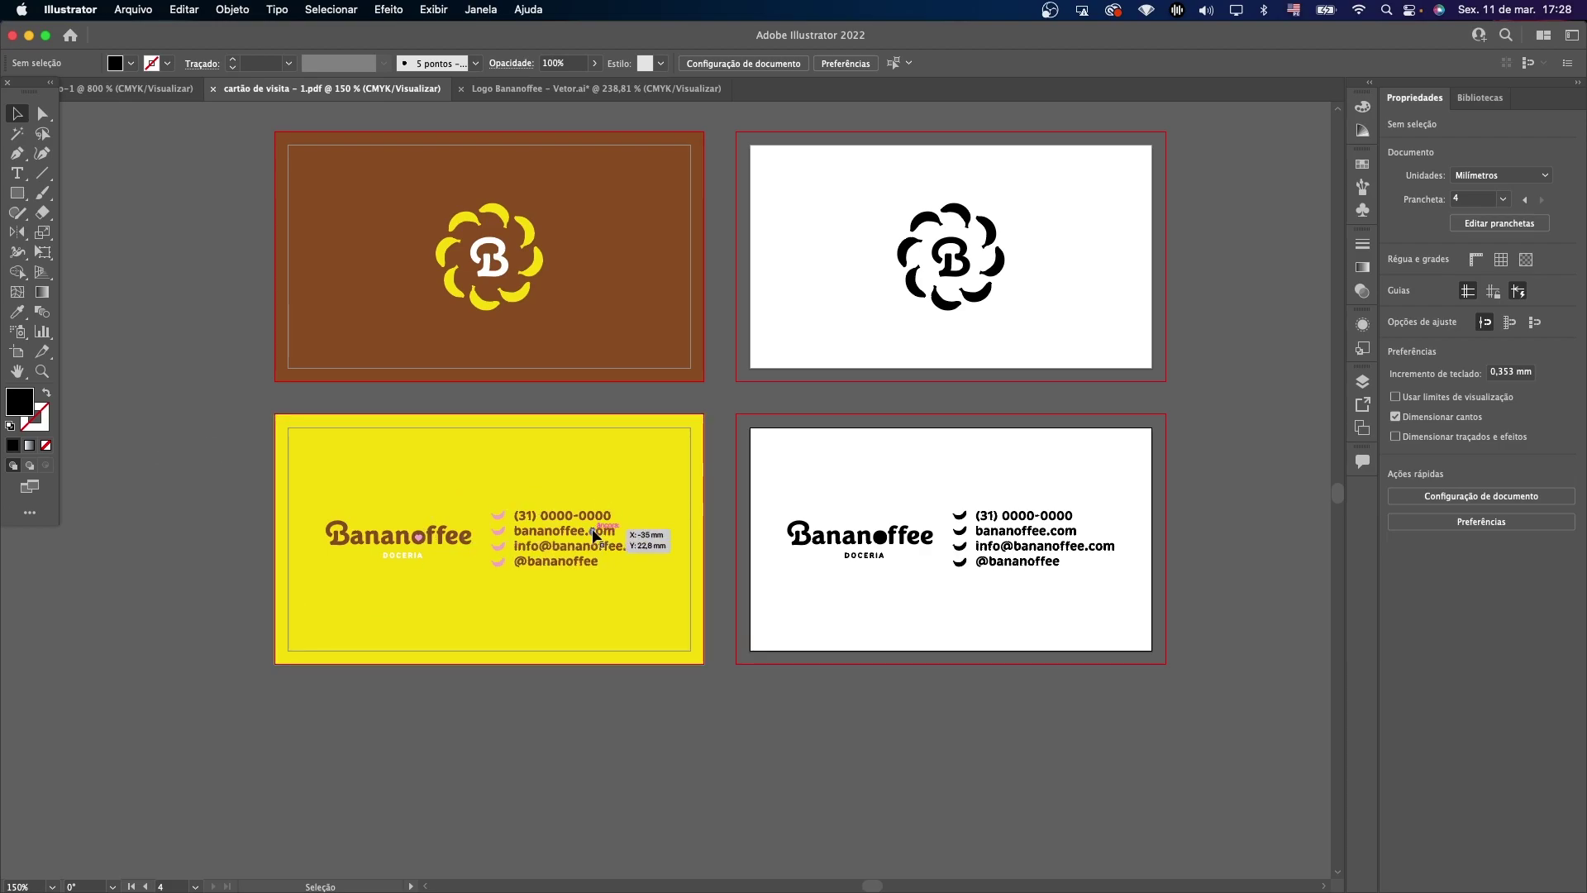
{"action": "key", "text": "shift+o"}
{"action": "key", "text": "Delete"}
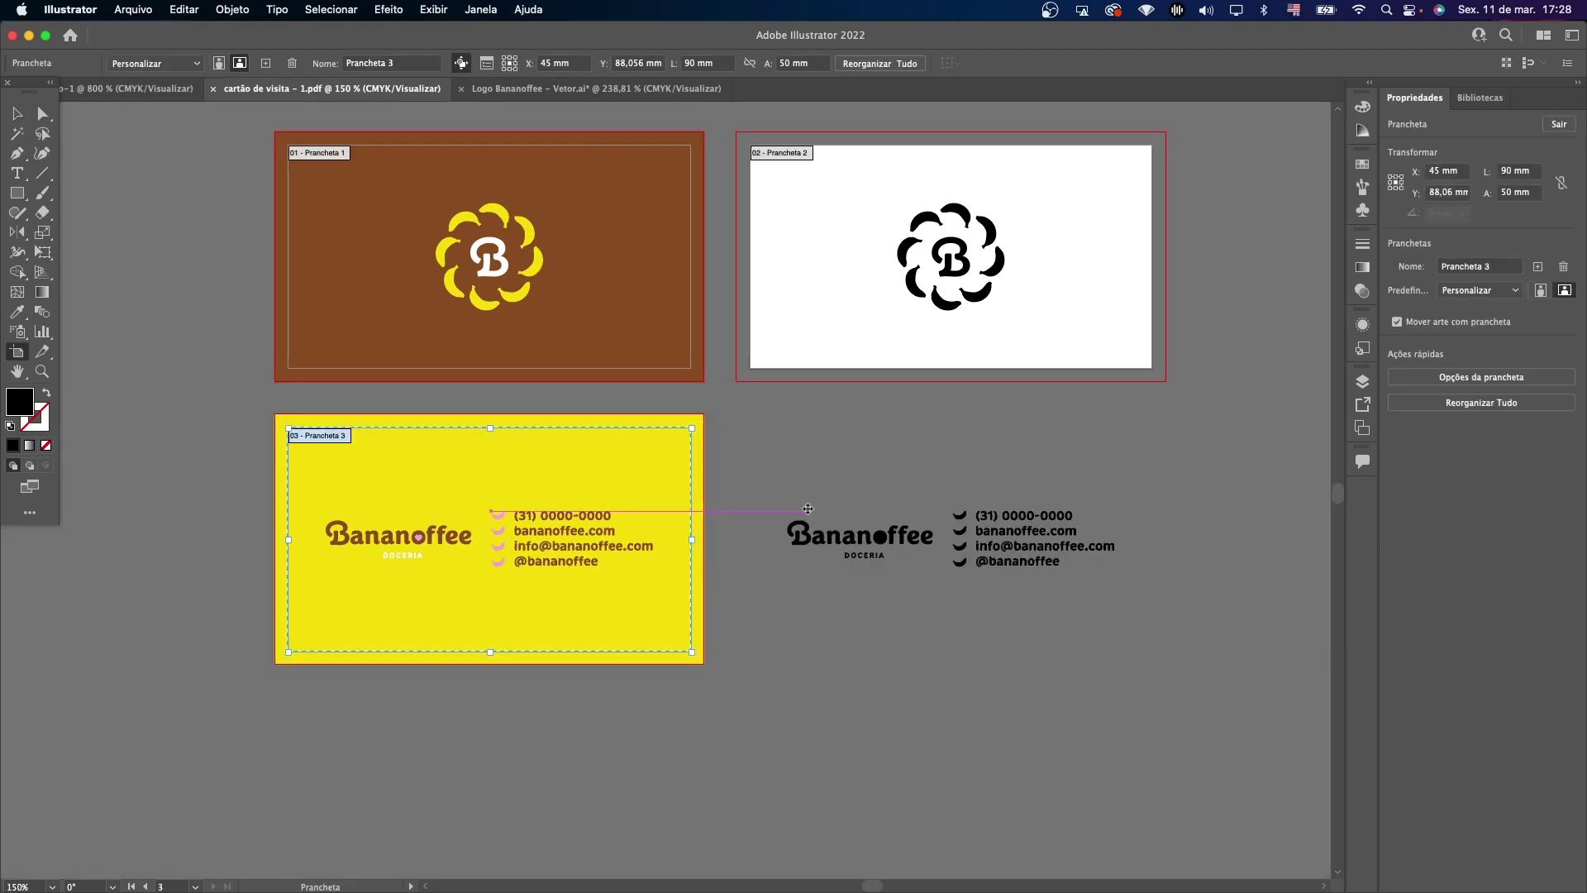
{"action": "left_click", "coordinate": [18, 114]}
{"action": "left_click_drag", "start_coordinate": [870, 464], "coordinate": [1184, 676]}
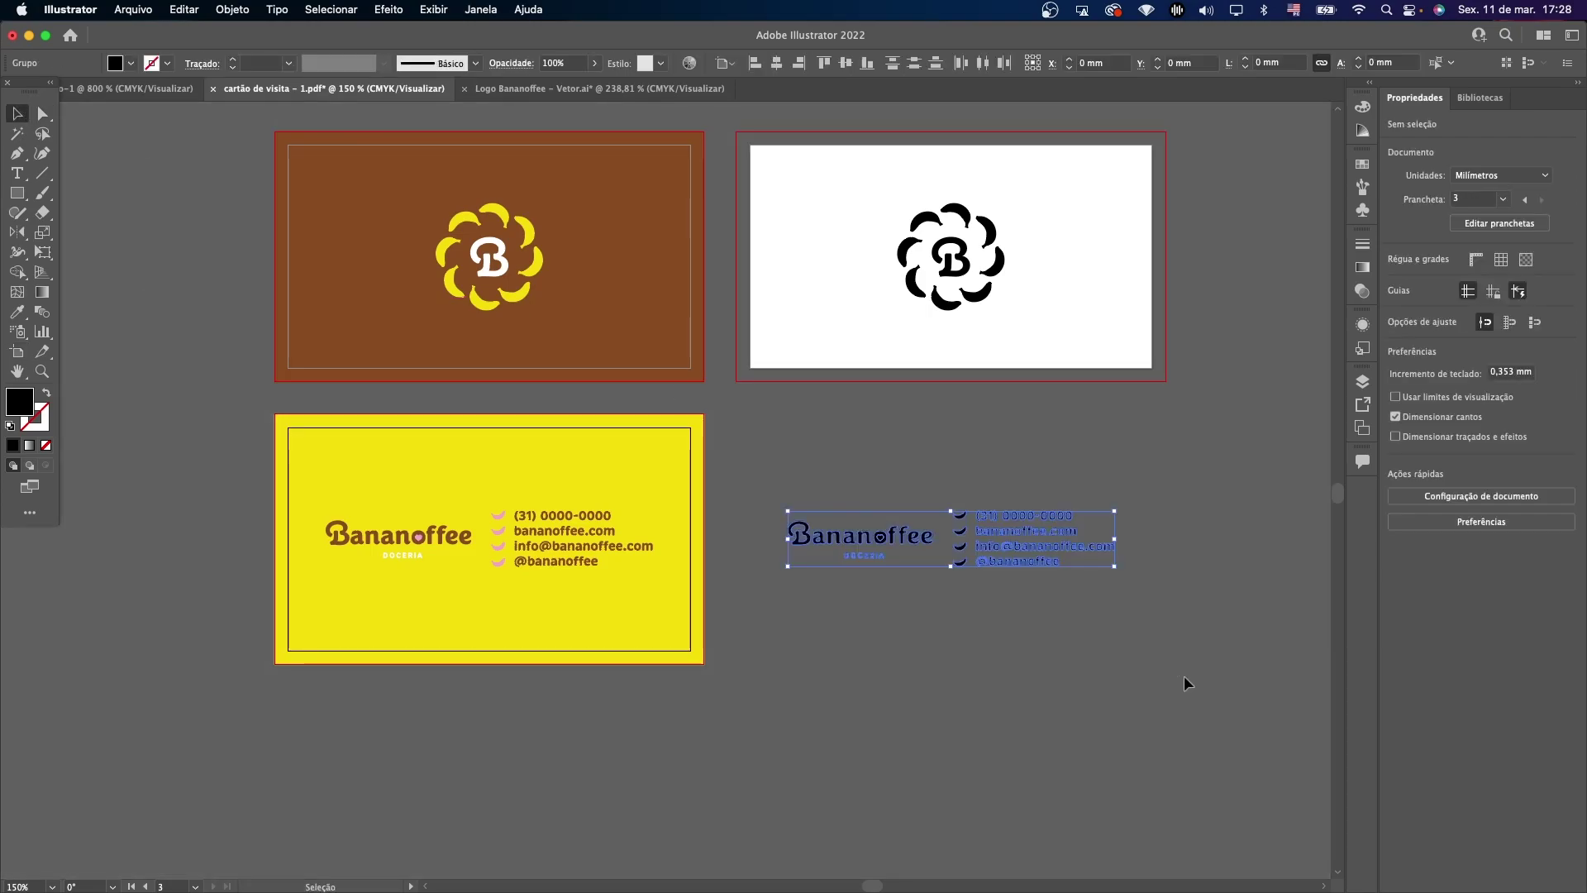
{"action": "key", "text": "super+z"}
{"action": "left_click", "coordinate": [220, 162]}
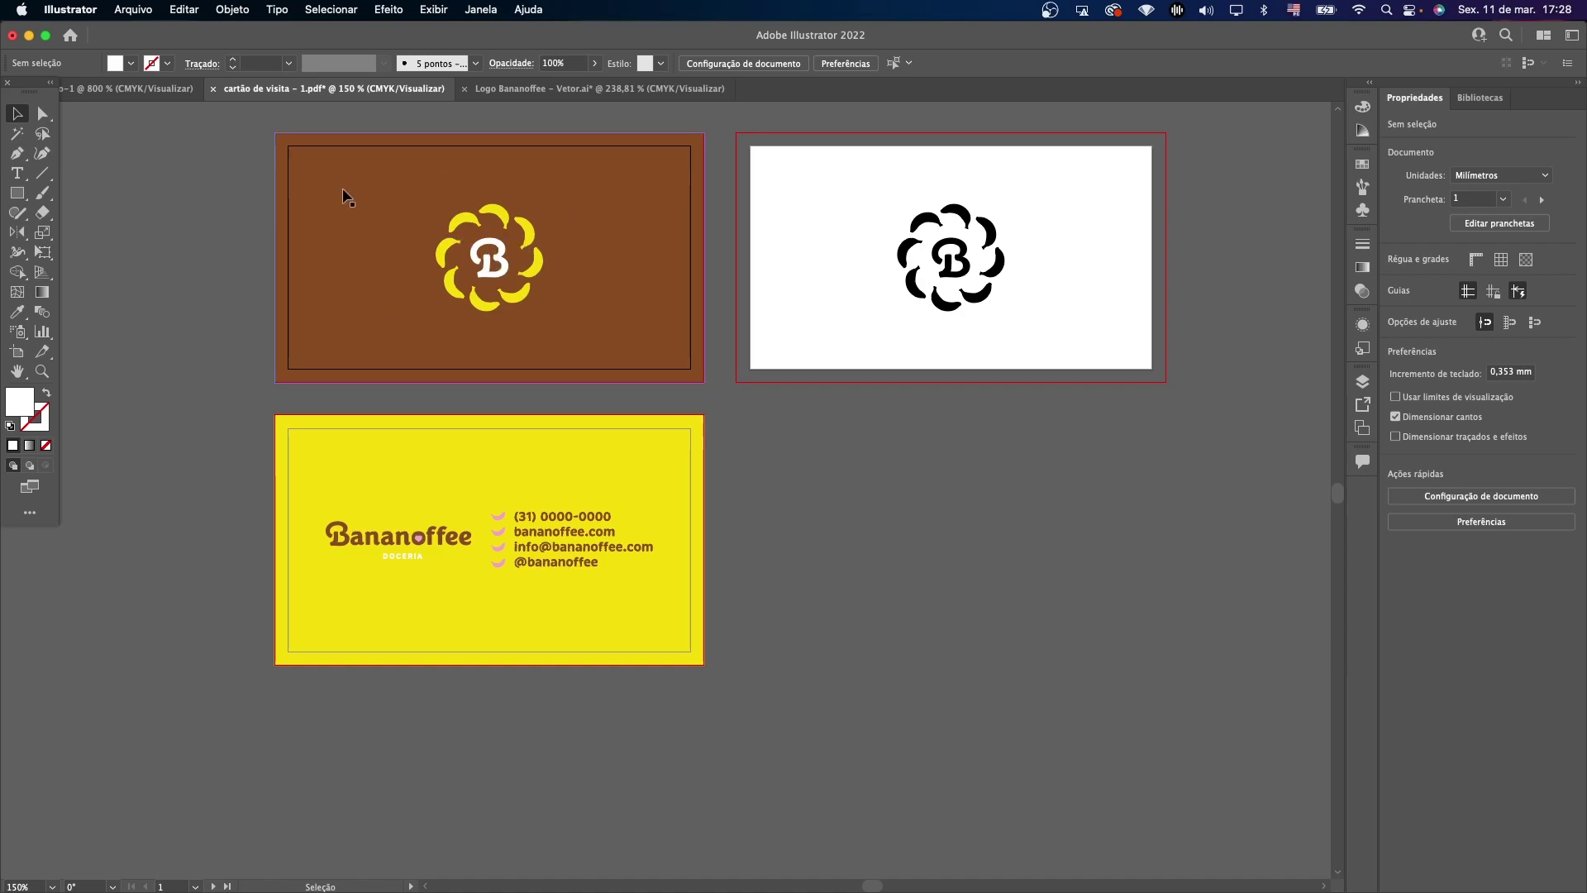
{"action": "left_click", "coordinate": [501, 251]}
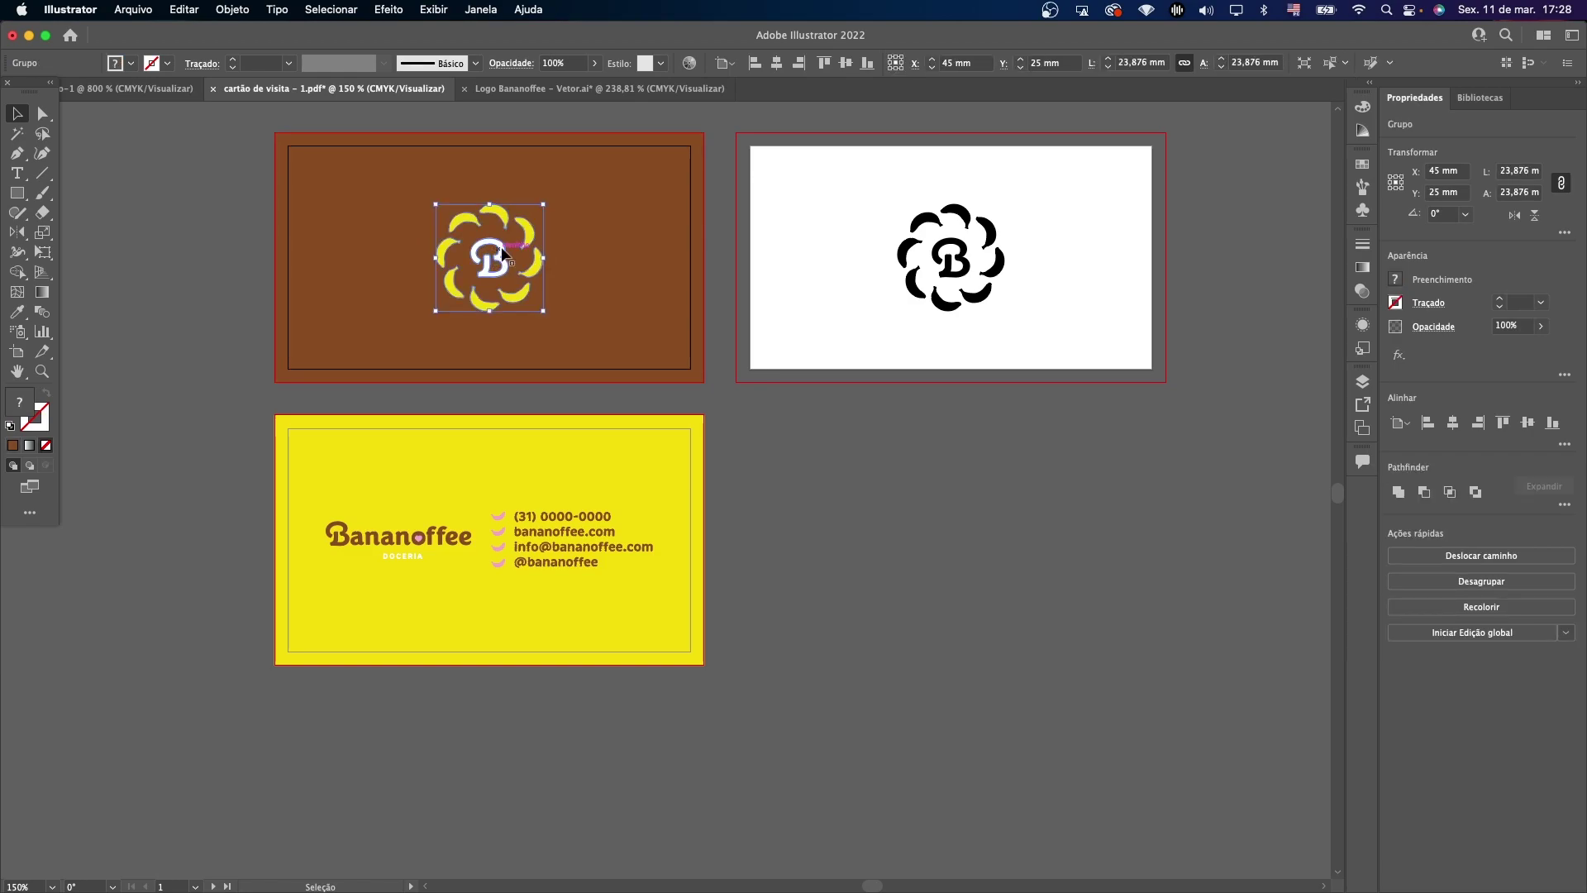
{"action": "key", "text": "Delete"}
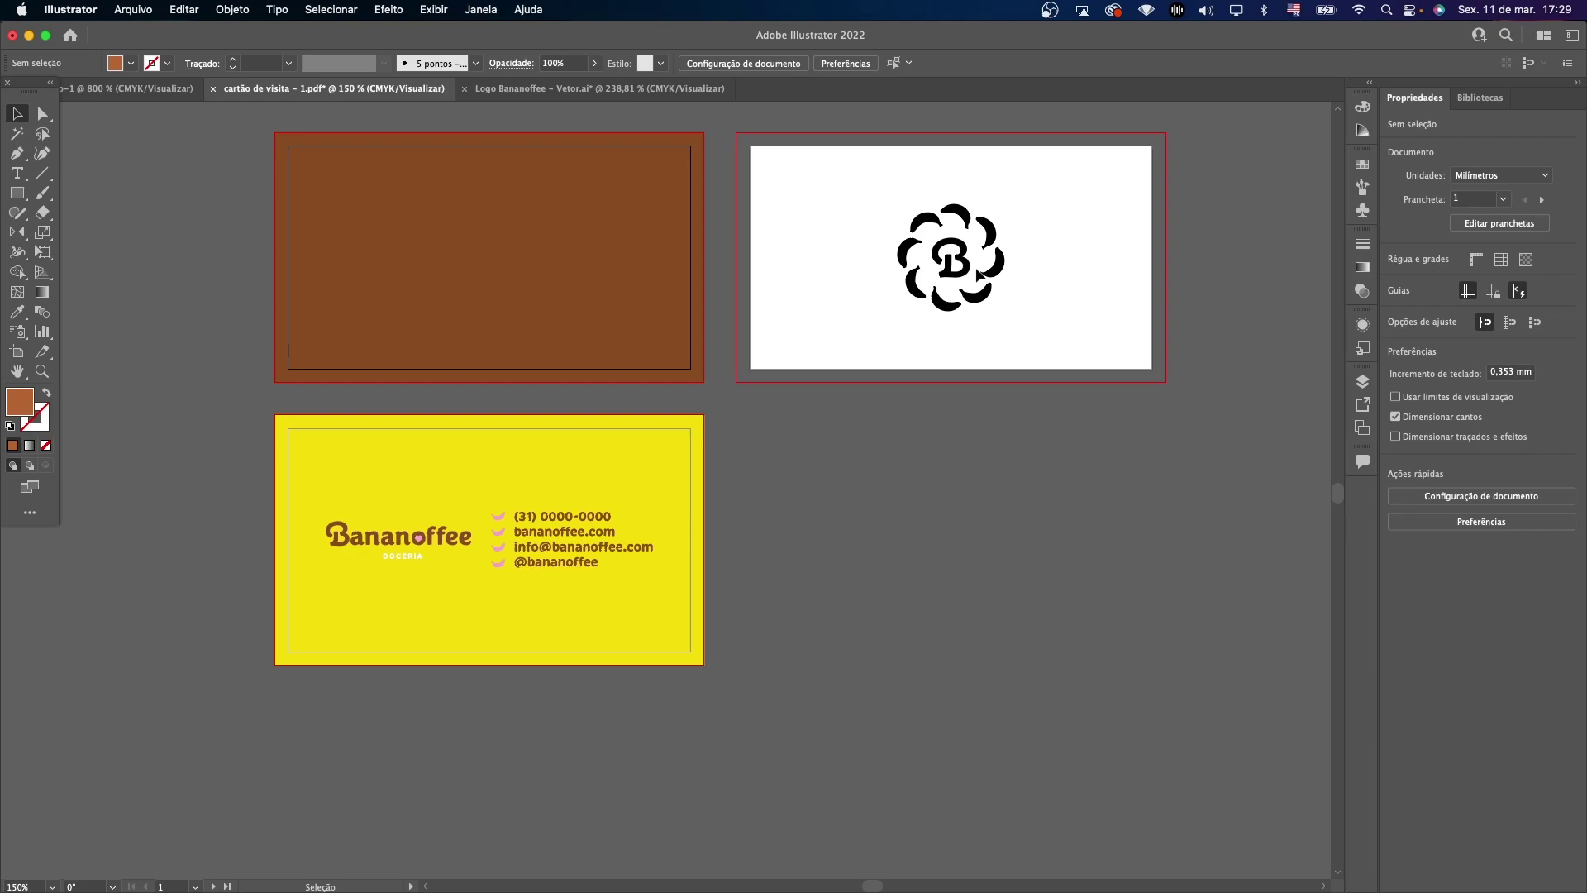
{"action": "left_click", "coordinate": [978, 272]}
{"action": "left_click", "coordinate": [1058, 216]}
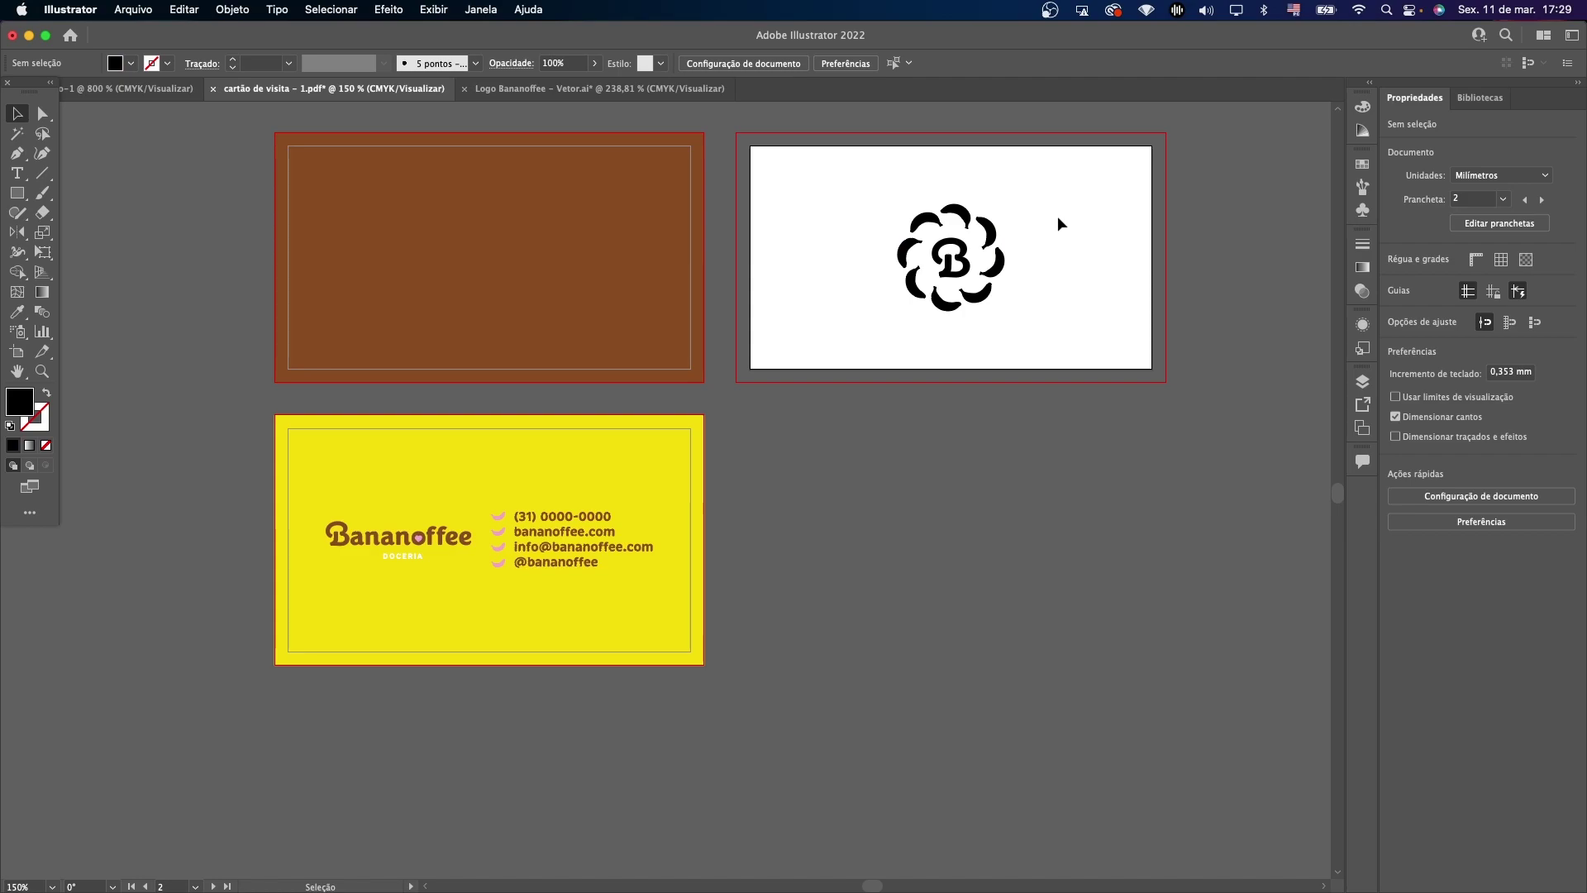
{"action": "left_click_drag", "start_coordinate": [1067, 202], "coordinate": [928, 280]}
{"action": "left_click", "coordinate": [1078, 195]}
{"action": "left_click_drag", "start_coordinate": [1078, 195], "coordinate": [915, 352]}
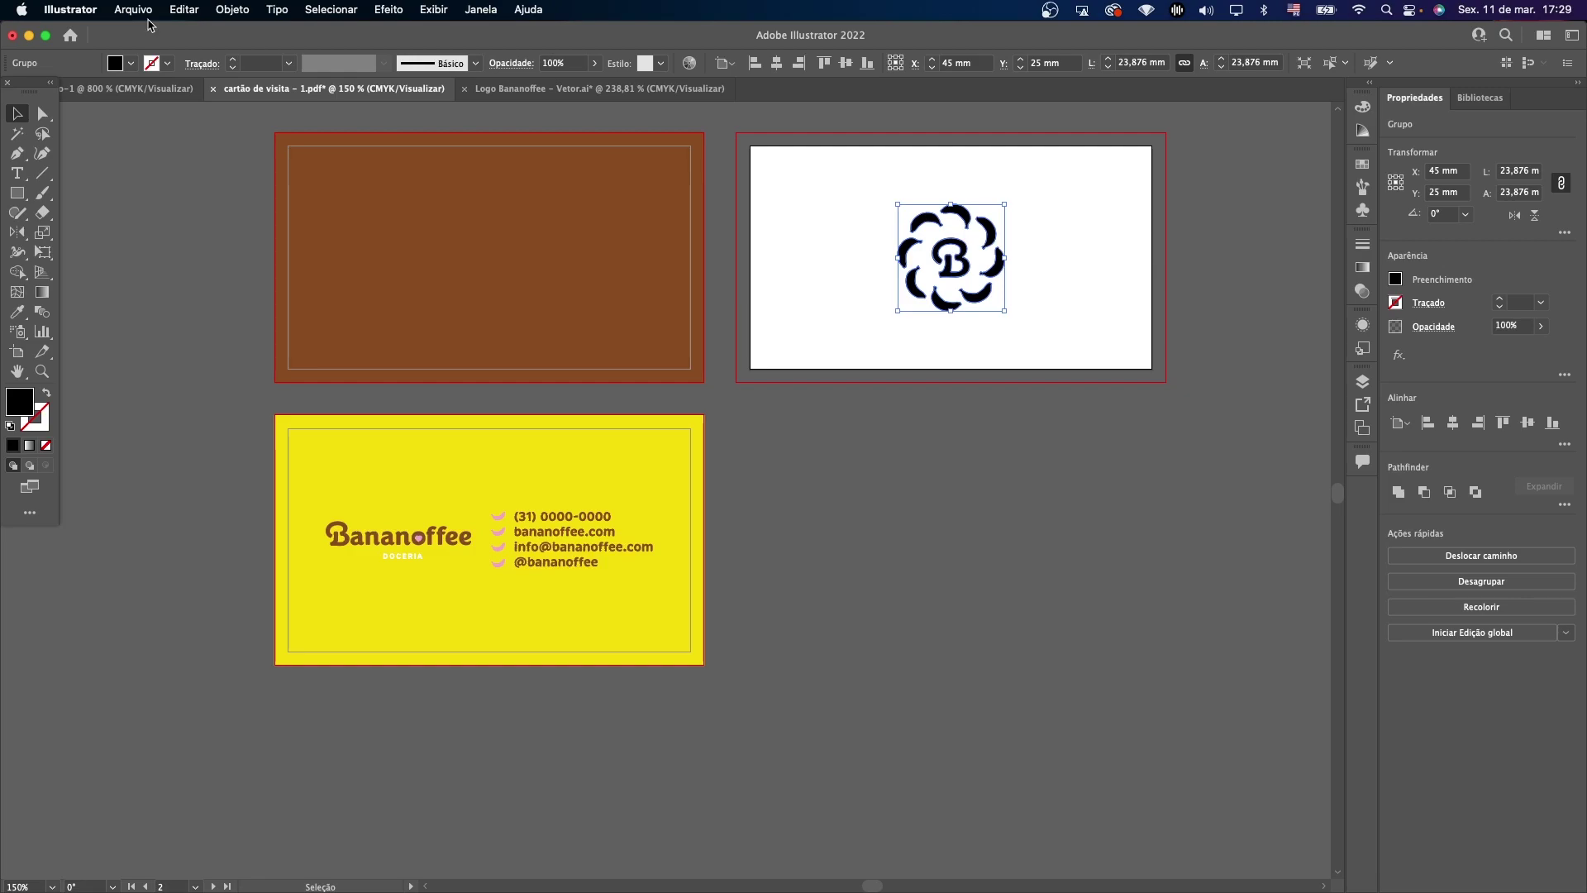
Create a new document with two 55 × 55 mm artboards and 0 bleed.
{"action": "left_click", "coordinate": [133, 10]}
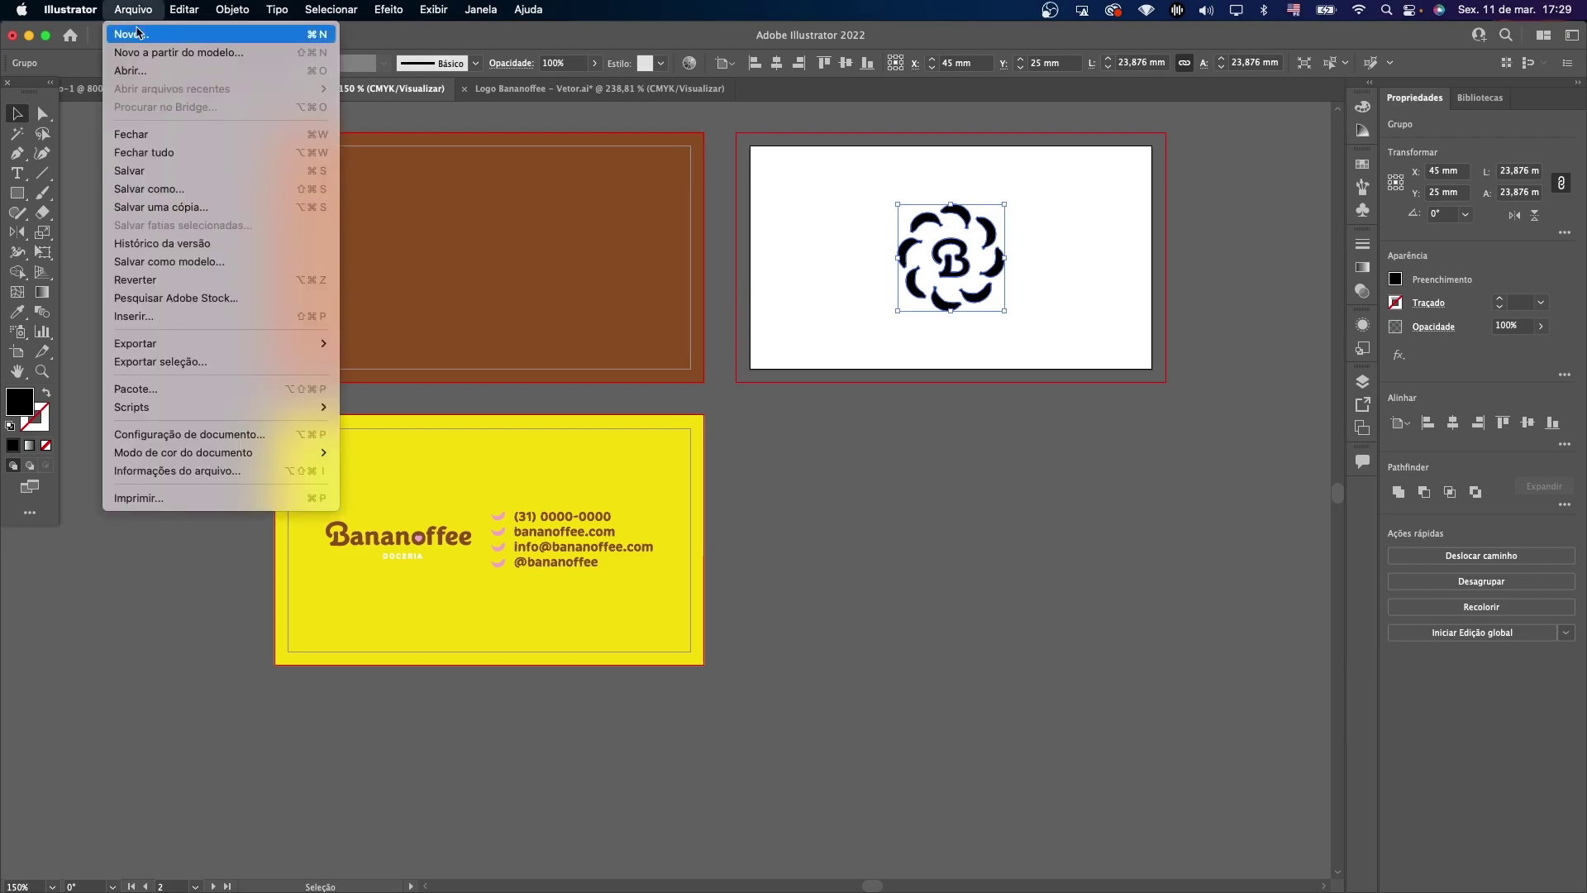
{"action": "left_click", "coordinate": [562, 157]}
{"action": "left_click_drag", "start_coordinate": [939, 257], "coordinate": [885, 257]}
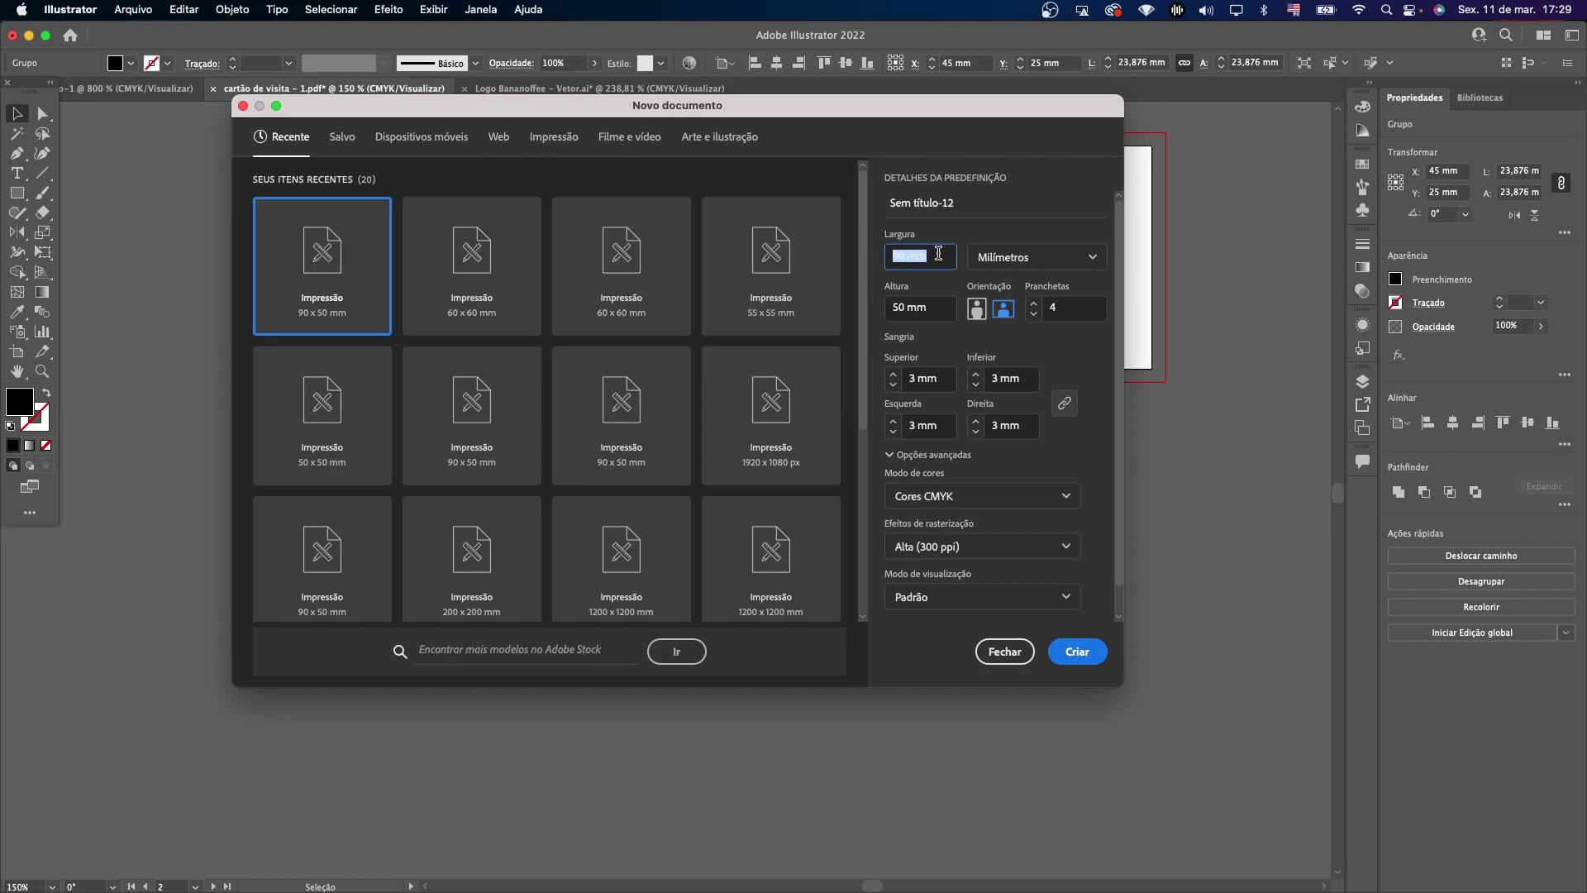
{"action": "left_click", "coordinate": [933, 386]}
{"action": "type", "text": "0"}
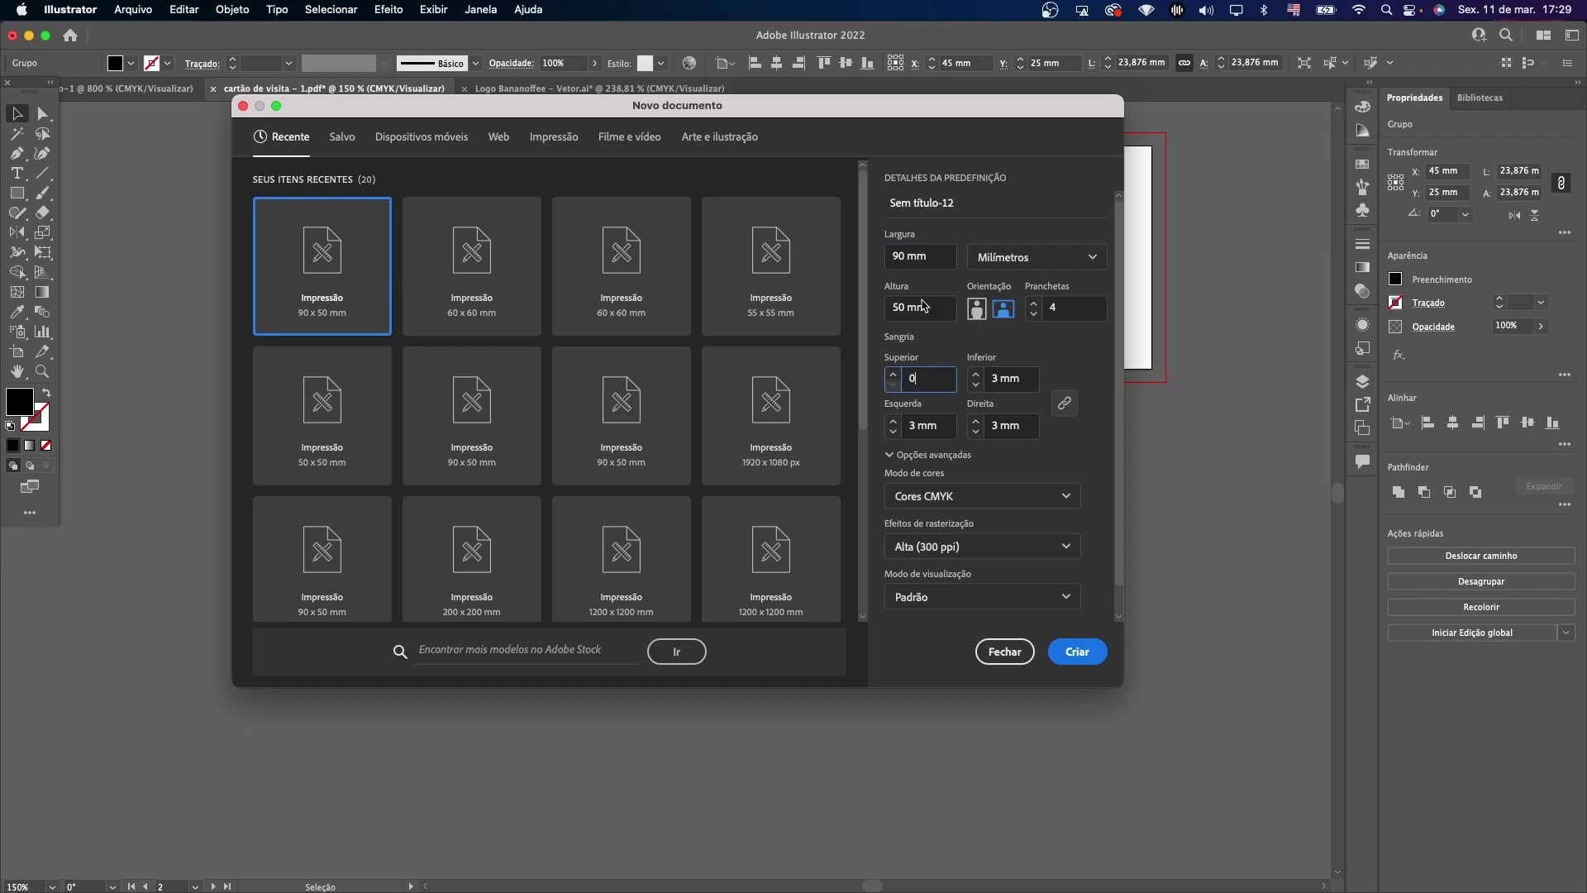
{"action": "left_click_drag", "start_coordinate": [930, 257], "coordinate": [886, 258]}
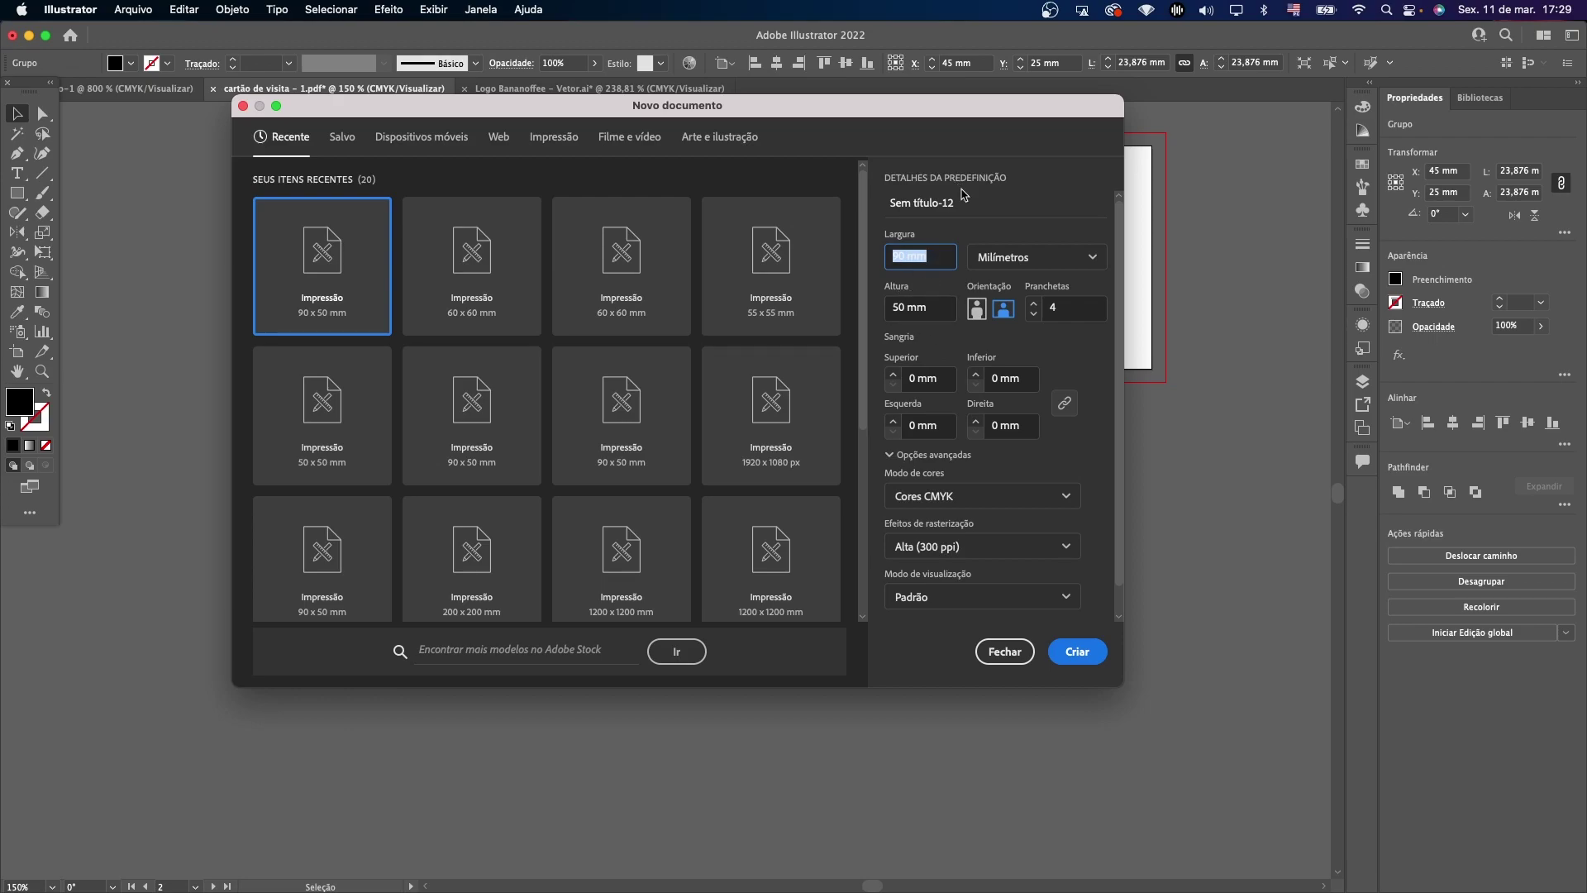
{"action": "mouse_move", "coordinate": [899, 256]}
{"action": "left_mouse_down"}
{"action": "mouse_move", "coordinate": [933, 255]}
{"action": "mouse_move", "coordinate": [878, 253]}
{"action": "left_mouse_up"}
{"action": "type", "text": "55"}
{"action": "key", "text": "Tab"}
{"action": "type", "text": "55"}
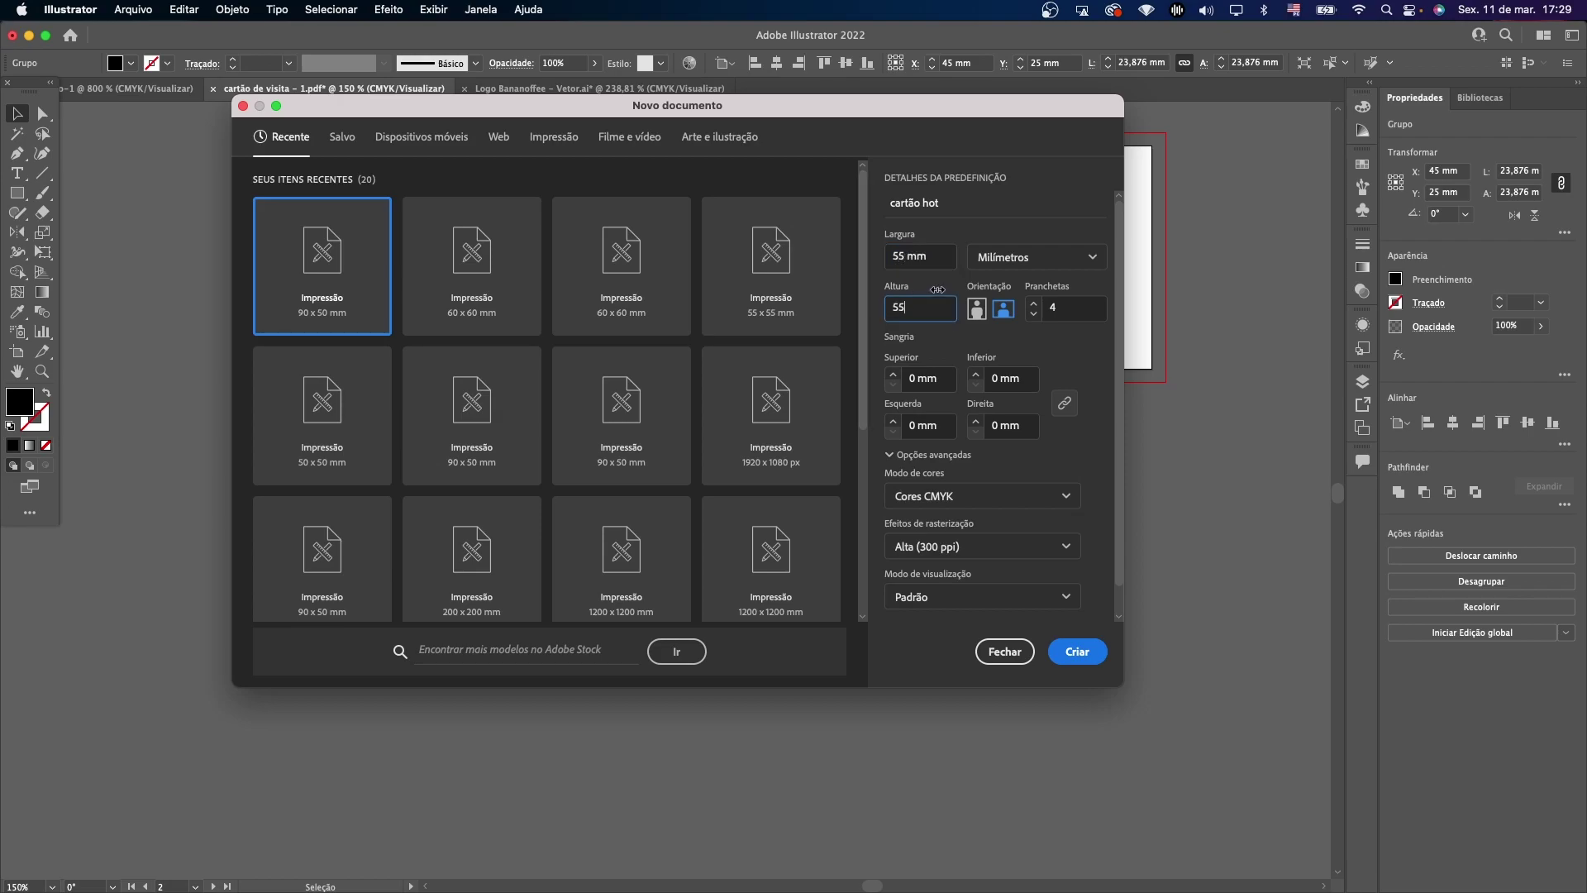
{"action": "double_click", "coordinate": [1037, 314]}
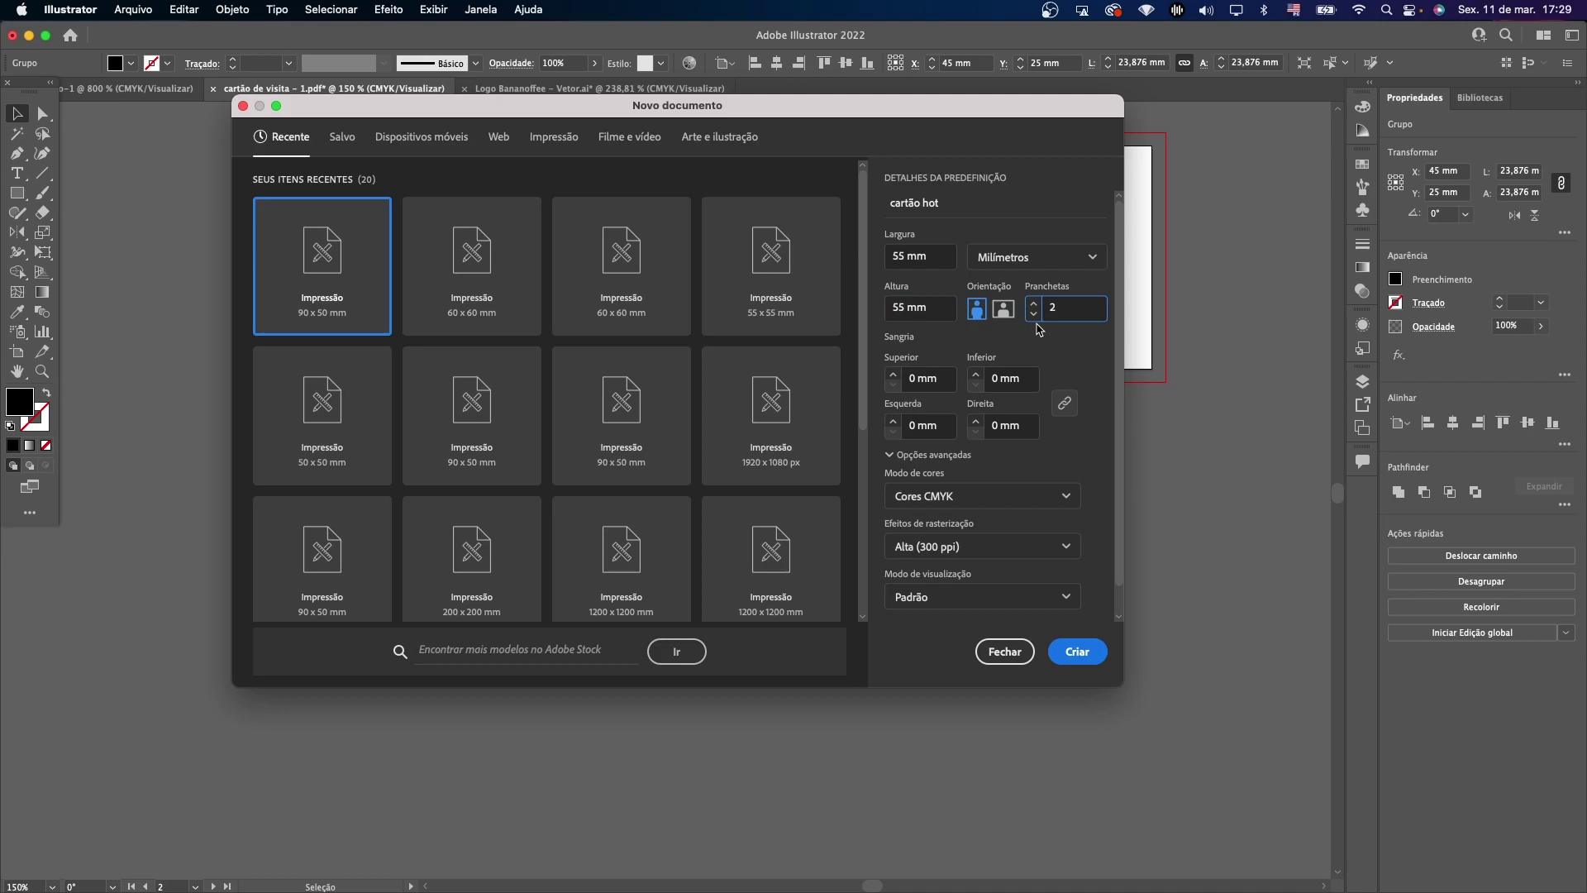
{"action": "left_click", "coordinate": [1068, 651]}
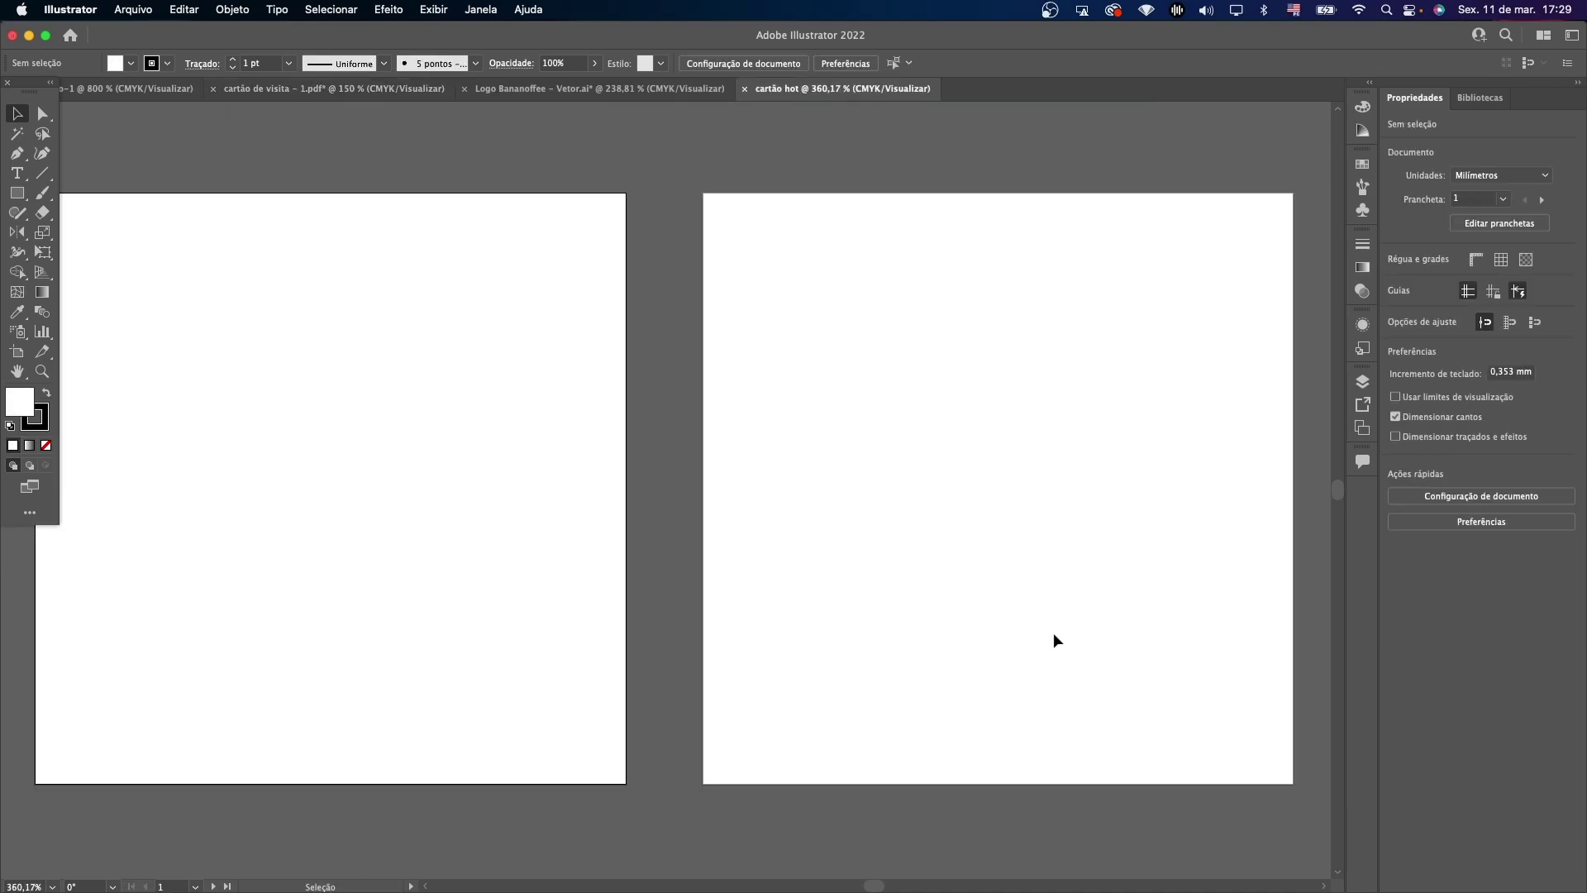
Copy the brown symbol square from the Bananoffee logo document.
{"action": "key", "text": "ctrl+shift+Tab"}
{"action": "scroll", "coordinate": [857, 236], "scroll_direction": "down", "scroll_amount": 5}
{"action": "left_click", "coordinate": [857, 236]}
{"action": "scroll", "coordinate": [951, 265], "scroll_direction": "right", "scroll_amount": 6}
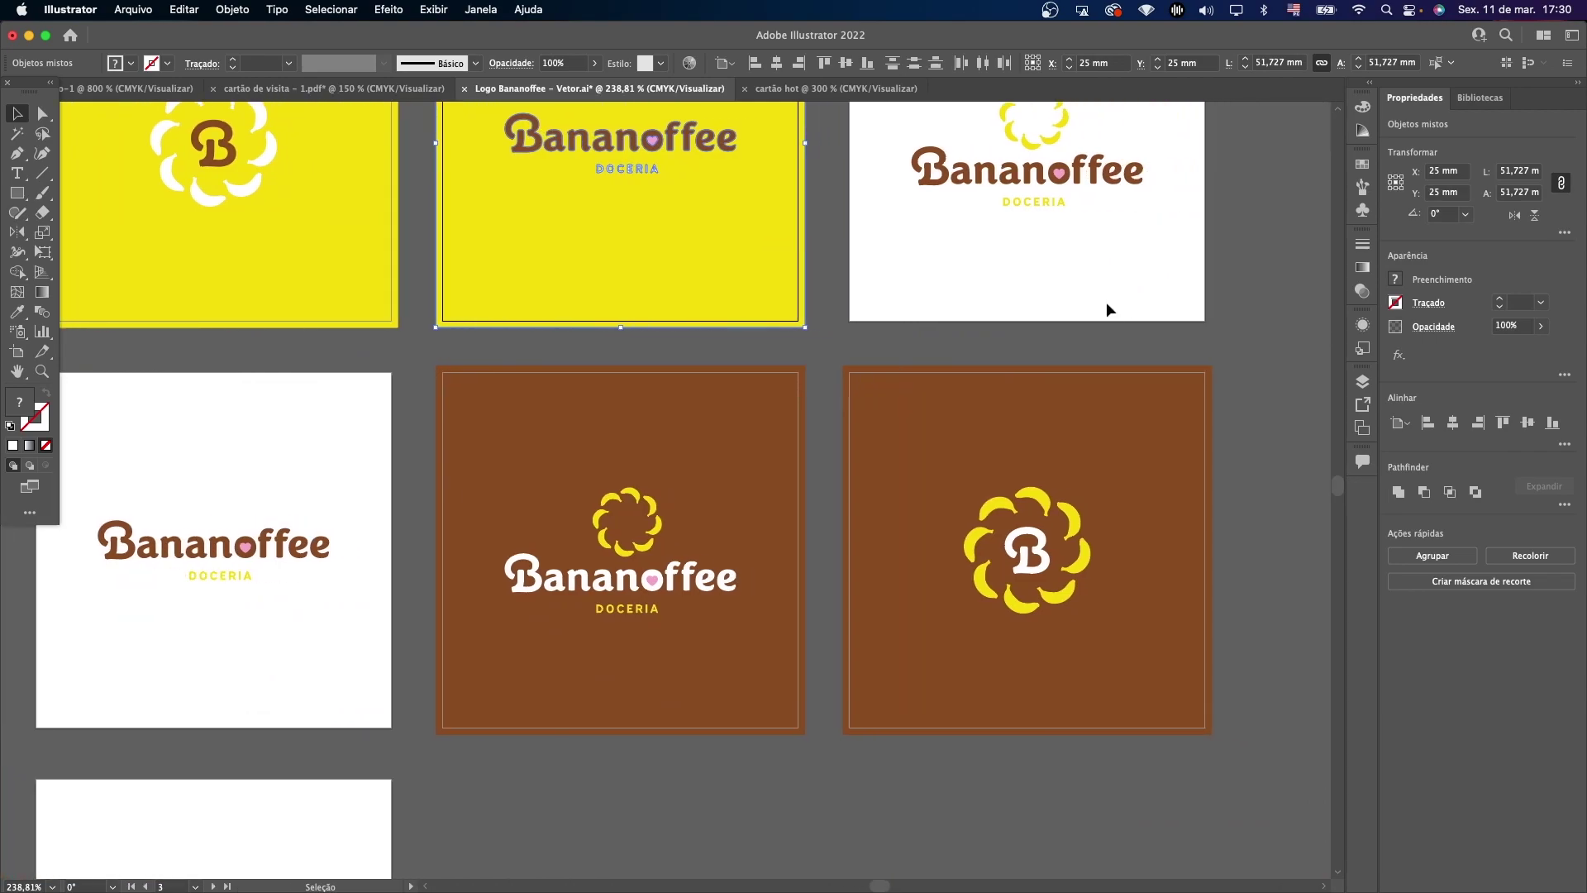
{"action": "left_click", "coordinate": [979, 606]}
{"action": "key", "text": "ctrl+c"}
{"action": "left_click", "coordinate": [793, 88]}
Paste the brown symbol square and scale it to fill the left artboard.
{"action": "key", "text": "ctrl+v"}
{"action": "scroll", "coordinate": [497, 372], "scroll_direction": "down", "scroll_amount": 2}
{"action": "left_click_drag", "start_coordinate": [632, 343], "coordinate": [467, 443]}
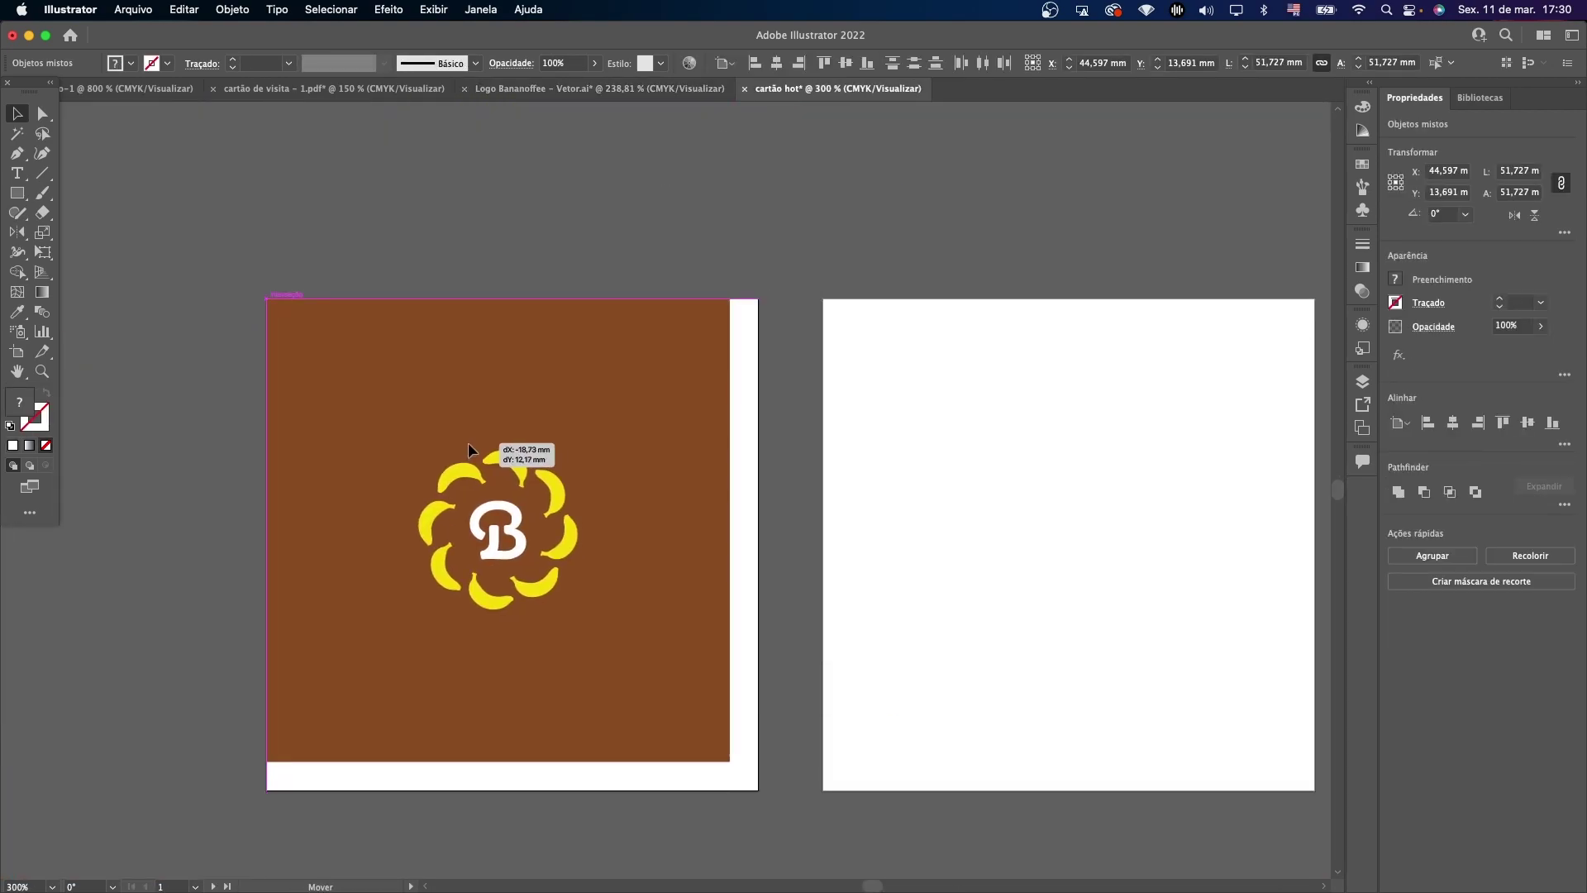
{"action": "left_click", "coordinate": [697, 715]}
{"action": "left_click_drag", "start_coordinate": [730, 762], "coordinate": [759, 790]}
{"action": "left_click", "coordinate": [801, 763]}
Copy the yellow contact card from the business card file and paste it beside the right artboard.
{"action": "left_click", "coordinate": [599, 88]}
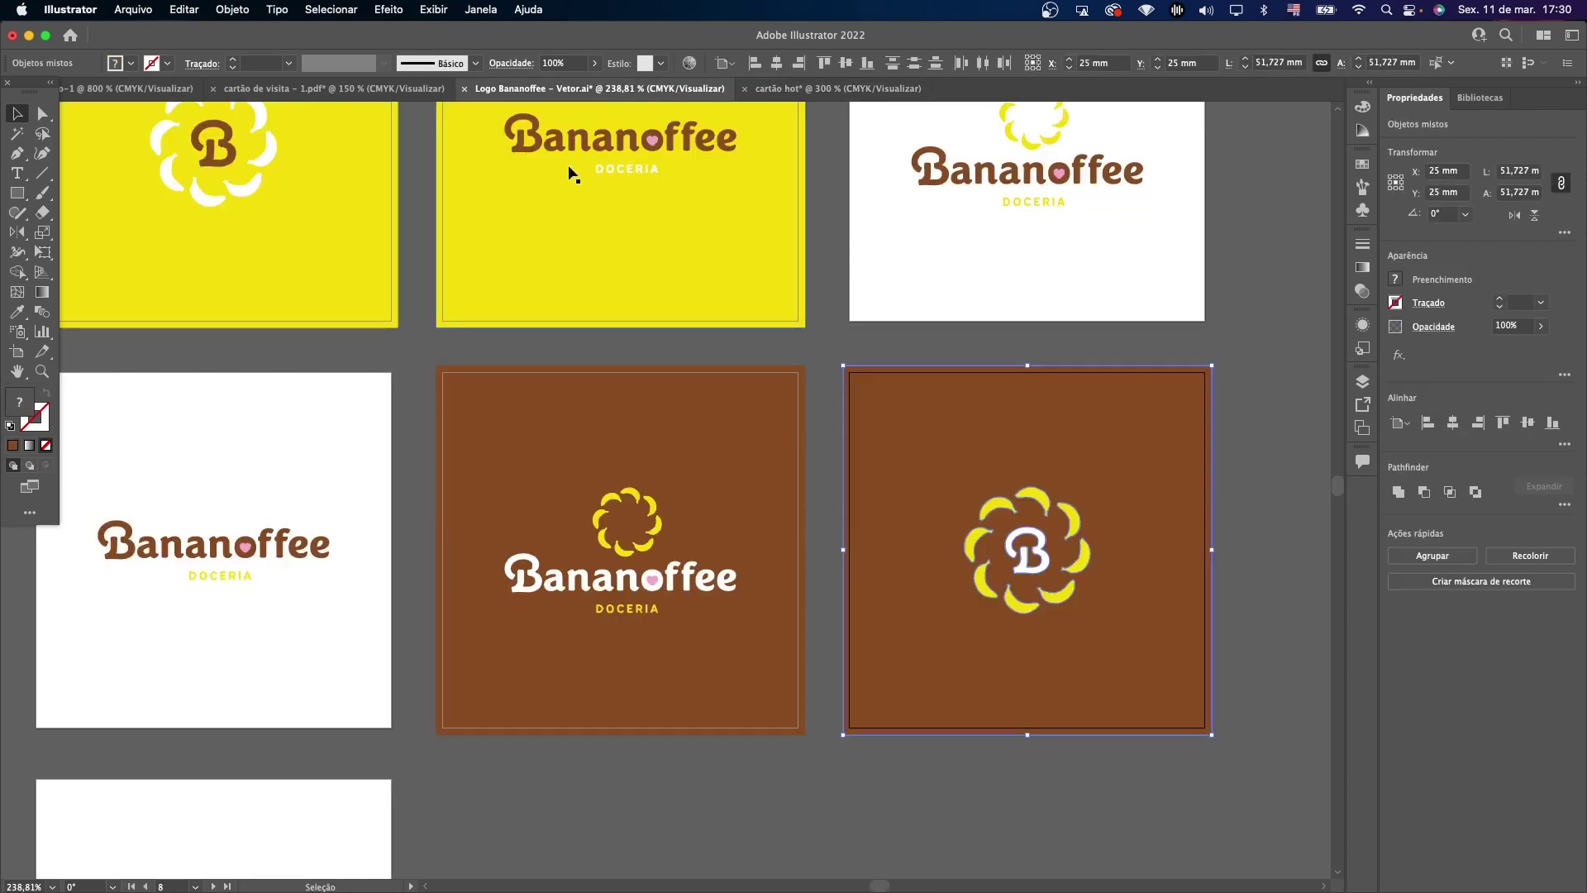
{"action": "left_click", "coordinate": [334, 89]}
{"action": "left_click_drag", "start_coordinate": [775, 457], "coordinate": [233, 613]}
{"action": "key", "text": "super+c"}
{"action": "left_click", "coordinate": [837, 89]}
{"action": "key", "text": "super+v"}
{"action": "left_click_drag", "start_coordinate": [882, 414], "coordinate": [1191, 425]}
{"action": "left_click", "coordinate": [1029, 262]}
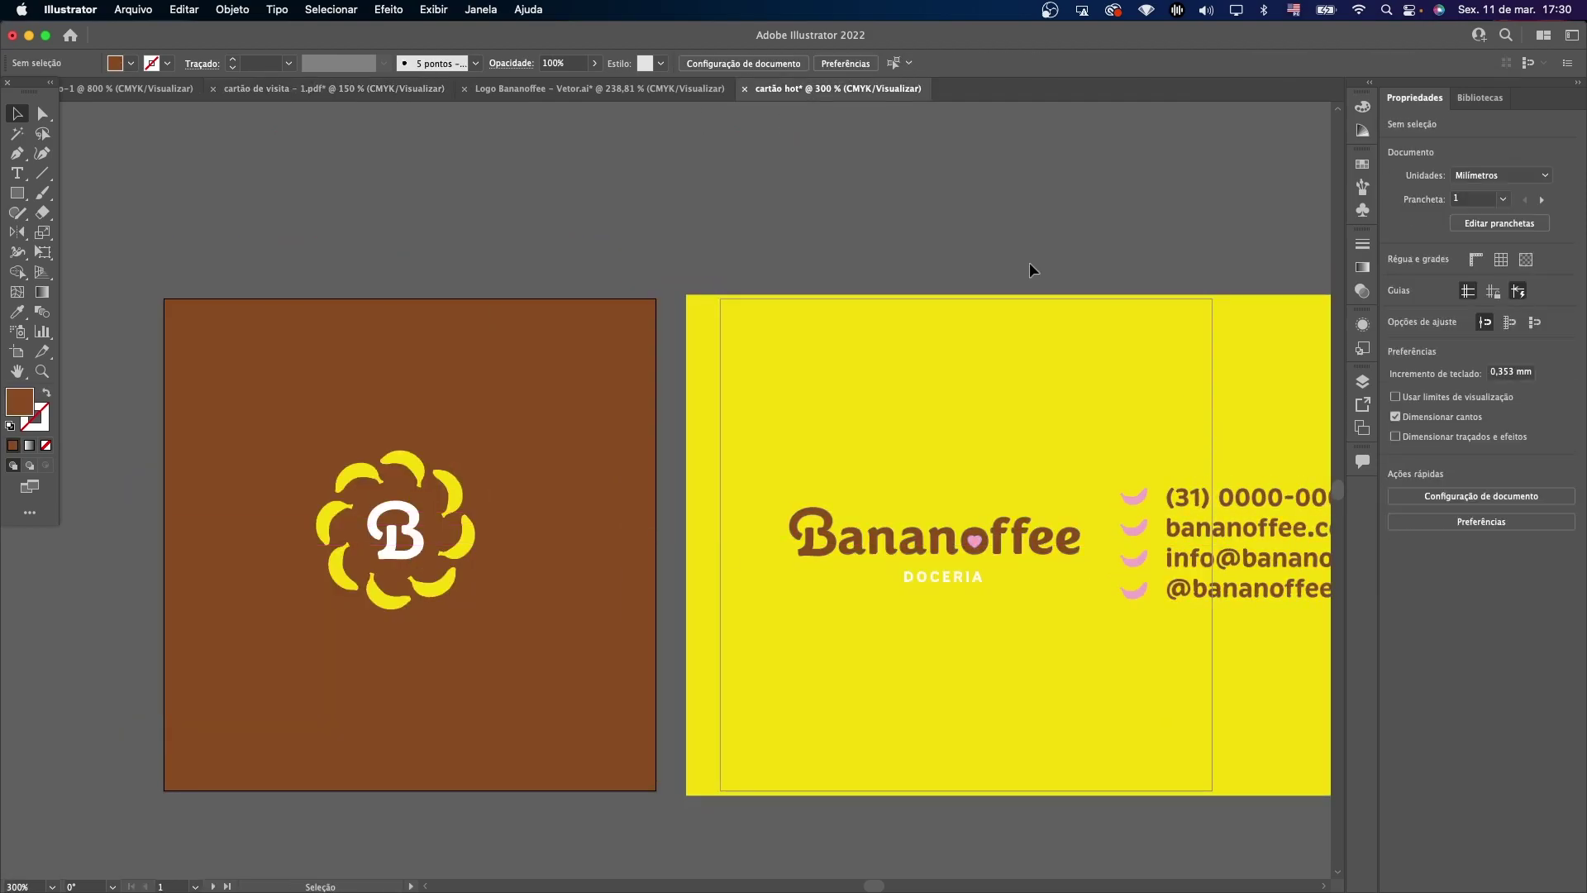
Shrink the yellow background to the 55 mm square artboard and place the contact lines under the wordmark.
{"action": "scroll", "coordinate": [855, 365], "scroll_direction": "right", "scroll_amount": 3}
{"action": "left_click_drag", "start_coordinate": [855, 374], "coordinate": [890, 370]}
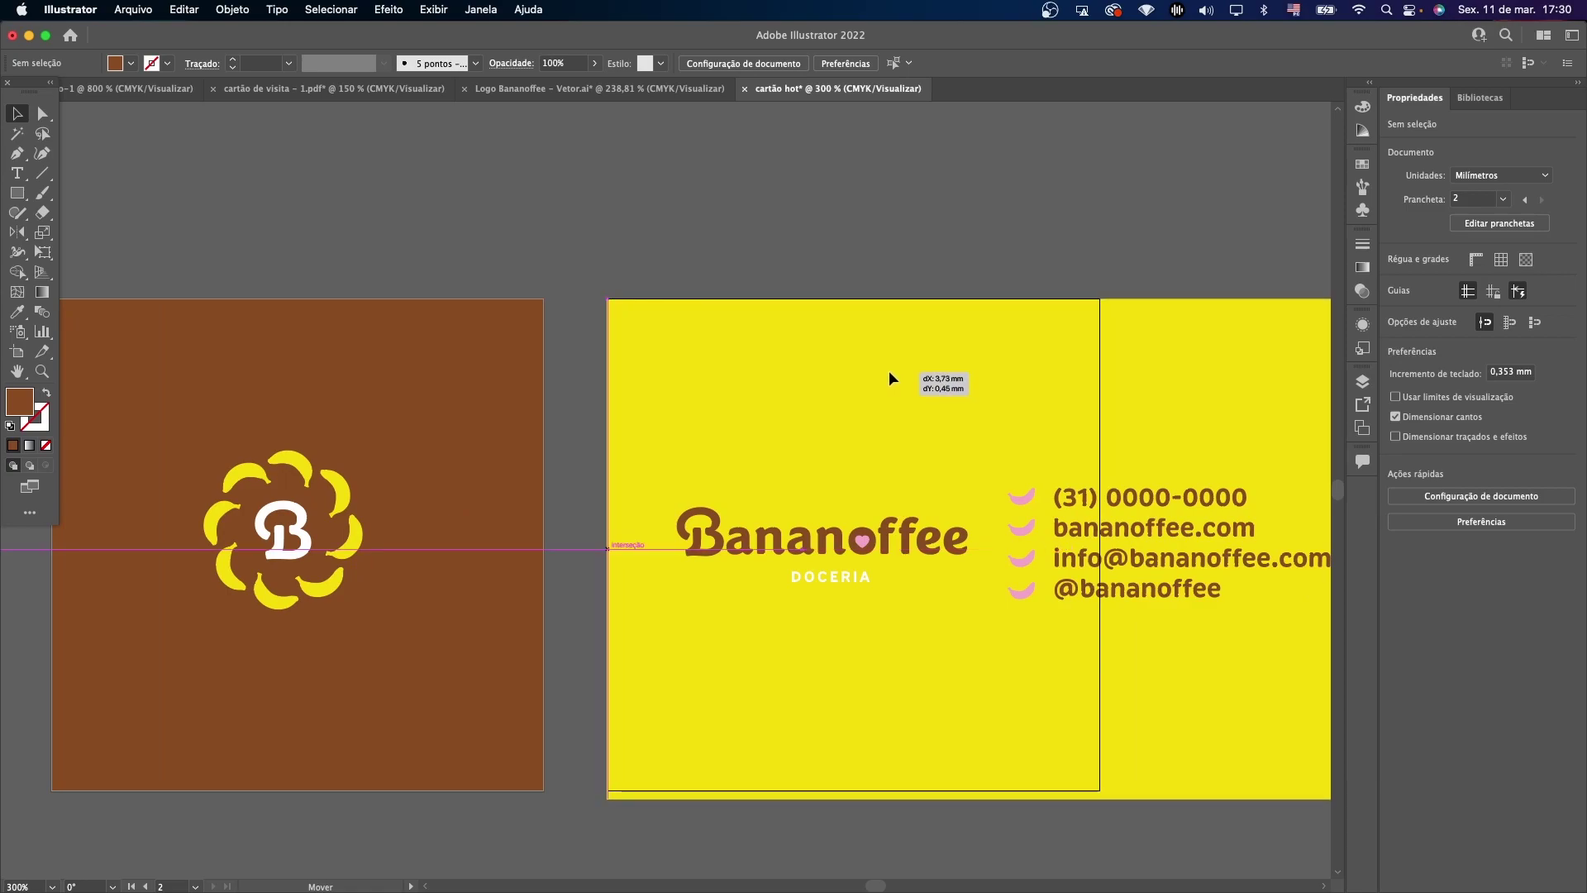
{"action": "left_click", "coordinate": [831, 266]}
{"action": "scroll", "coordinate": [832, 262], "scroll_direction": "right", "scroll_amount": 4}
{"action": "left_click", "coordinate": [1059, 436]}
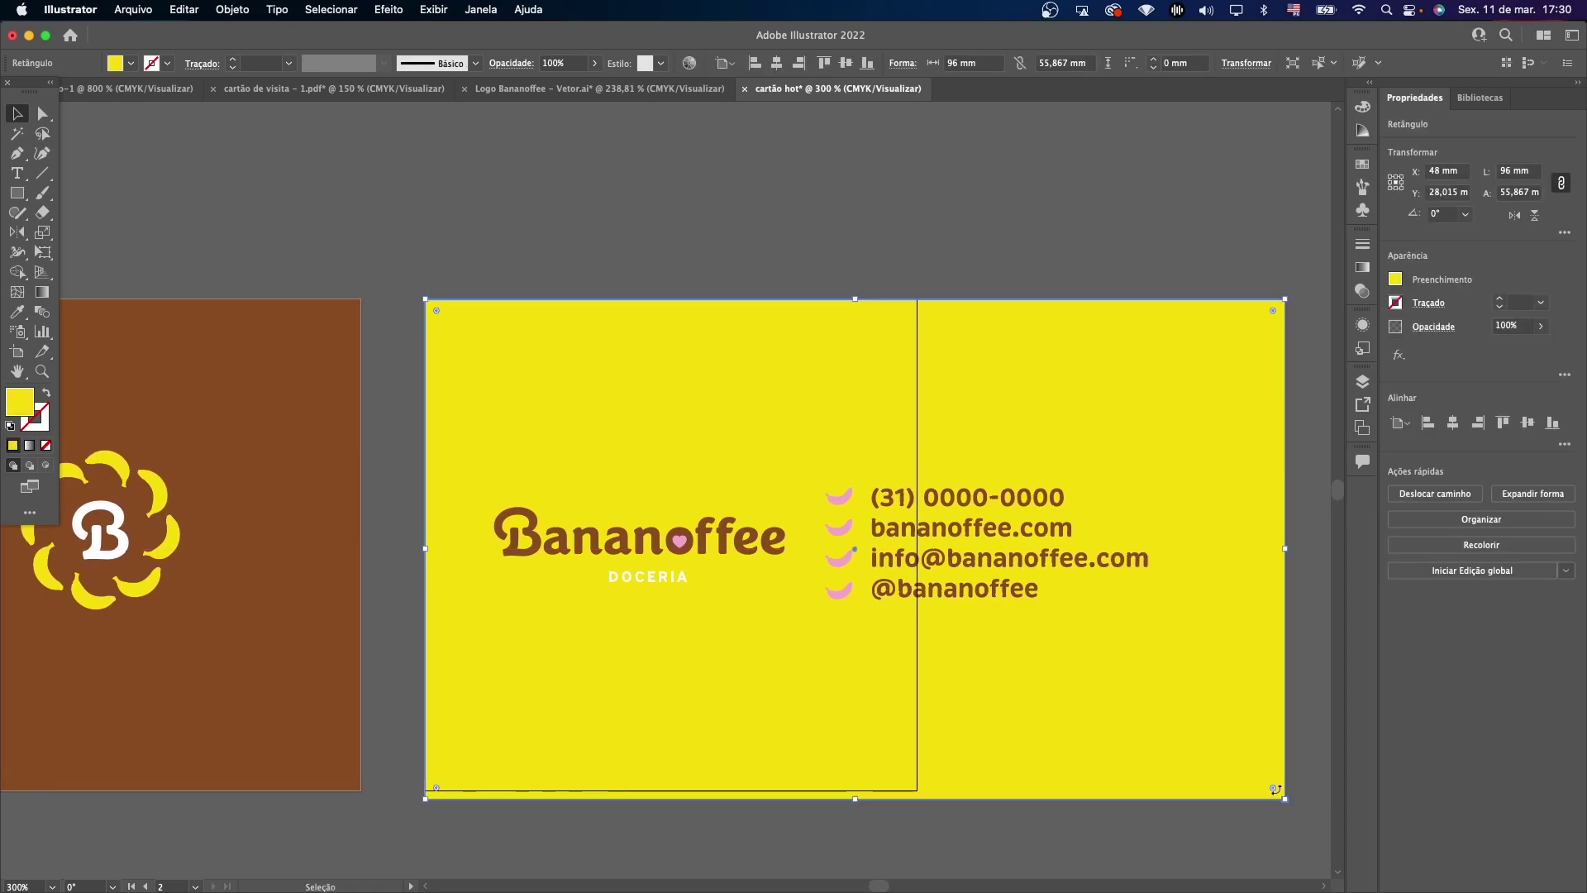
{"action": "left_click_drag", "start_coordinate": [1285, 800], "coordinate": [918, 788]}
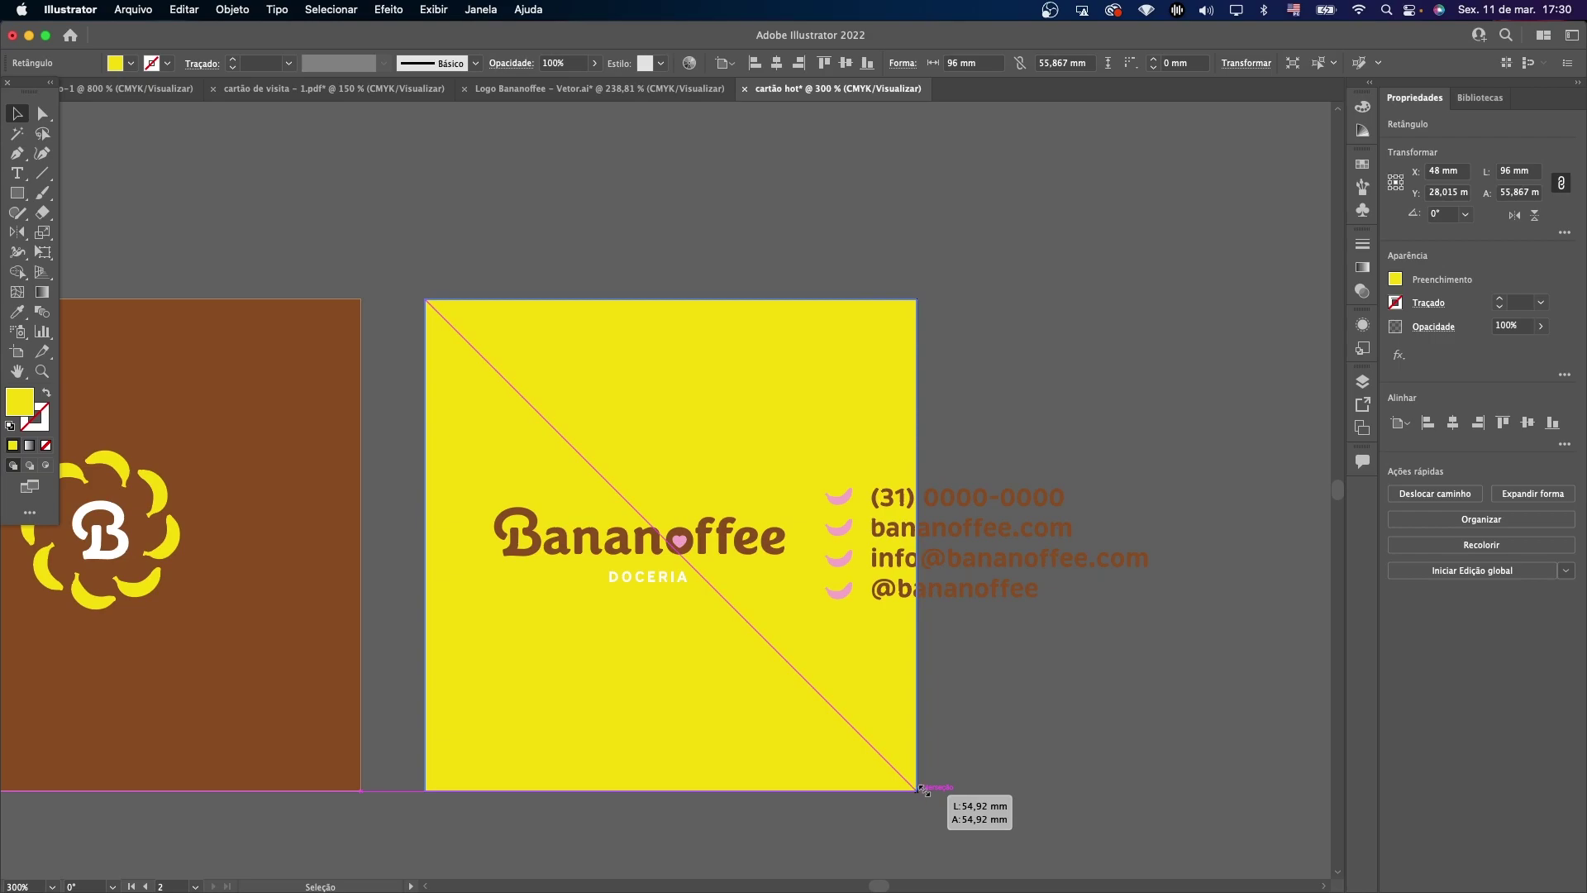
{"action": "left_click_drag", "start_coordinate": [917, 791], "coordinate": [917, 791]}
{"action": "left_click", "coordinate": [658, 578]}
{"action": "left_click_drag", "start_coordinate": [674, 545], "coordinate": [728, 516]}
{"action": "left_click_drag", "start_coordinate": [972, 594], "coordinate": [702, 658]}
{"action": "left_click", "coordinate": [940, 638]}
Enlarge the banana symbol and centre it horizontally and vertically on the brown card.
{"action": "scroll", "coordinate": [940, 639], "scroll_direction": "left", "scroll_amount": 5}
{"action": "left_click", "coordinate": [335, 589]}
{"action": "left_click_drag", "start_coordinate": [300, 609], "coordinate": [306, 666]}
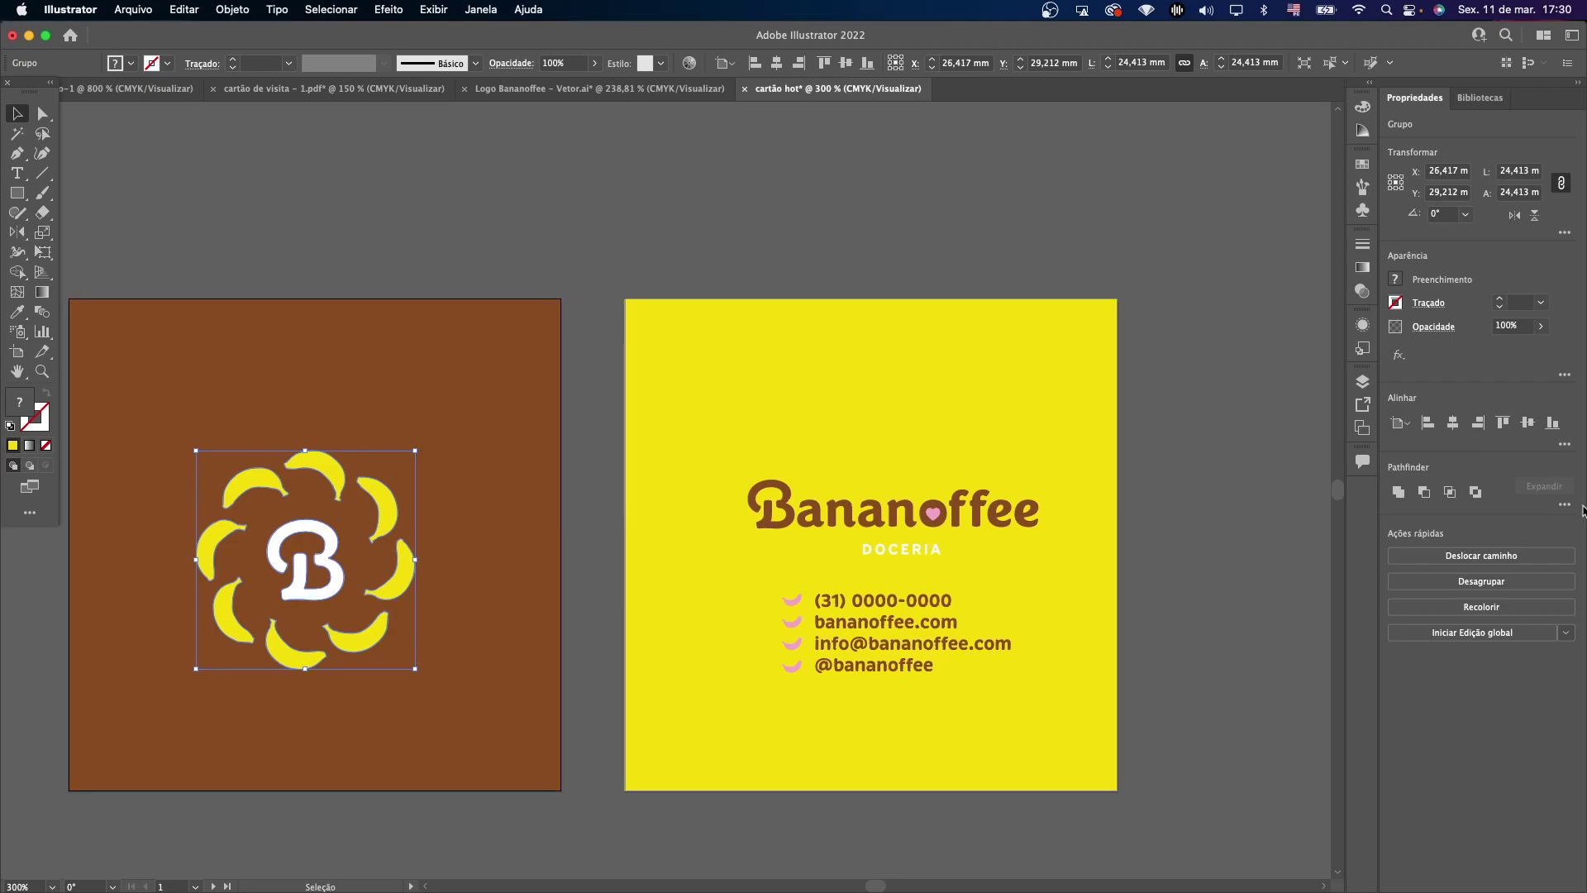
{"action": "left_click", "coordinate": [1453, 423]}
{"action": "left_click", "coordinate": [1528, 423]}
{"action": "left_click", "coordinate": [767, 207]}
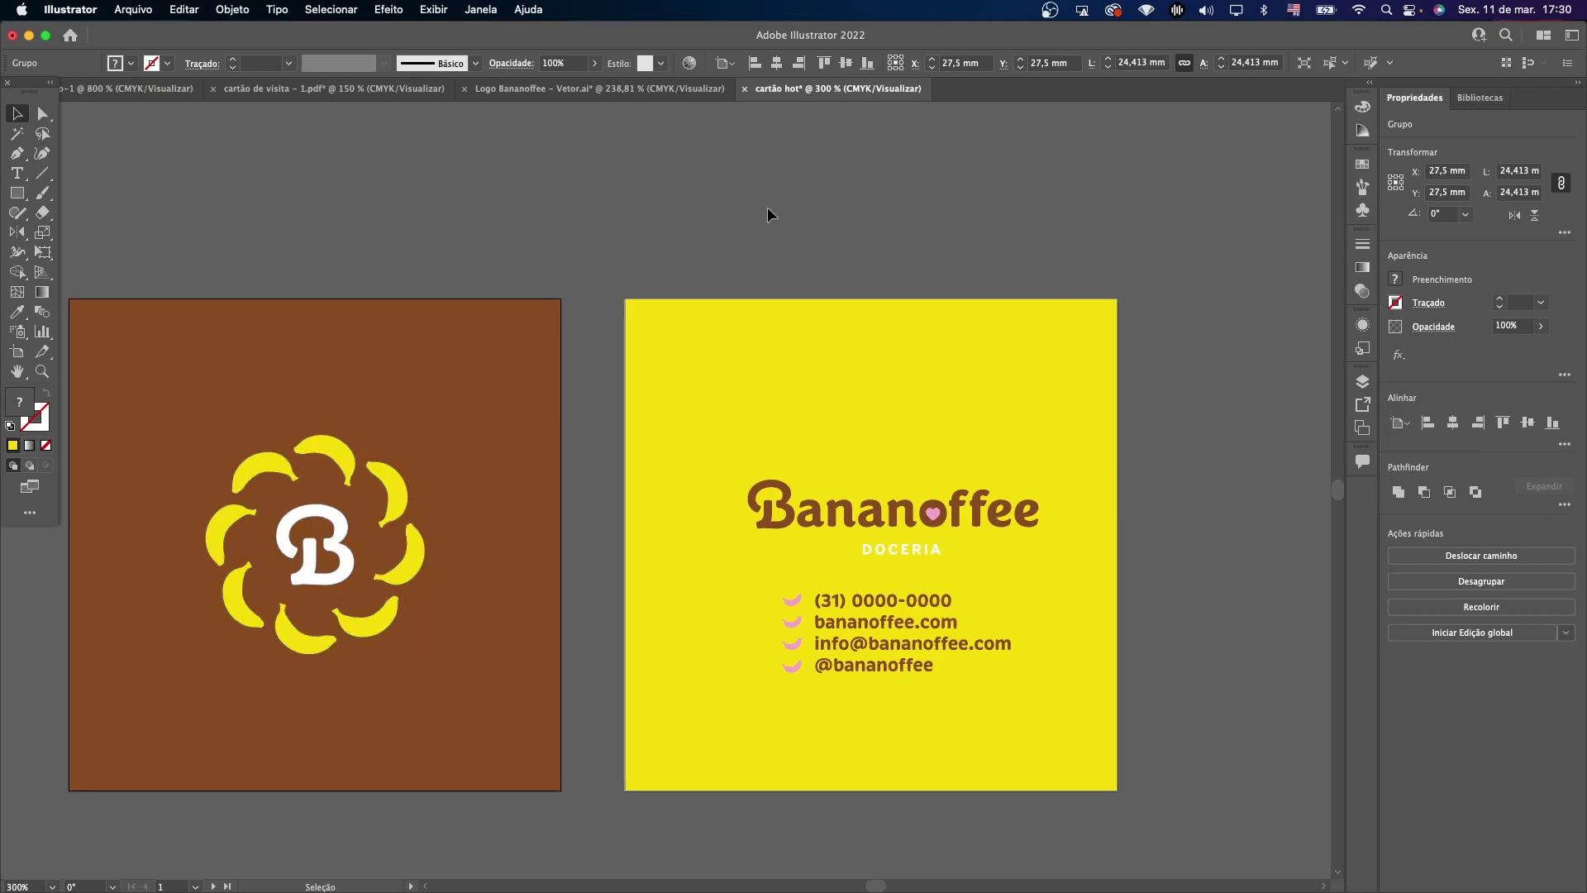
{"action": "scroll", "coordinate": [768, 206], "scroll_direction": "left", "scroll_amount": 2}
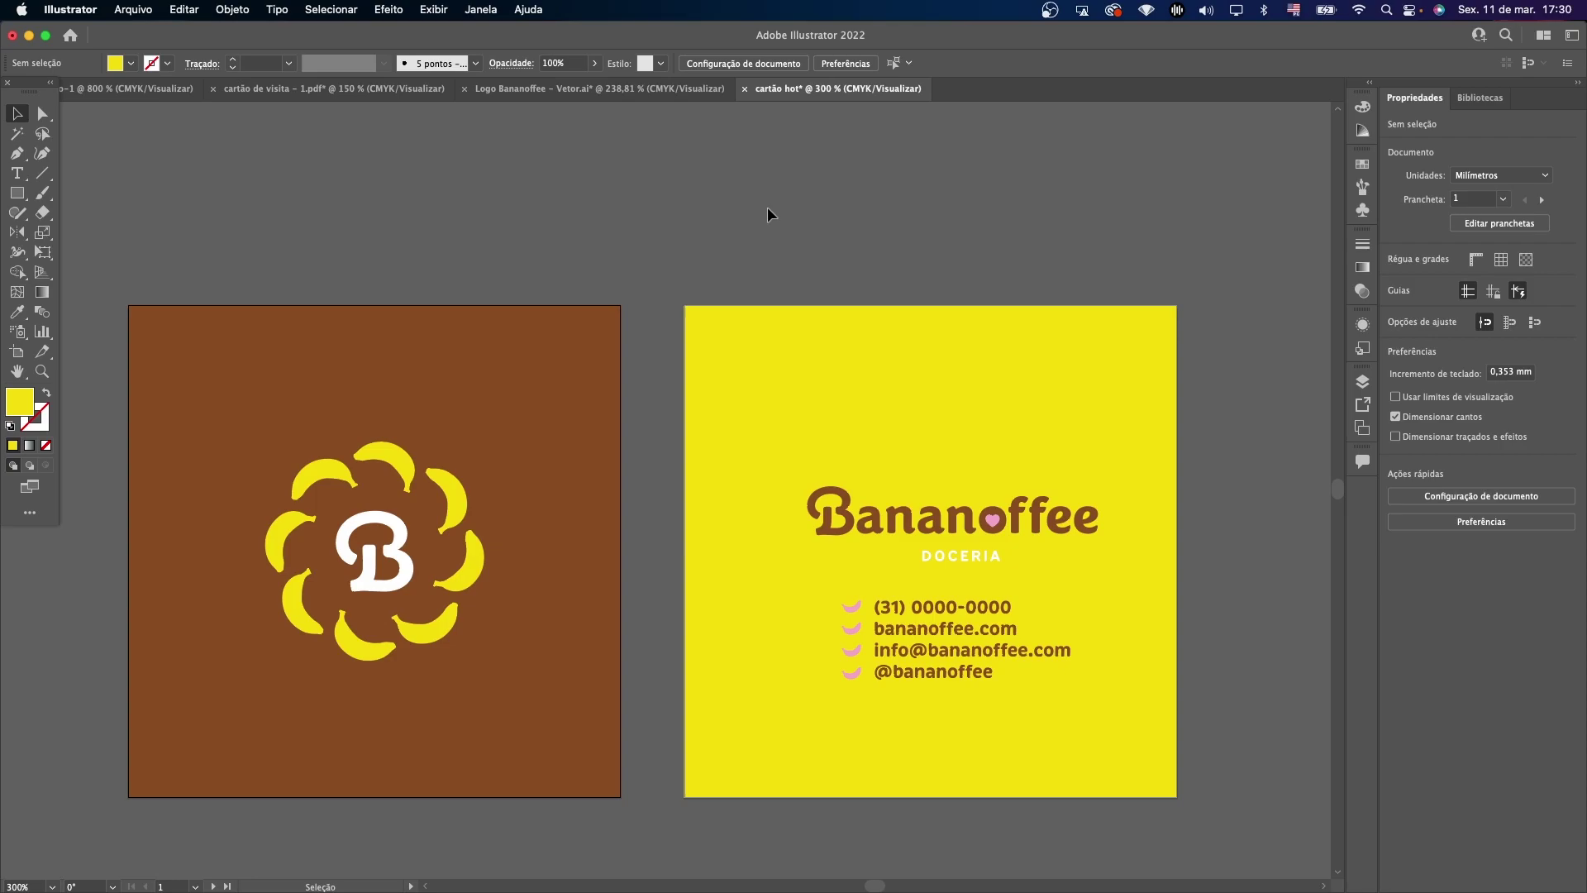
Duplicate the banana symbol and give the copy a black fill and a 16 pt black stroke.
{"action": "left_click", "coordinate": [363, 456]}
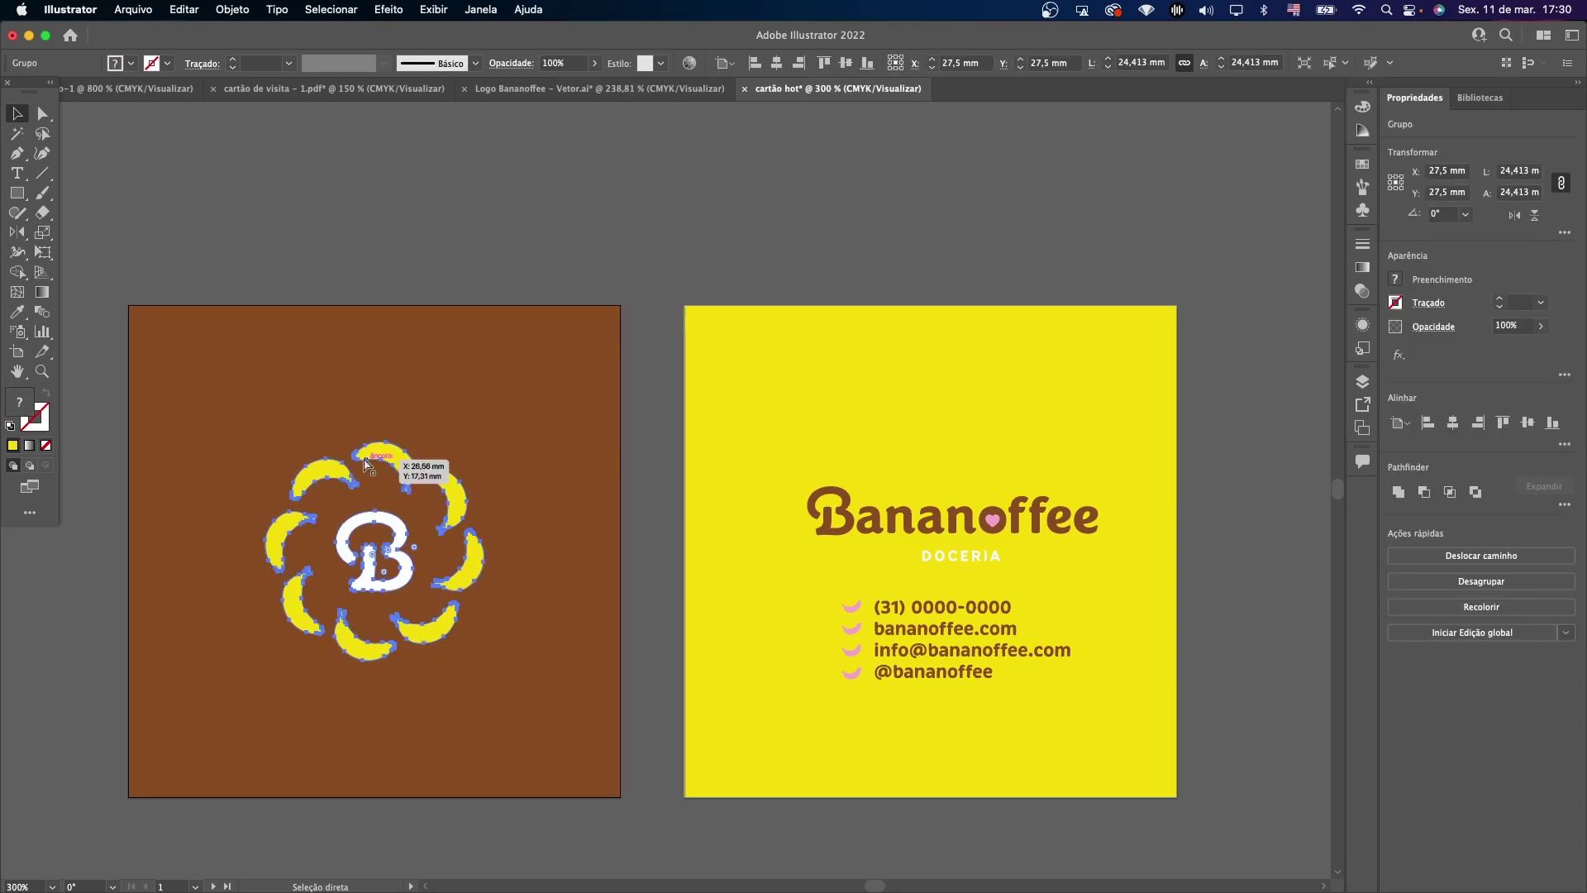
{"action": "left_click_drag", "start_coordinate": [366, 527], "coordinate": [573, 223]}
{"action": "scroll", "coordinate": [524, 145], "scroll_direction": "up", "scroll_amount": 2}
{"action": "left_click", "coordinate": [114, 64]}
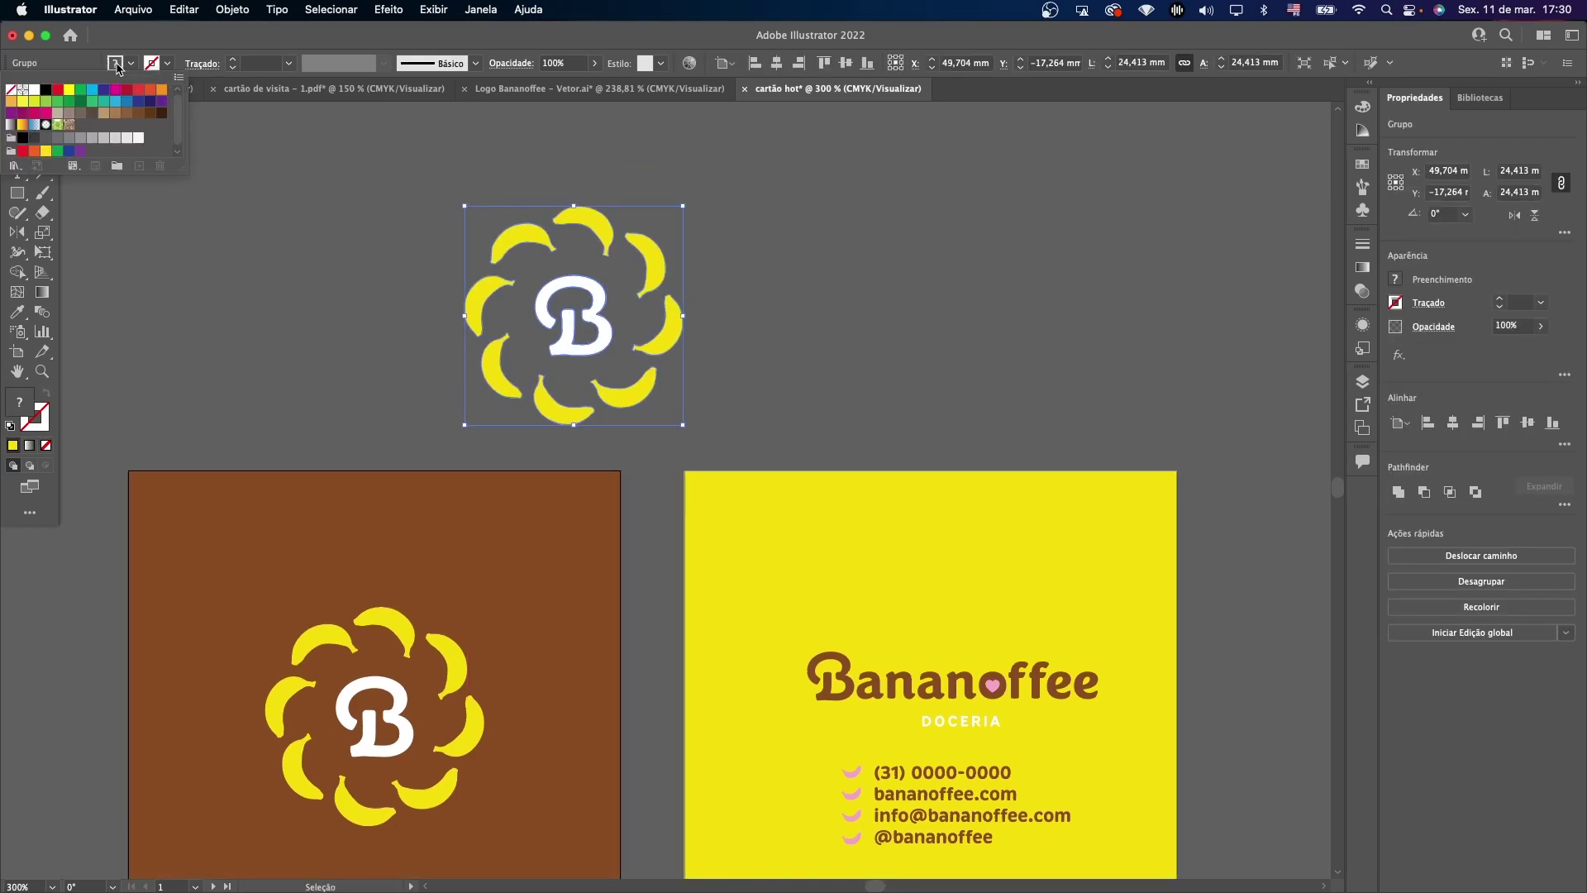
{"action": "left_click", "coordinate": [46, 90]}
{"action": "left_click", "coordinate": [115, 64]}
{"action": "left_click", "coordinate": [115, 64]}
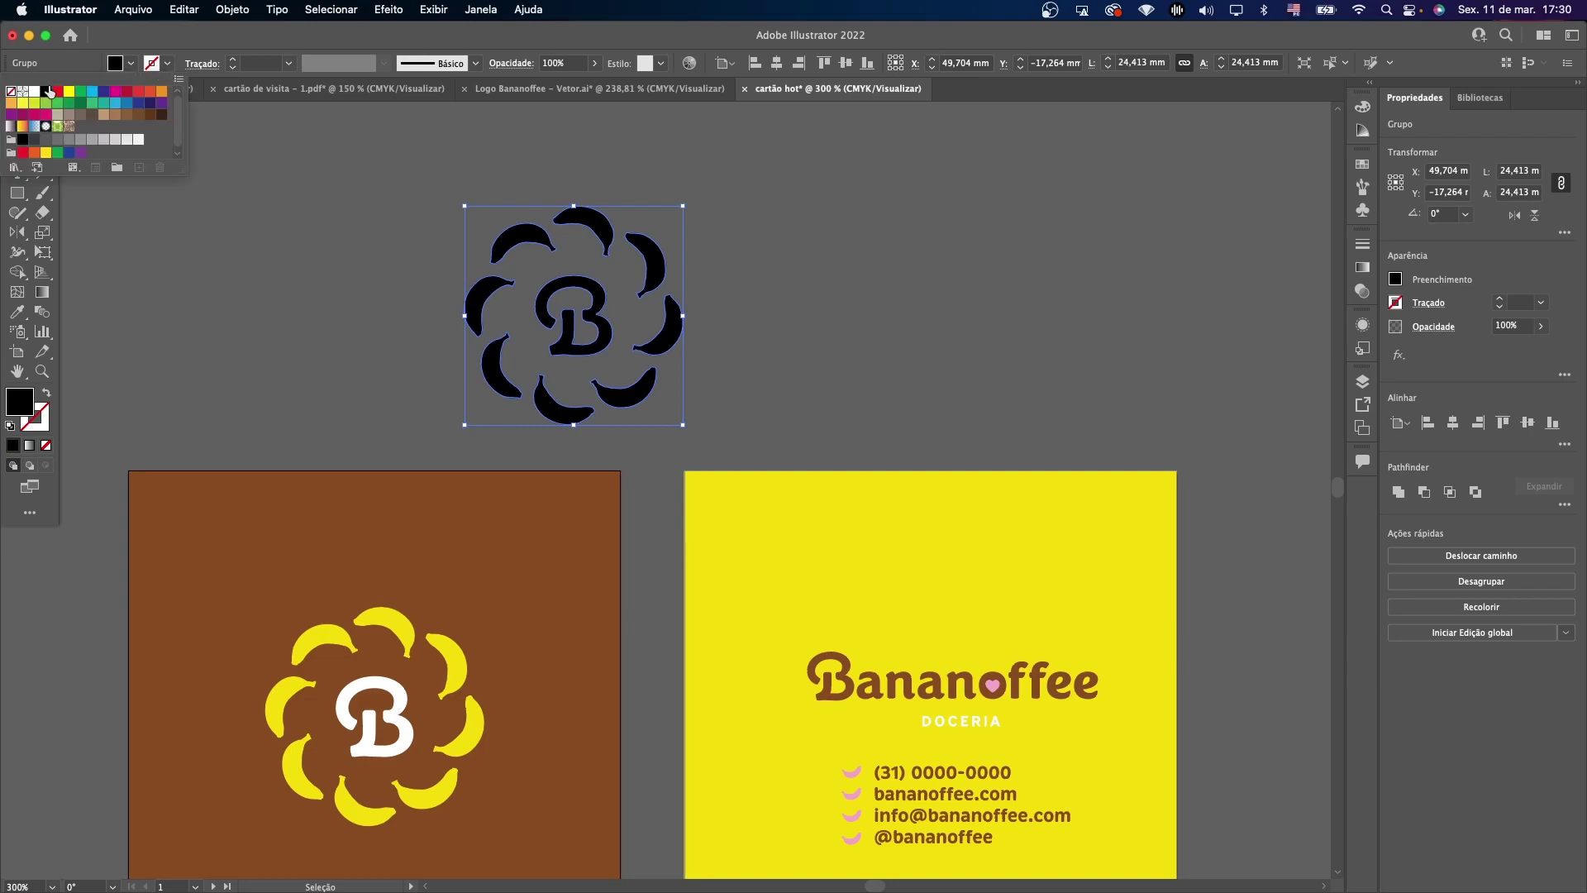
{"action": "left_click", "coordinate": [47, 90]}
{"action": "left_click", "coordinate": [232, 60]}
{"action": "left_click", "coordinate": [232, 60]}
{"action": "left_click", "coordinate": [232, 59]}
{"action": "left_click", "coordinate": [233, 59]}
{"action": "left_click", "coordinate": [233, 59]}
{"action": "left_click", "coordinate": [233, 60]}
{"action": "left_click", "coordinate": [233, 59]}
{"action": "left_click", "coordinate": [233, 60]}
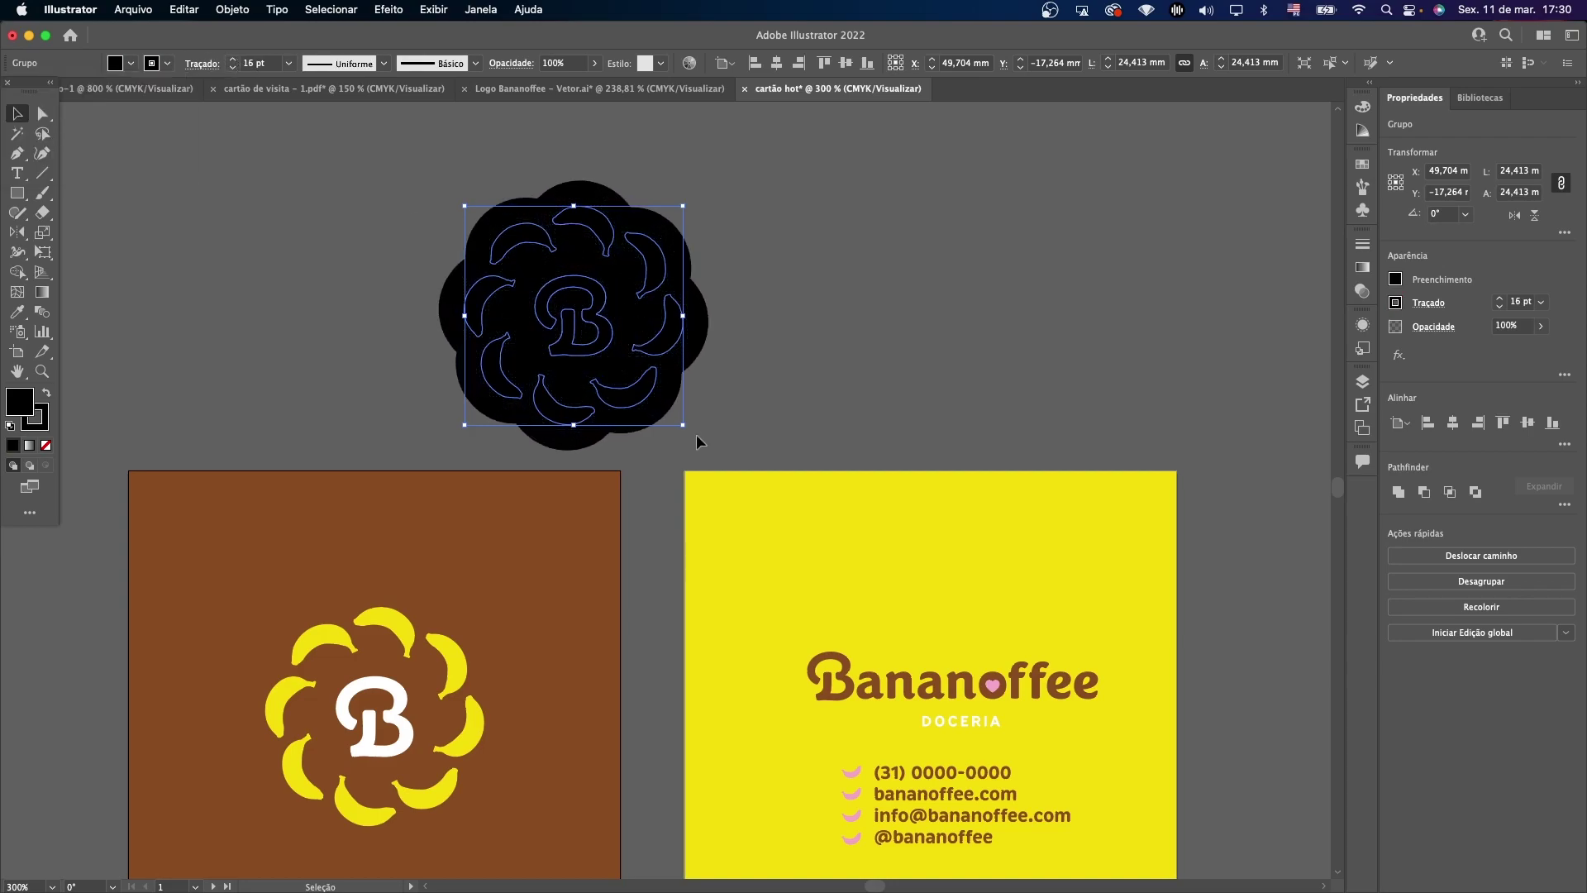
{"action": "left_click_drag", "start_coordinate": [574, 314], "coordinate": [486, 263]}
Expand the black copy's fill and stroke, unite it into one flower shape, and move it over the brown card.
{"action": "left_click_drag", "start_coordinate": [661, 222], "coordinate": [413, 334]}
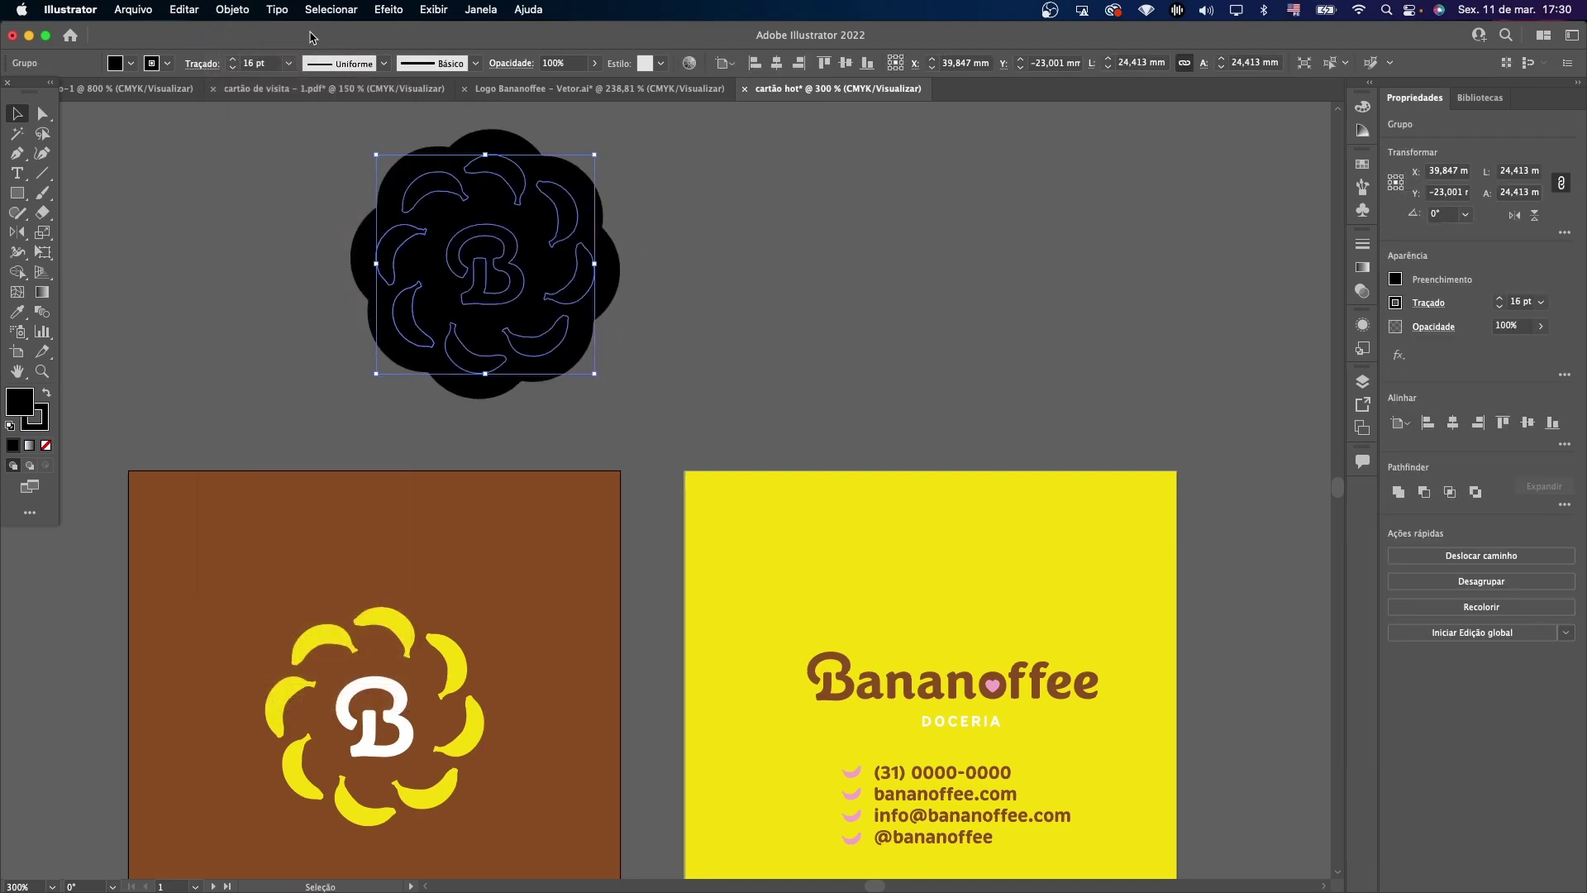
{"action": "left_click", "coordinate": [229, 6]}
{"action": "left_click", "coordinate": [271, 219]}
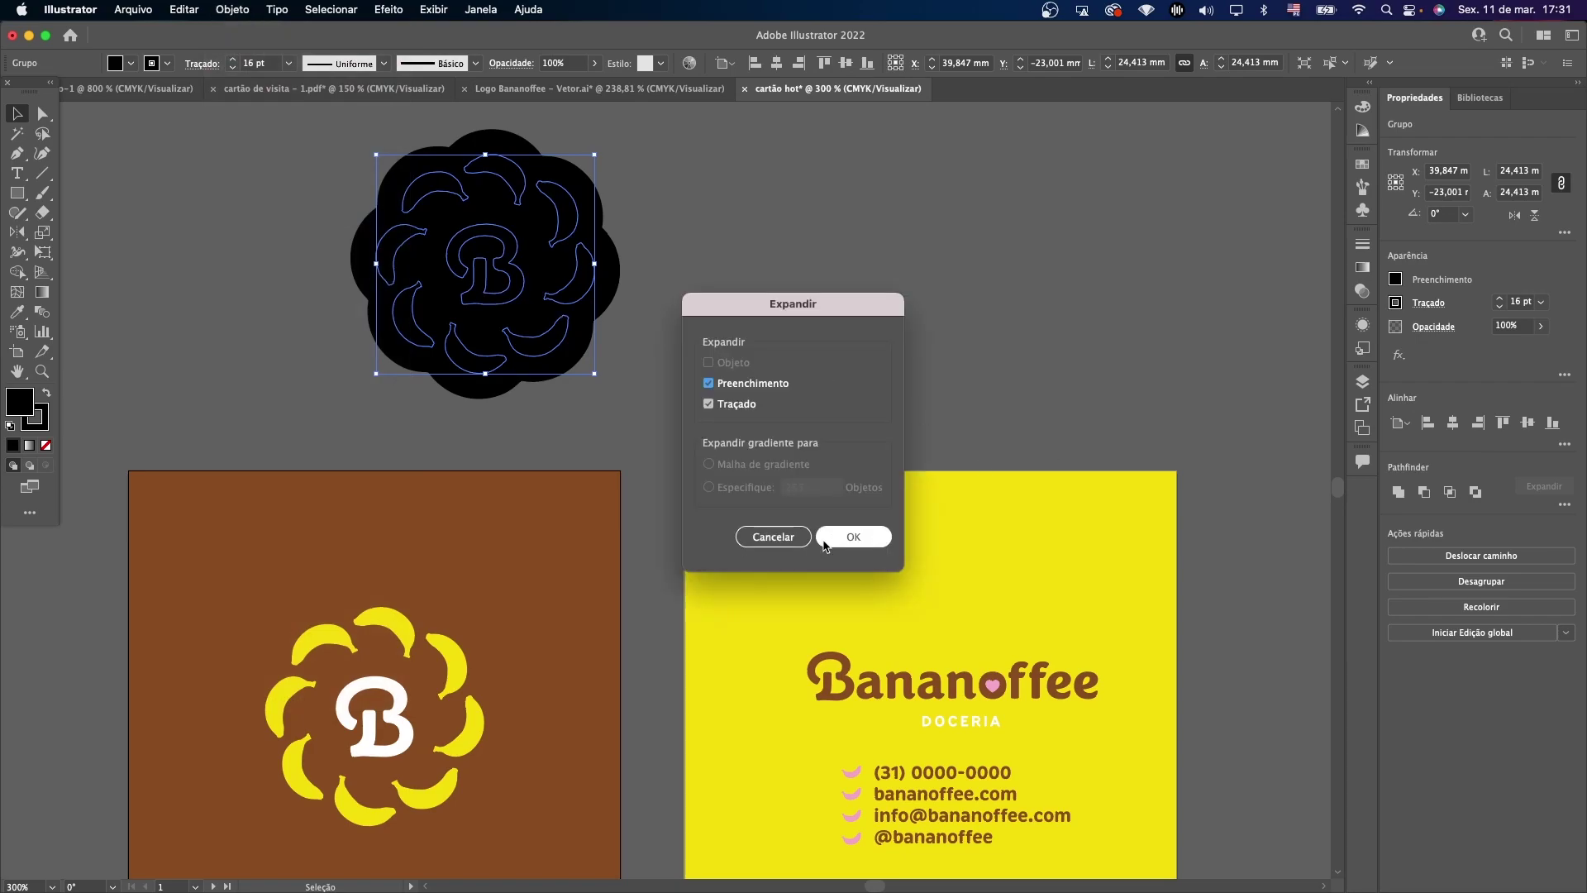
{"action": "left_click", "coordinate": [854, 540]}
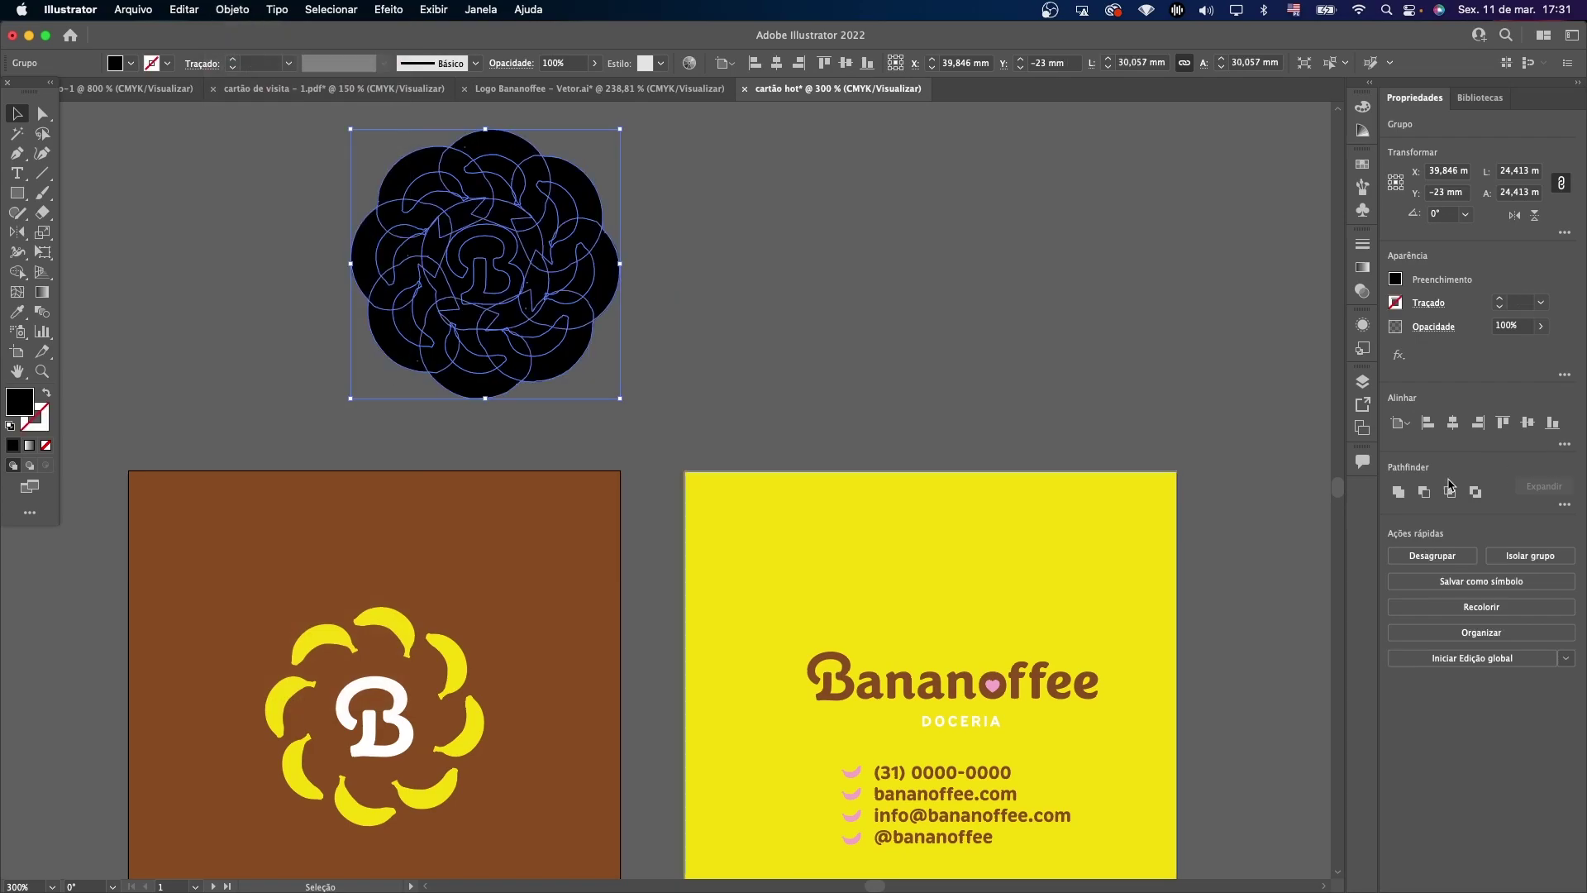
{"action": "left_click", "coordinate": [1399, 494]}
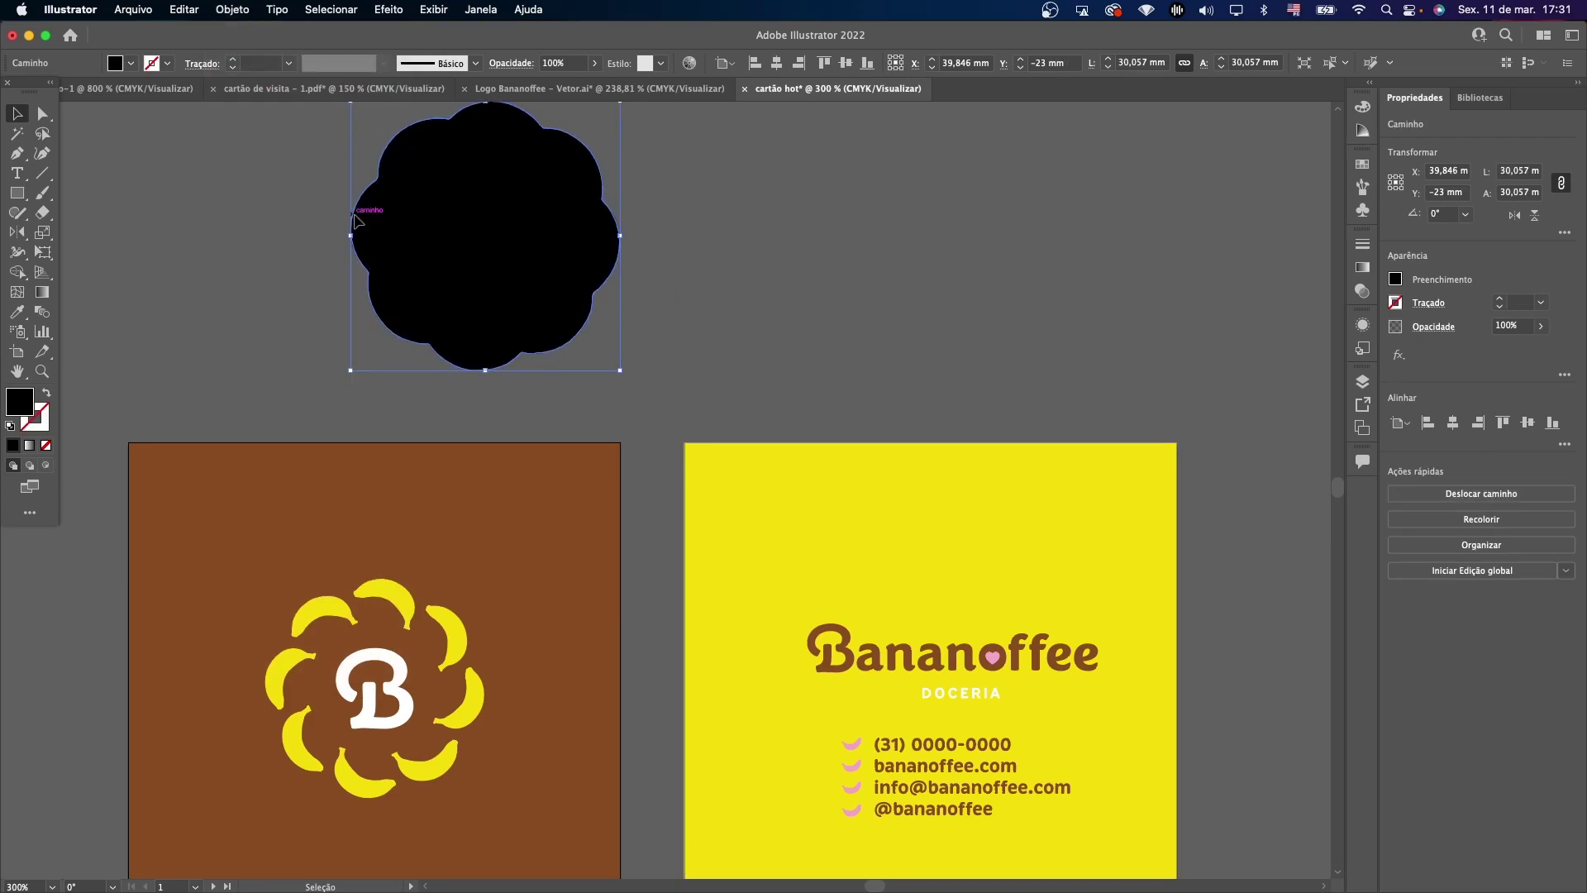
{"action": "scroll", "coordinate": [475, 256], "scroll_direction": "down", "scroll_amount": 3}
{"action": "left_click_drag", "start_coordinate": [476, 253], "coordinate": [423, 562]}
{"action": "scroll", "coordinate": [1188, 296], "scroll_direction": "down", "scroll_amount": 2}
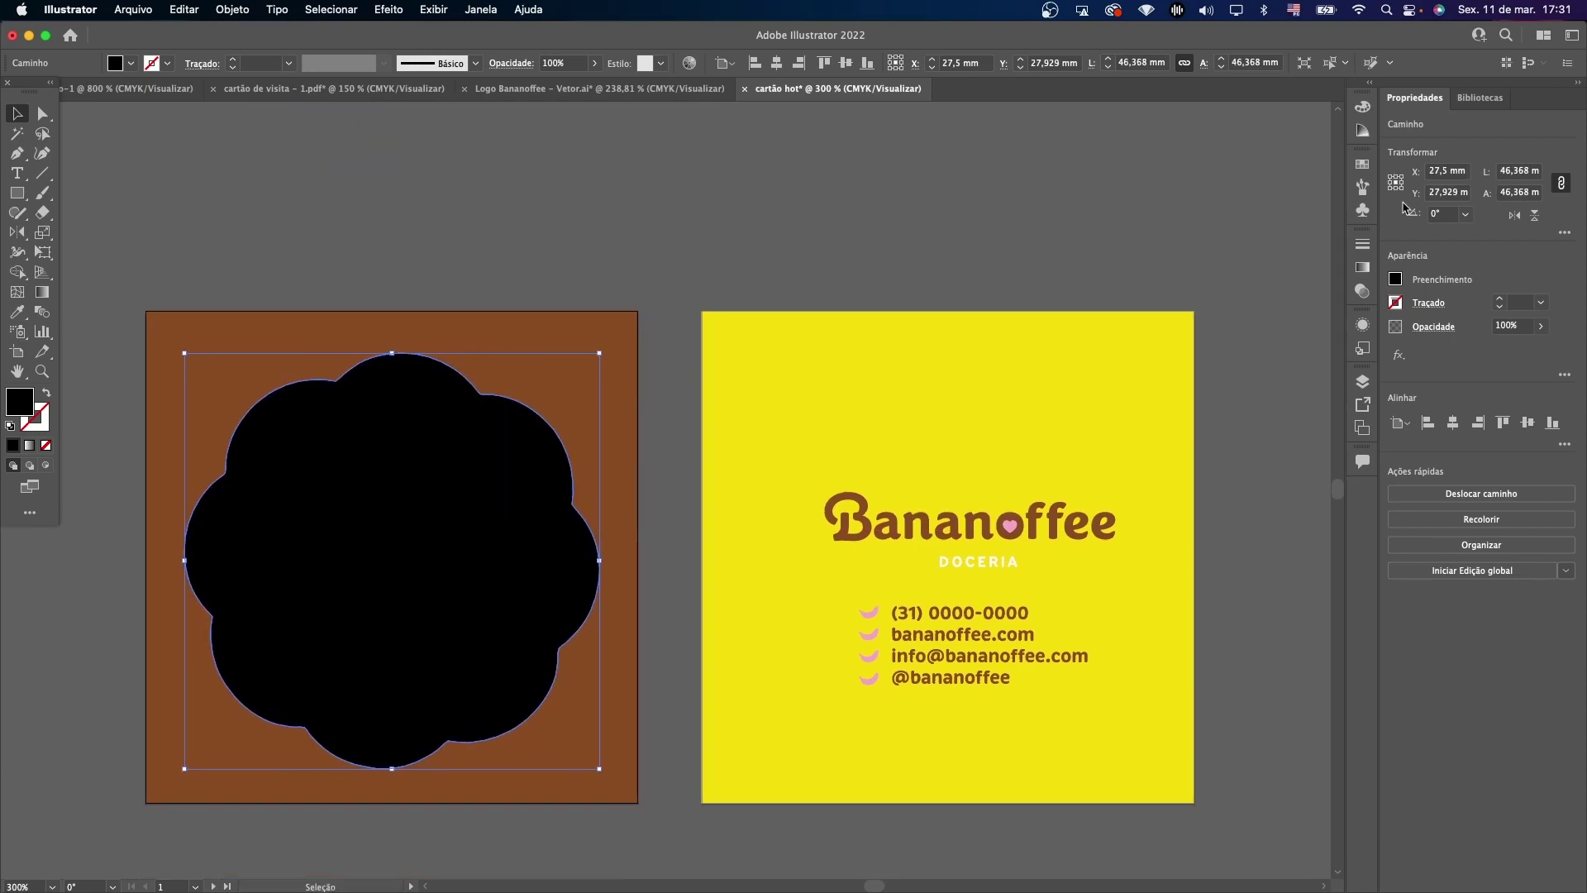
Size the flower to 50 mm, centre it, and make it no fill with a white 0.25 pt stroke.
{"action": "type", "text": "50"}
{"action": "key", "text": "Tab"}
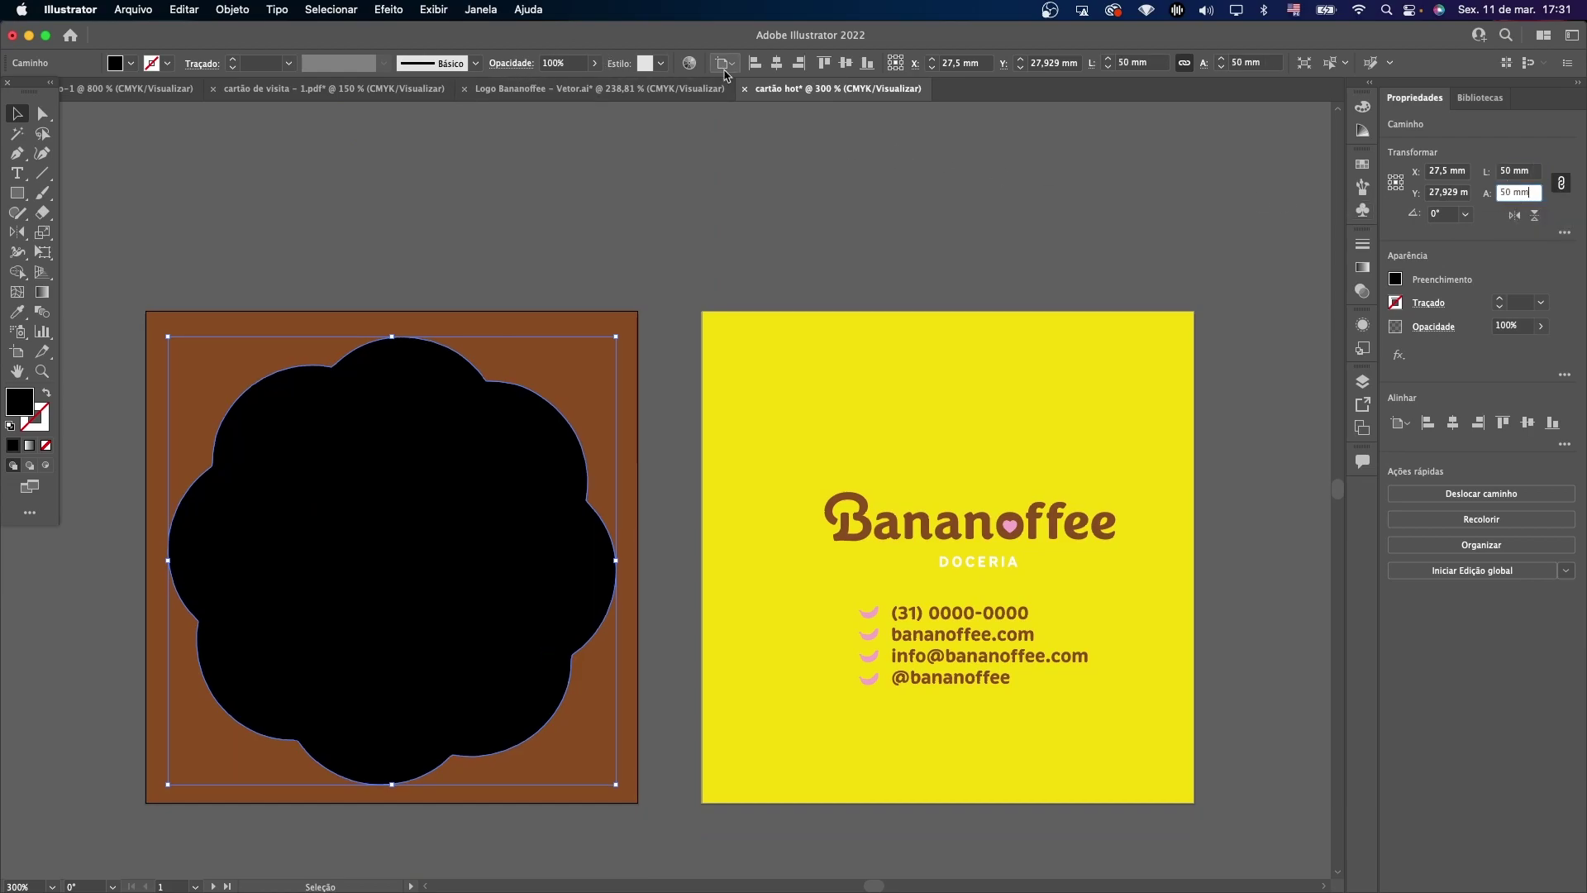
{"action": "left_click", "coordinate": [845, 63]}
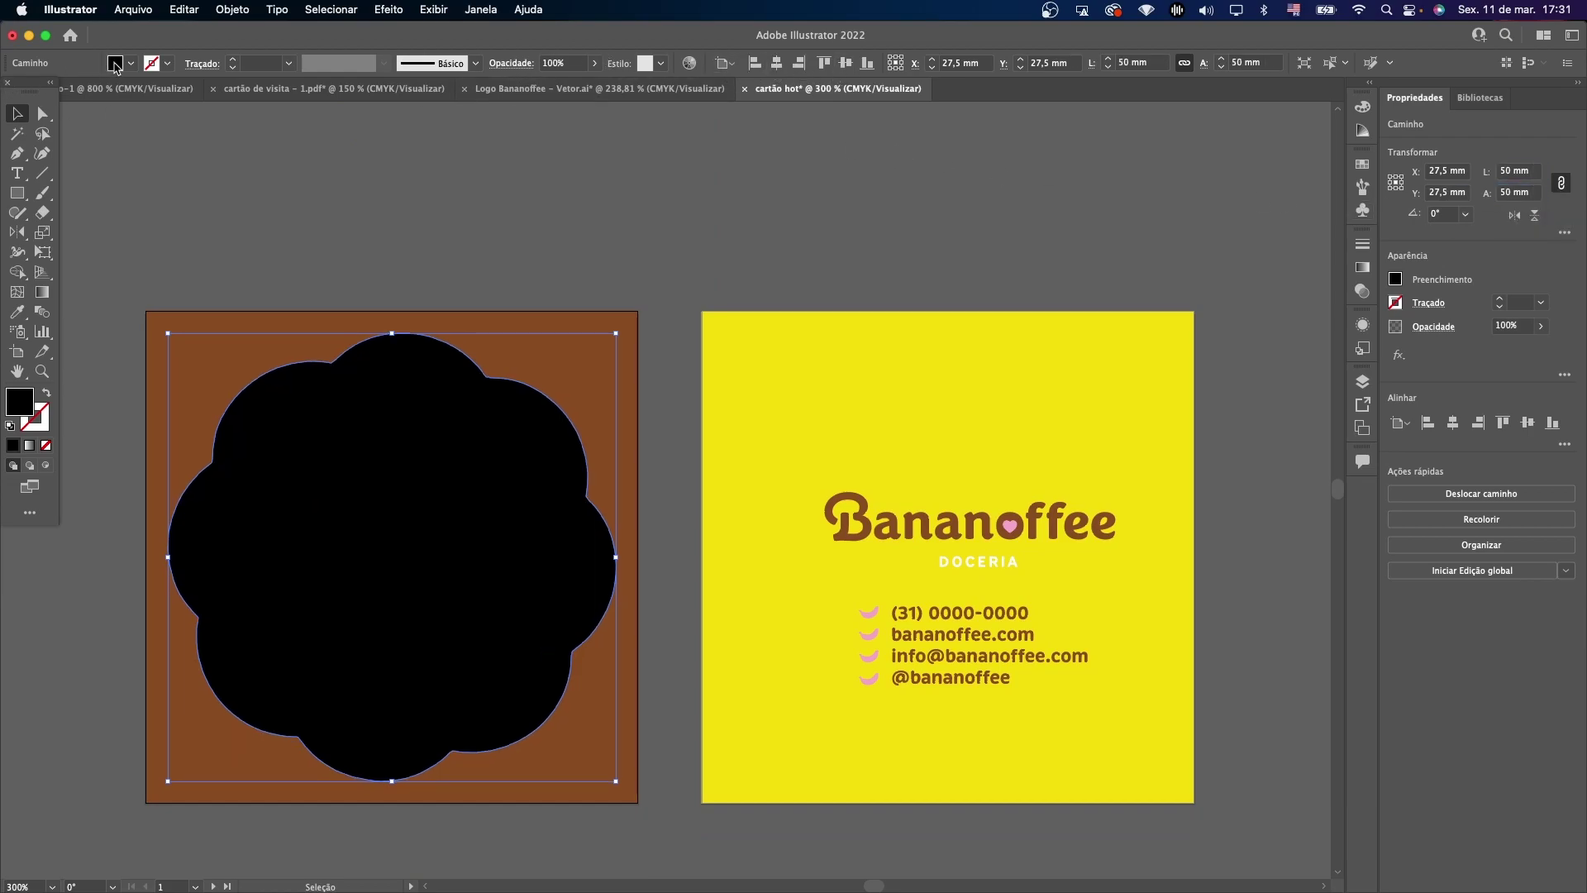
{"action": "left_click", "coordinate": [115, 63]}
{"action": "left_click", "coordinate": [9, 90]}
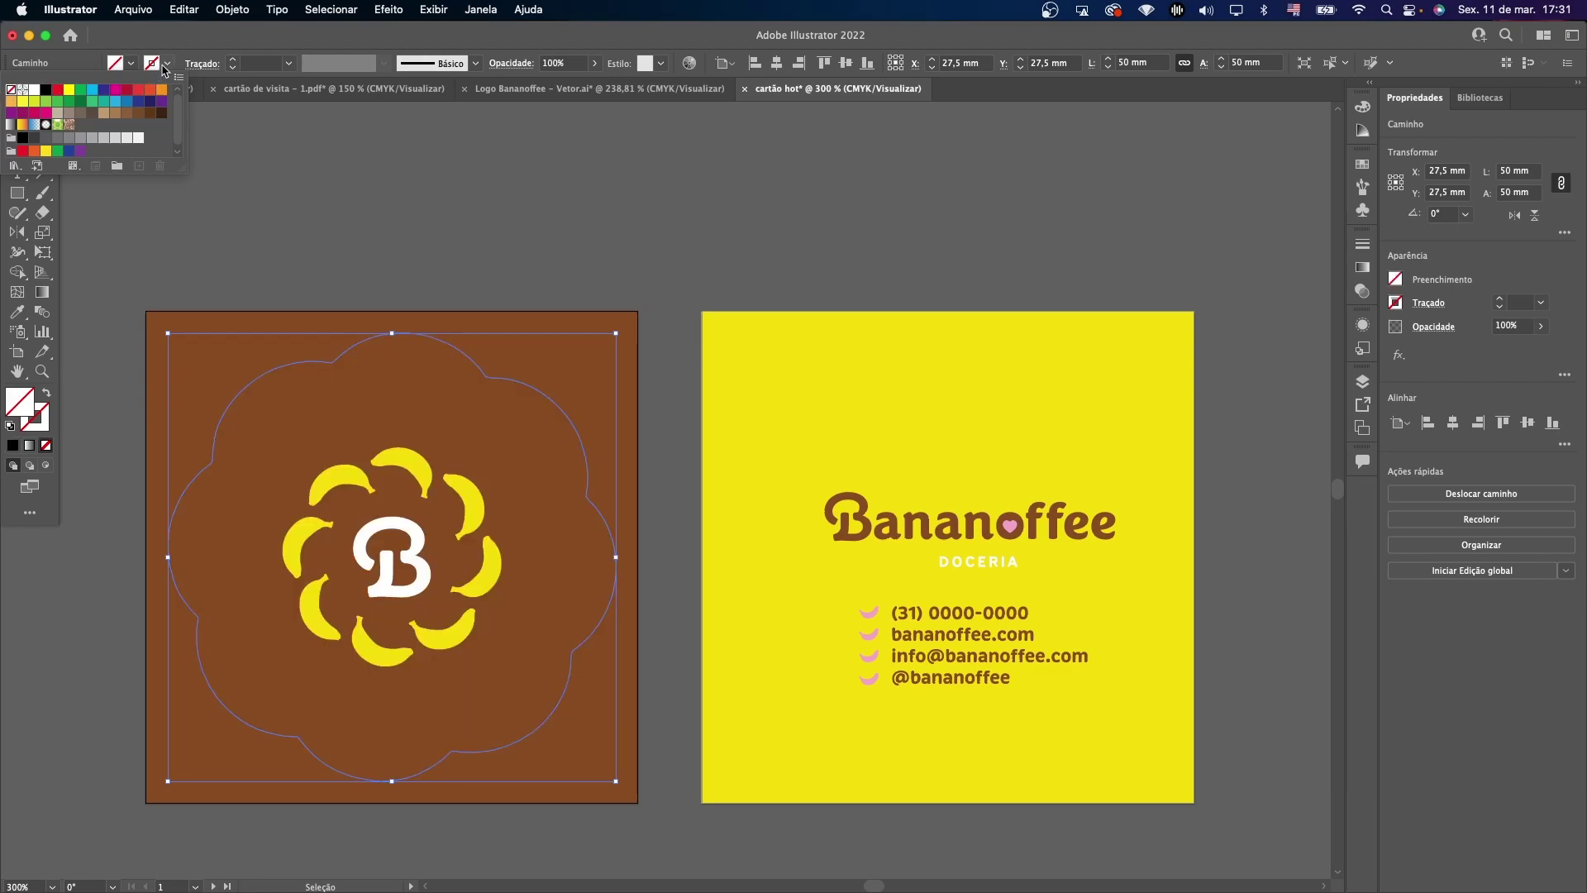
{"action": "left_click", "coordinate": [166, 64]}
{"action": "left_click", "coordinate": [165, 65]}
{"action": "left_click", "coordinate": [35, 91]}
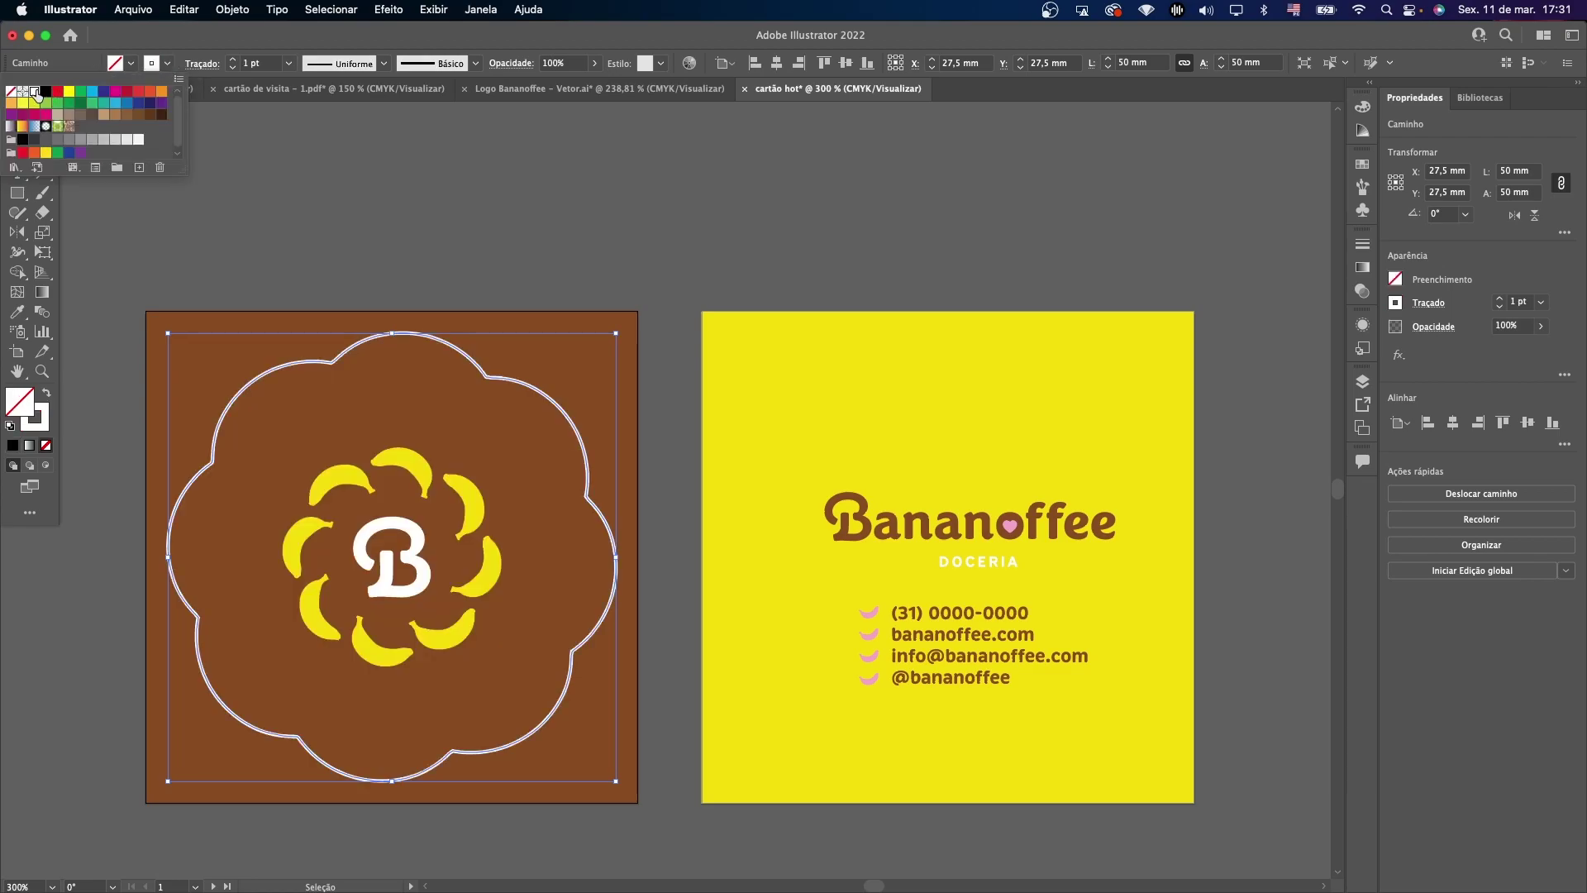
{"action": "left_click", "coordinate": [233, 68]}
{"action": "left_click", "coordinate": [234, 68]}
{"action": "left_click", "coordinate": [233, 67]}
{"action": "left_click", "coordinate": [233, 67]}
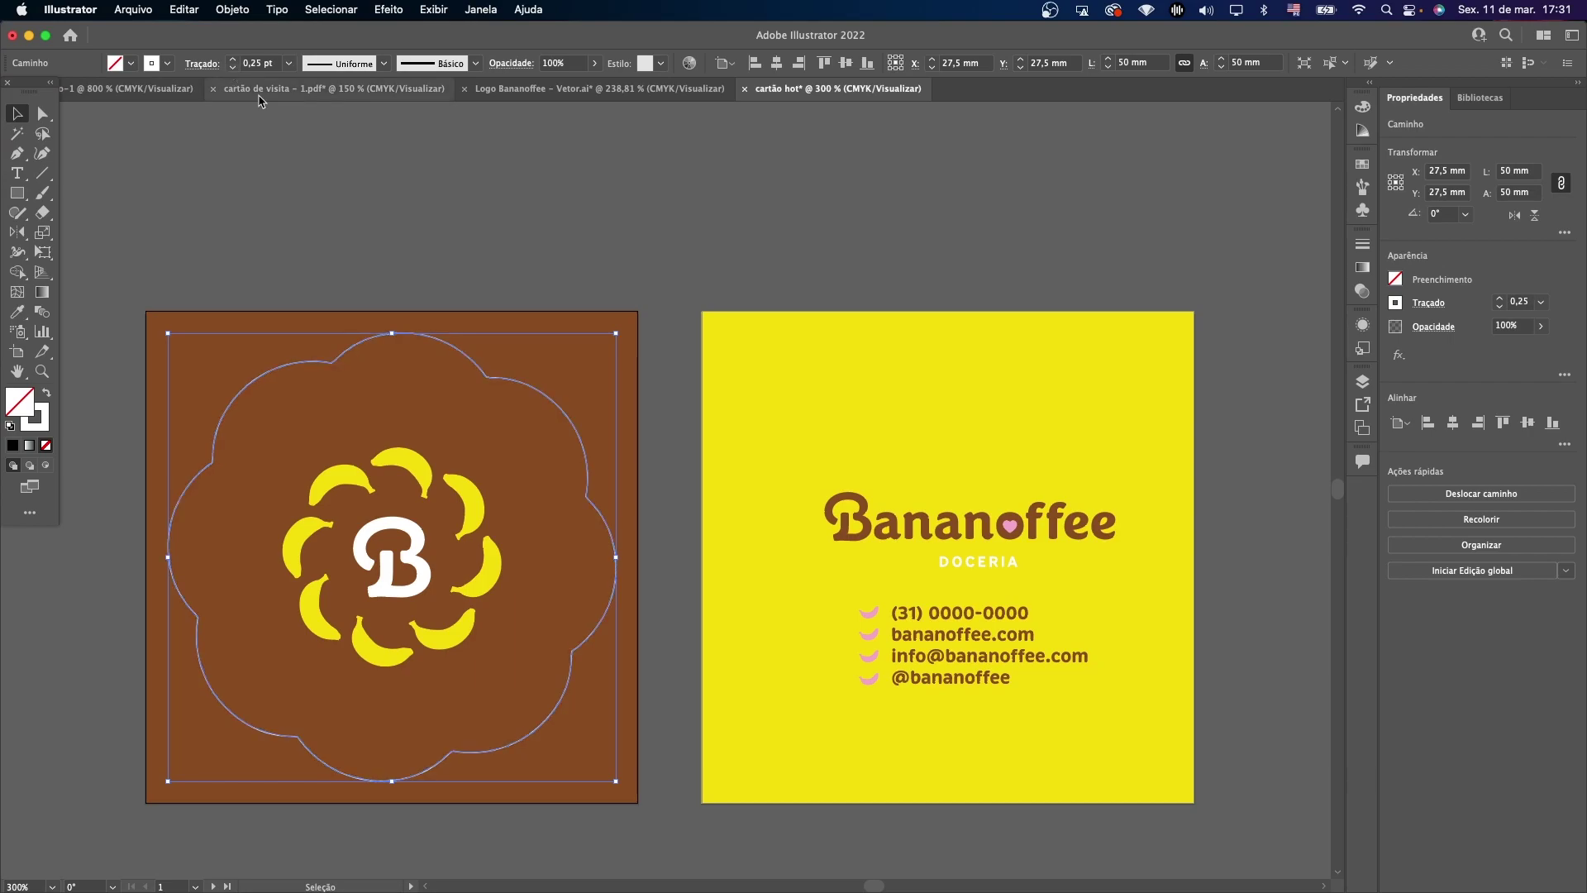
{"action": "left_click", "coordinate": [419, 226]}
Enlarge the banana logo group to about 30 mm and centre it vertically on the brown card.
{"action": "scroll", "coordinate": [419, 223], "scroll_direction": "down", "scroll_amount": 3}
{"action": "left_click", "coordinate": [394, 428]}
{"action": "left_click_drag", "start_coordinate": [392, 346], "coordinate": [394, 293]}
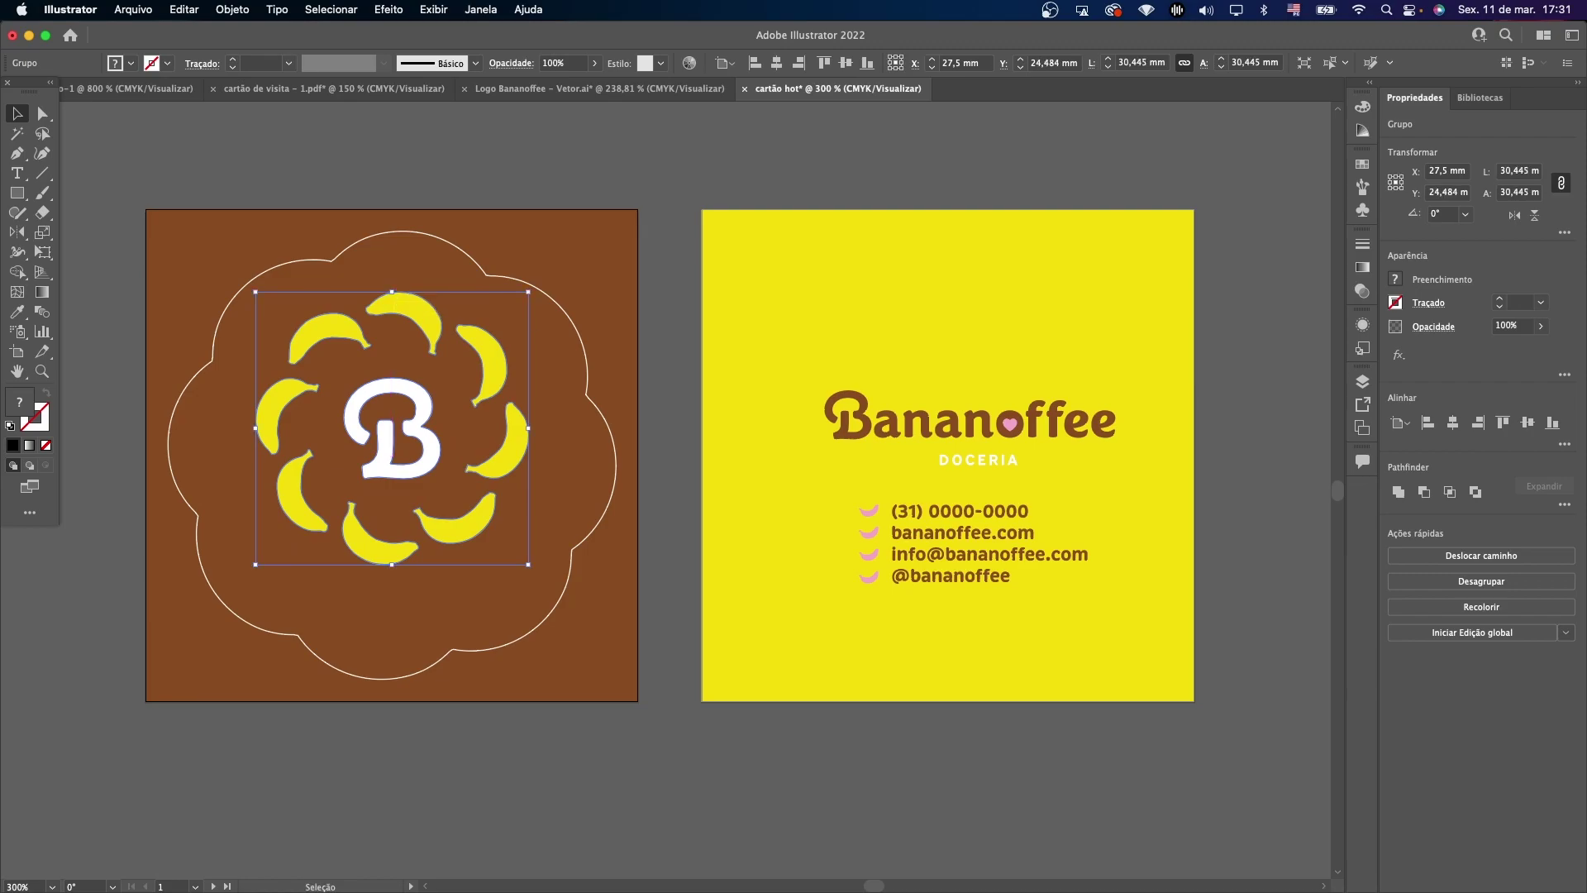
{"action": "left_click", "coordinate": [1528, 423]}
Copy the white flower outline and Paste in Place onto the yellow card.
{"action": "left_click", "coordinate": [797, 238]}
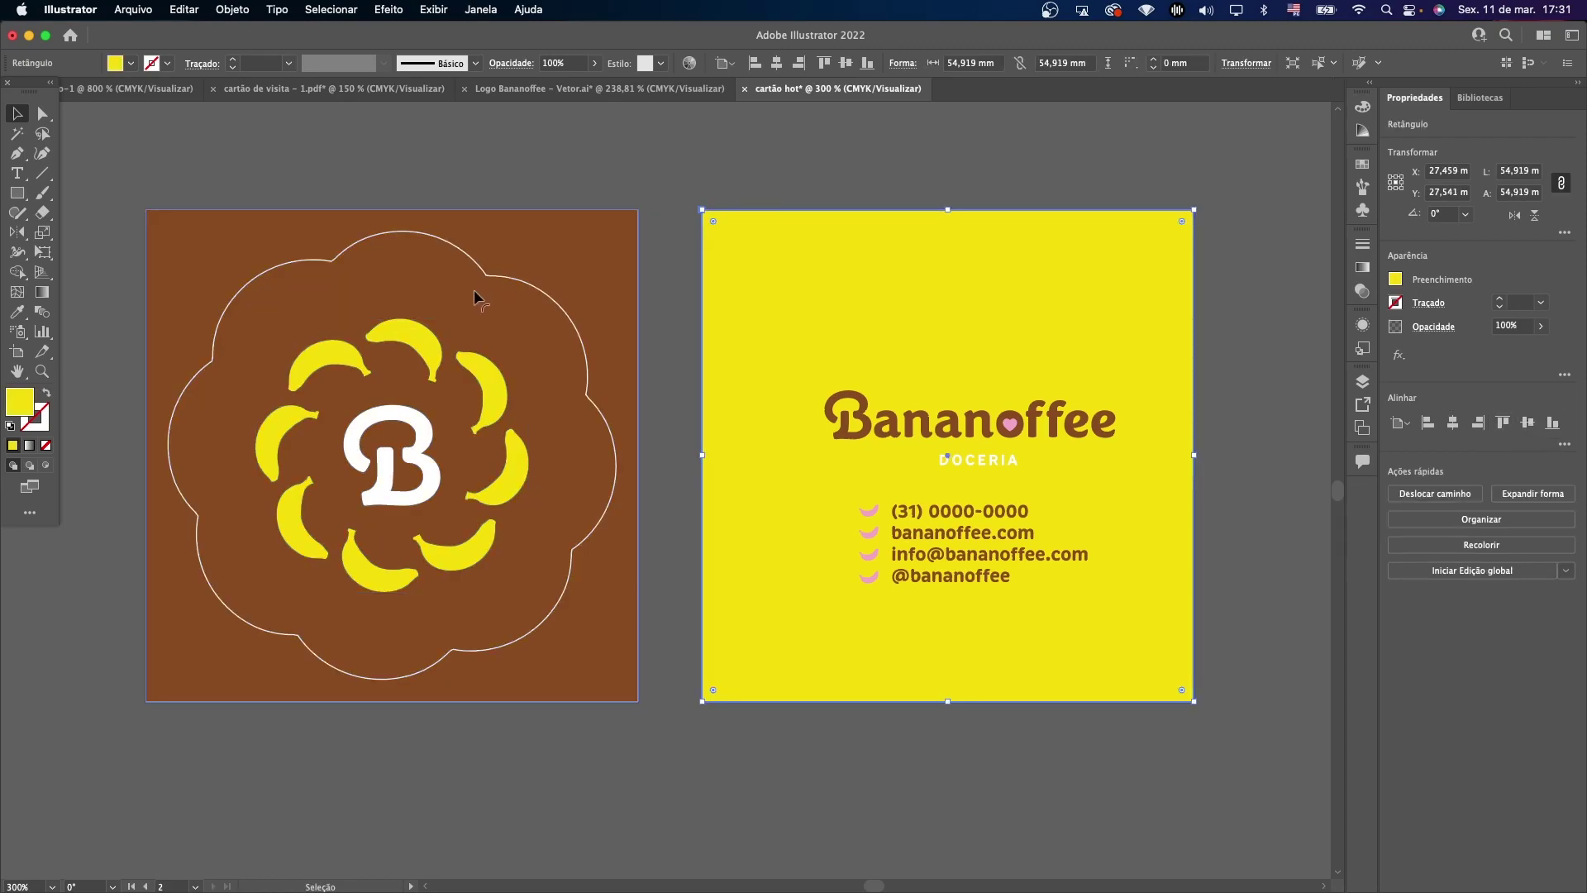
{"action": "left_click", "coordinate": [499, 276]}
{"action": "left_click", "coordinate": [841, 322]}
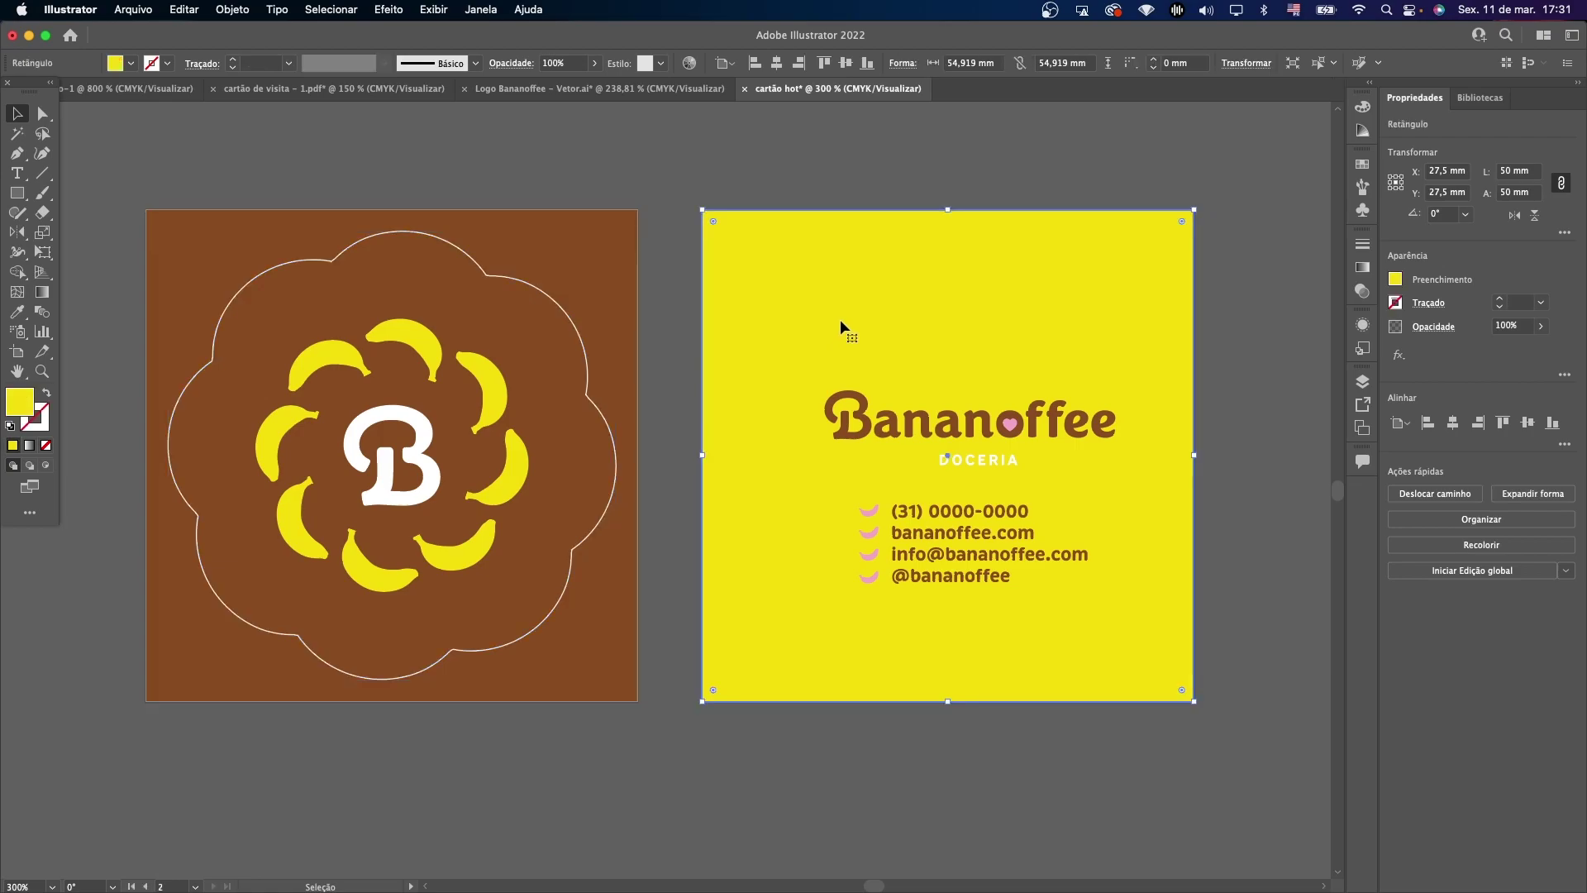
{"action": "key", "text": "super+shift+v"}
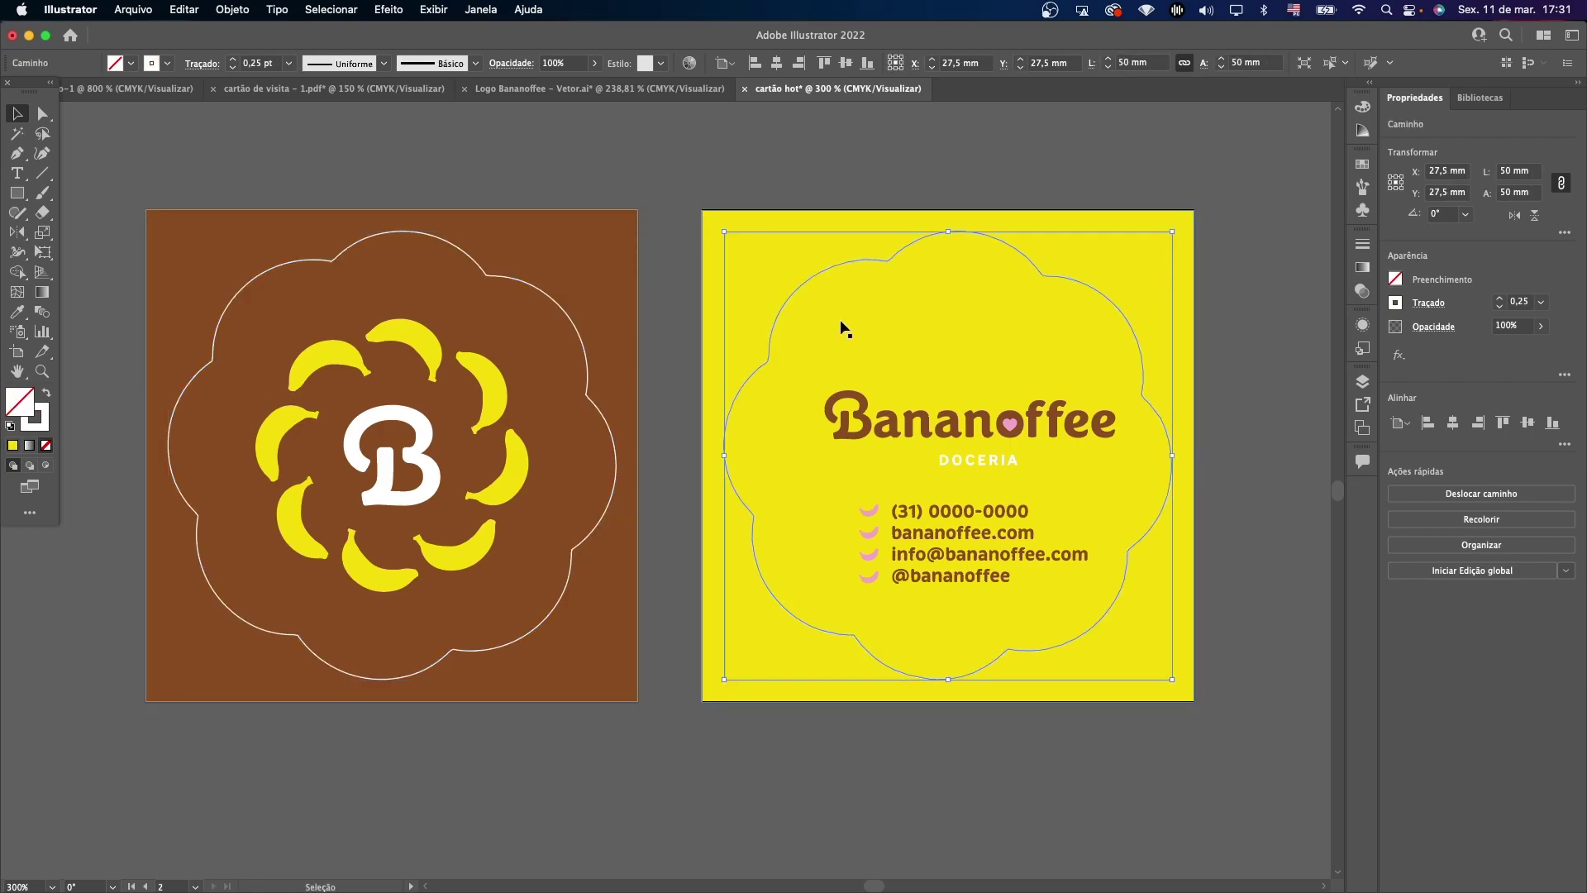
{"action": "right_click", "coordinate": [823, 272]}
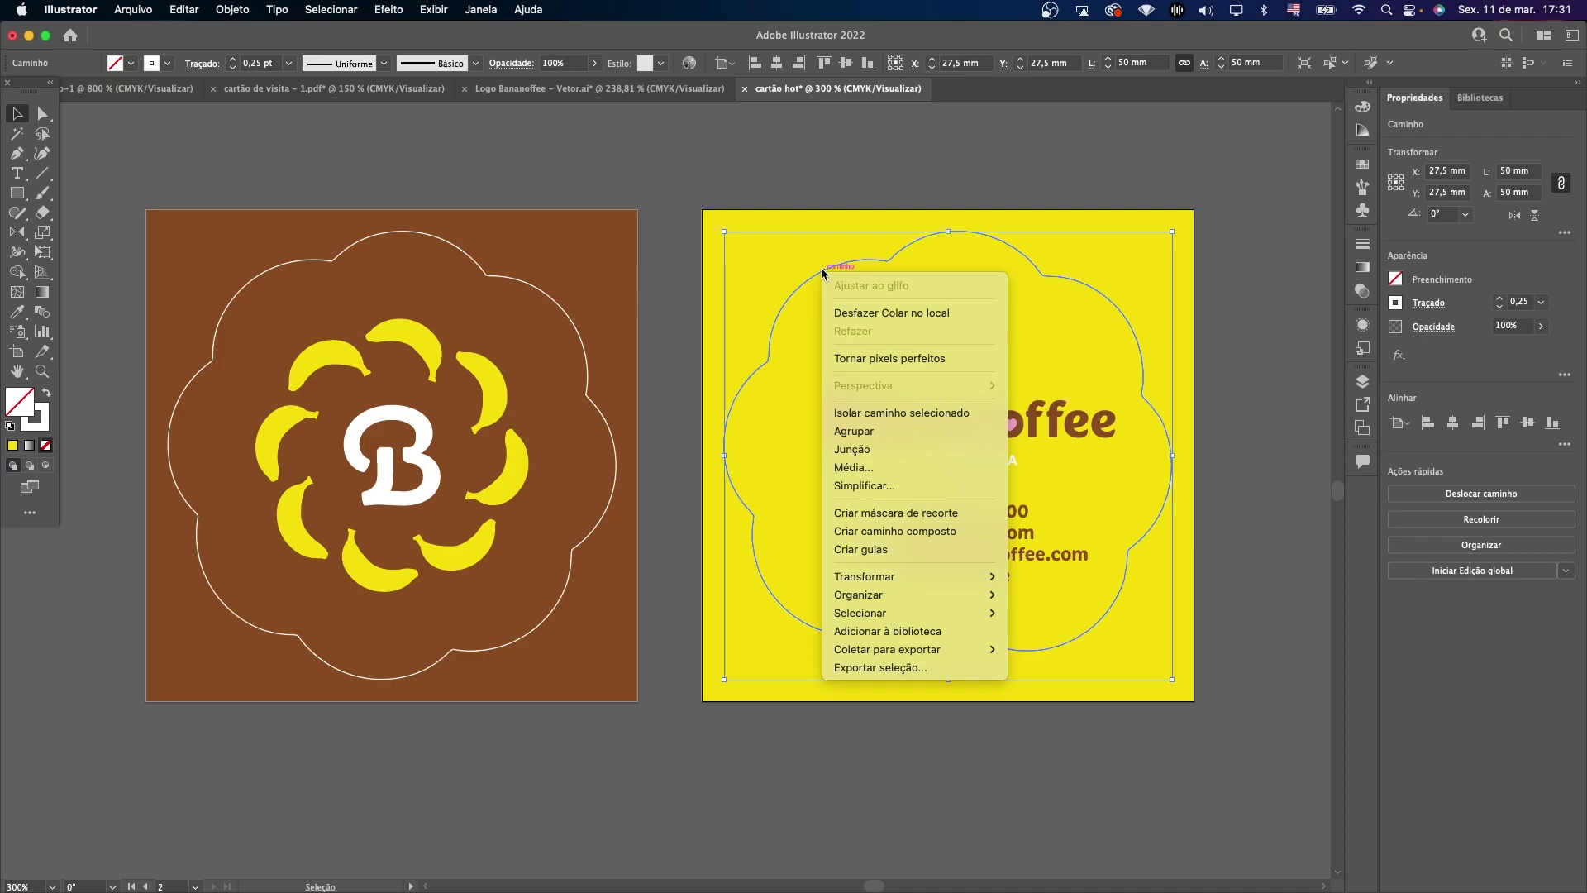
{"action": "left_click", "coordinate": [795, 184]}
{"action": "key", "text": "super+r"}
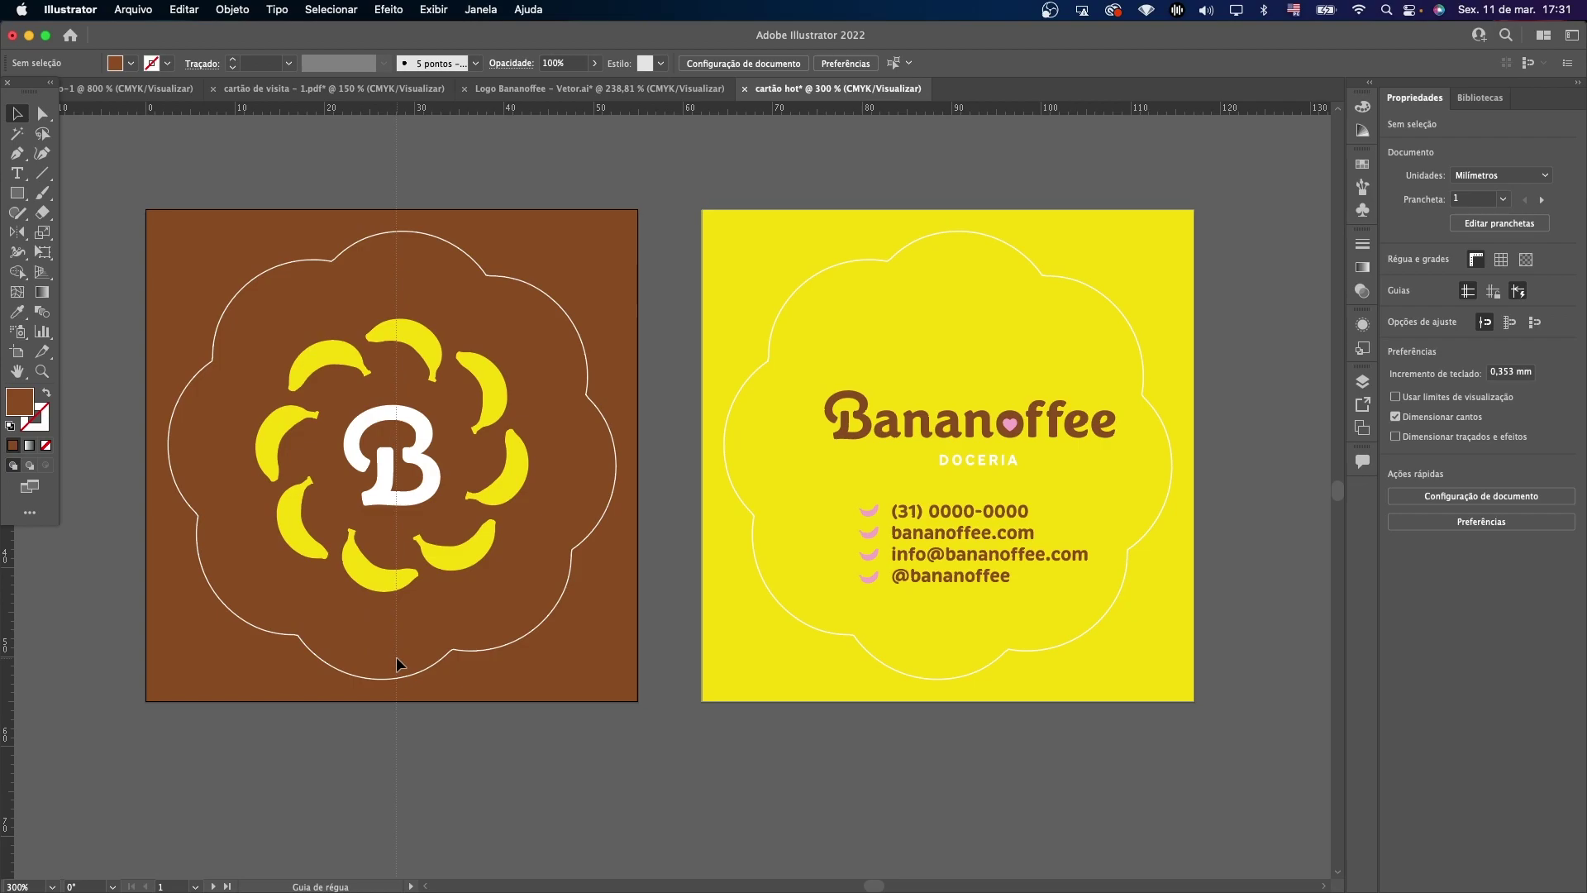
Delete the vertical guide, then reflect the yellow card's scalloped outline with Transform > Reflect, Vertical axis.
{"action": "left_click_drag", "start_coordinate": [400, 657], "coordinate": [399, 226]}
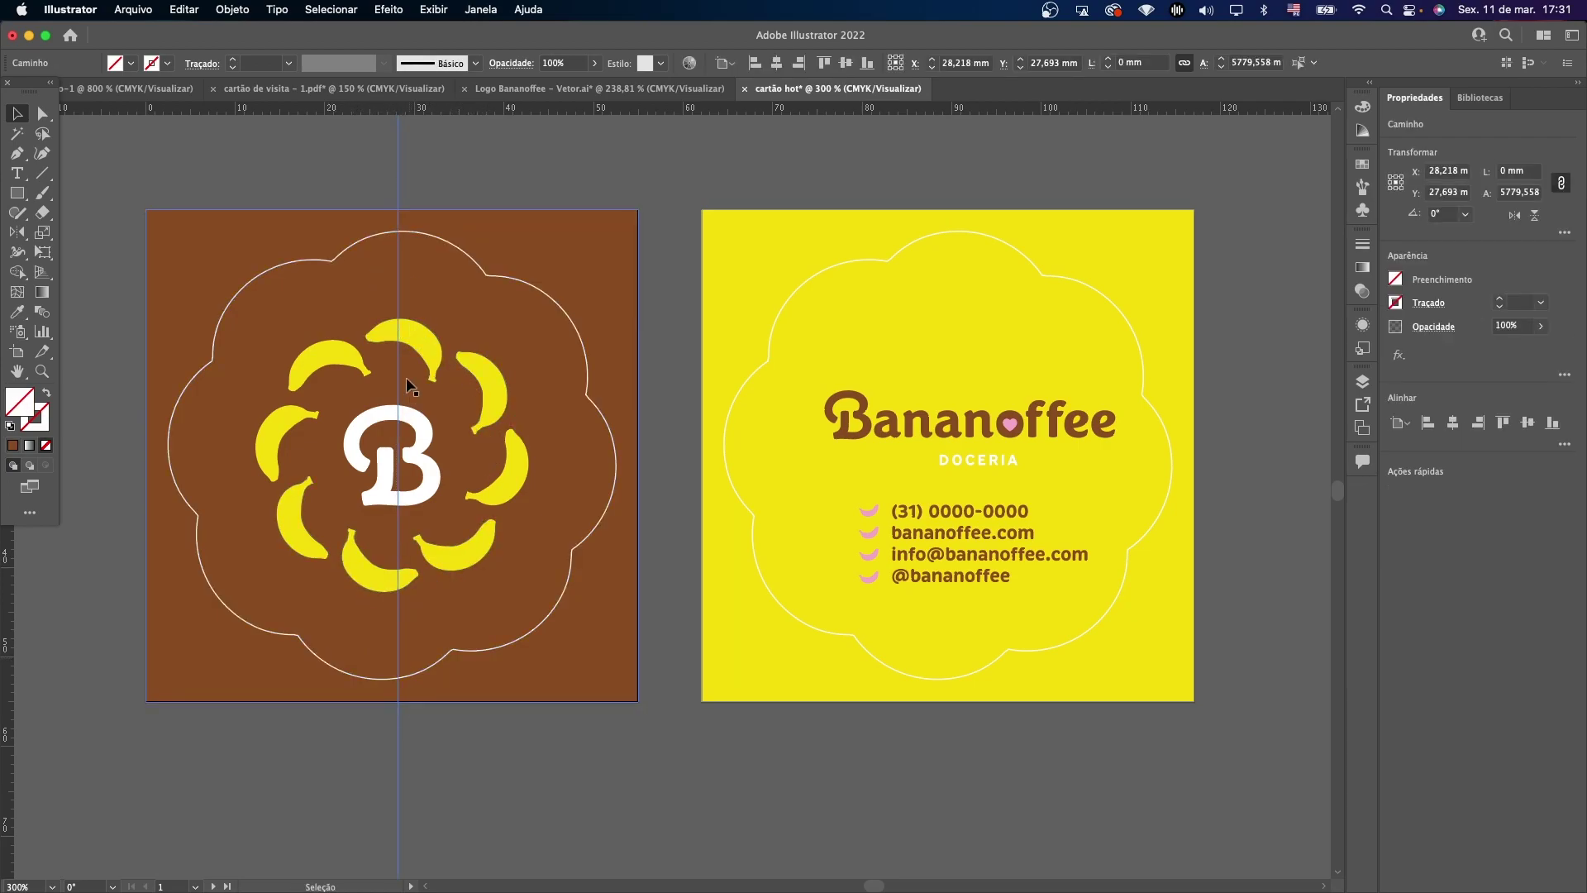
{"action": "key", "text": "Delete"}
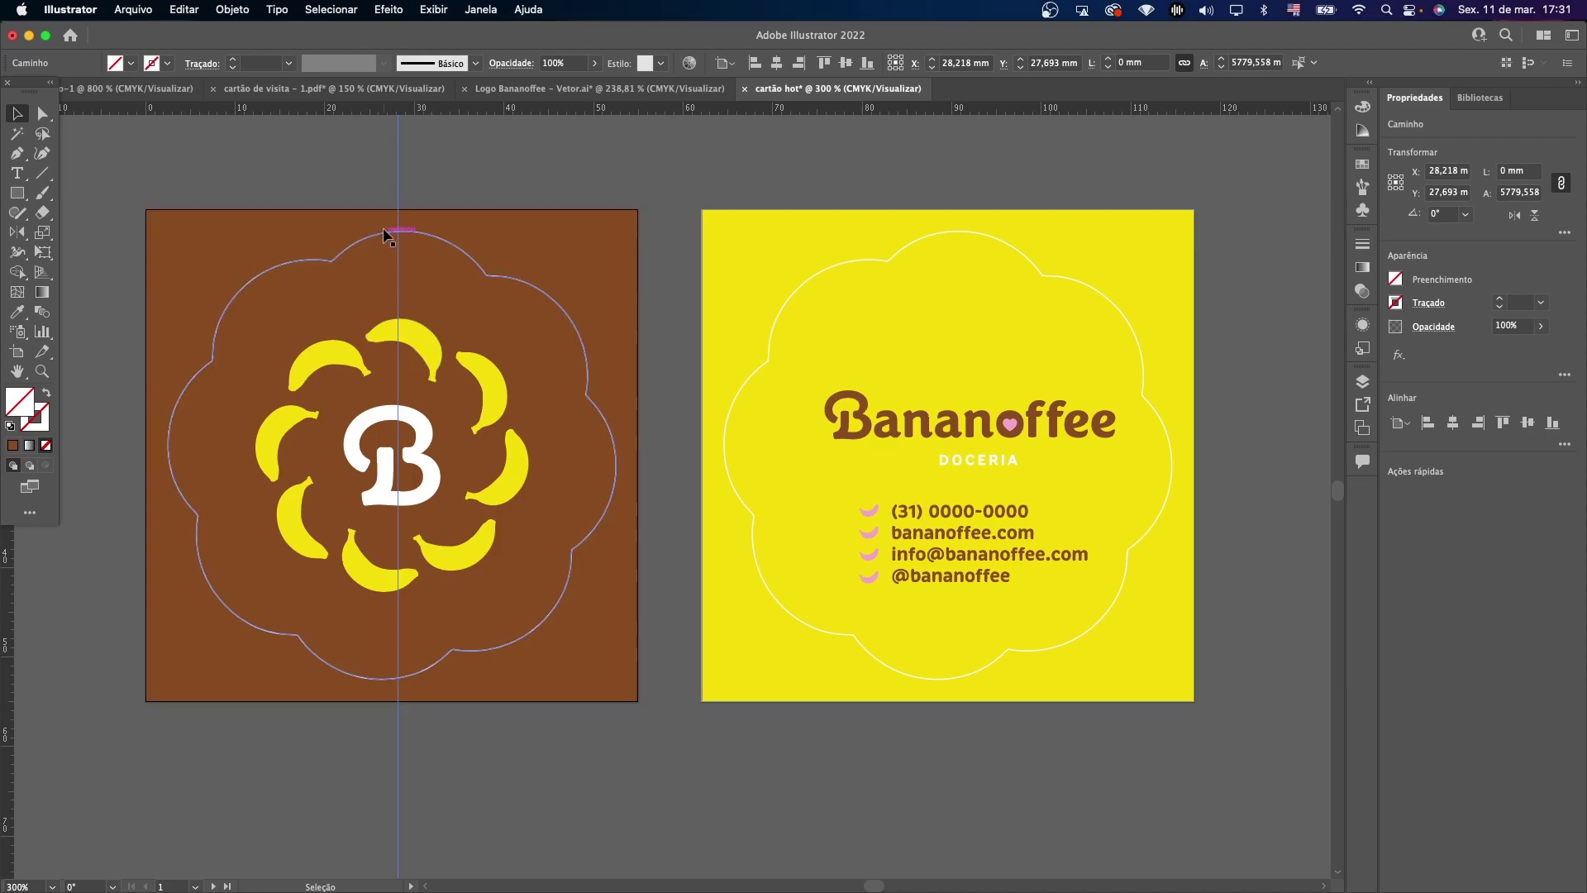
{"action": "left_click", "coordinate": [896, 258]}
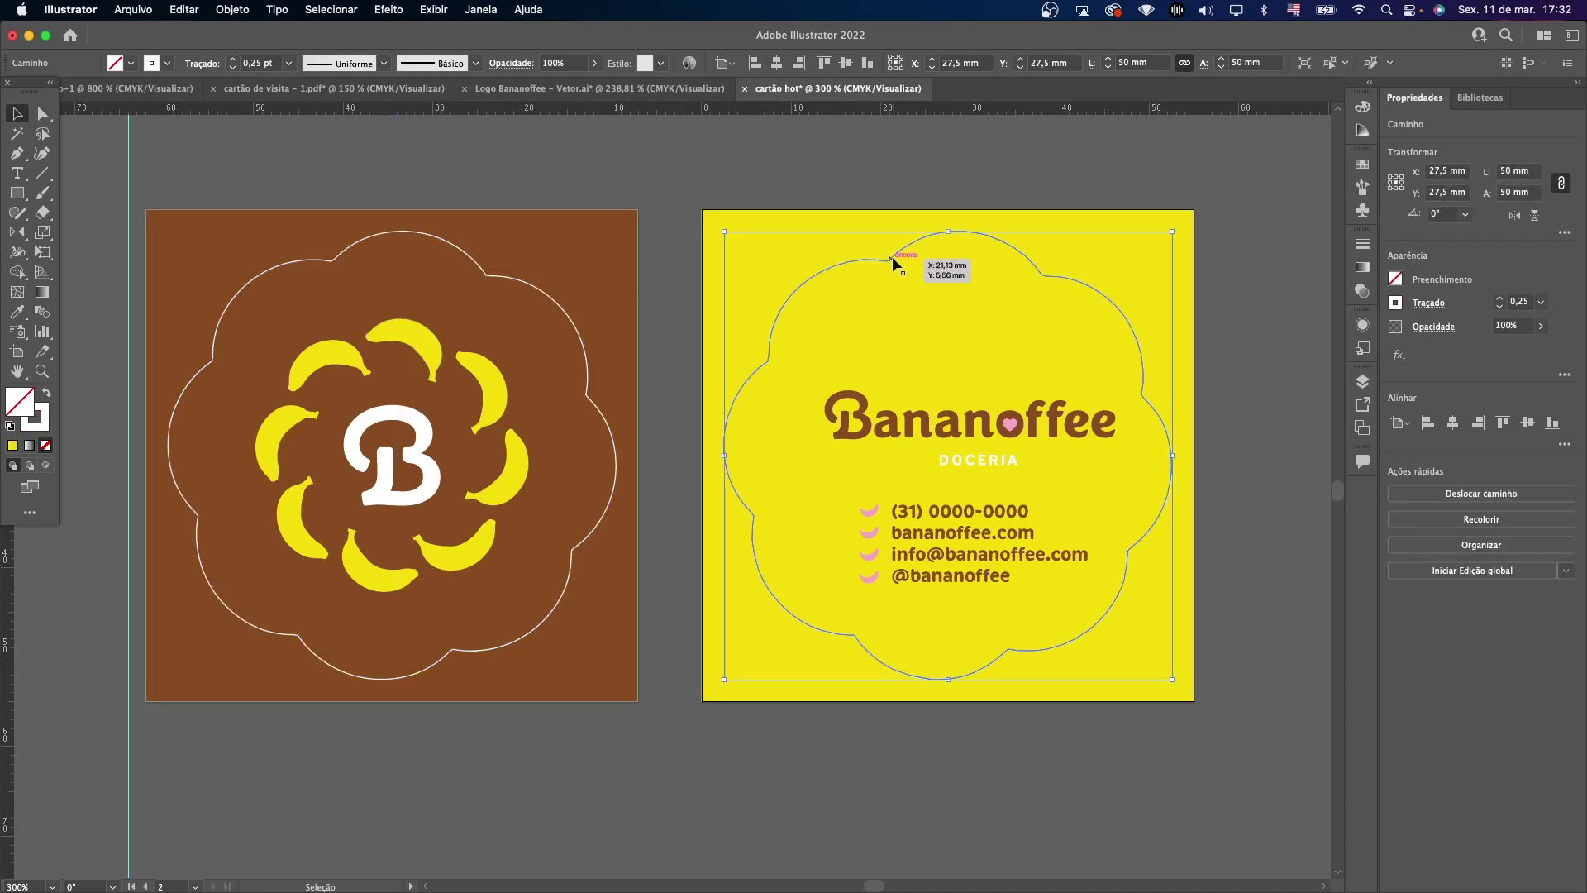
{"action": "right_click", "coordinate": [892, 258]}
{"action": "mouse_move", "coordinate": [927, 570]}
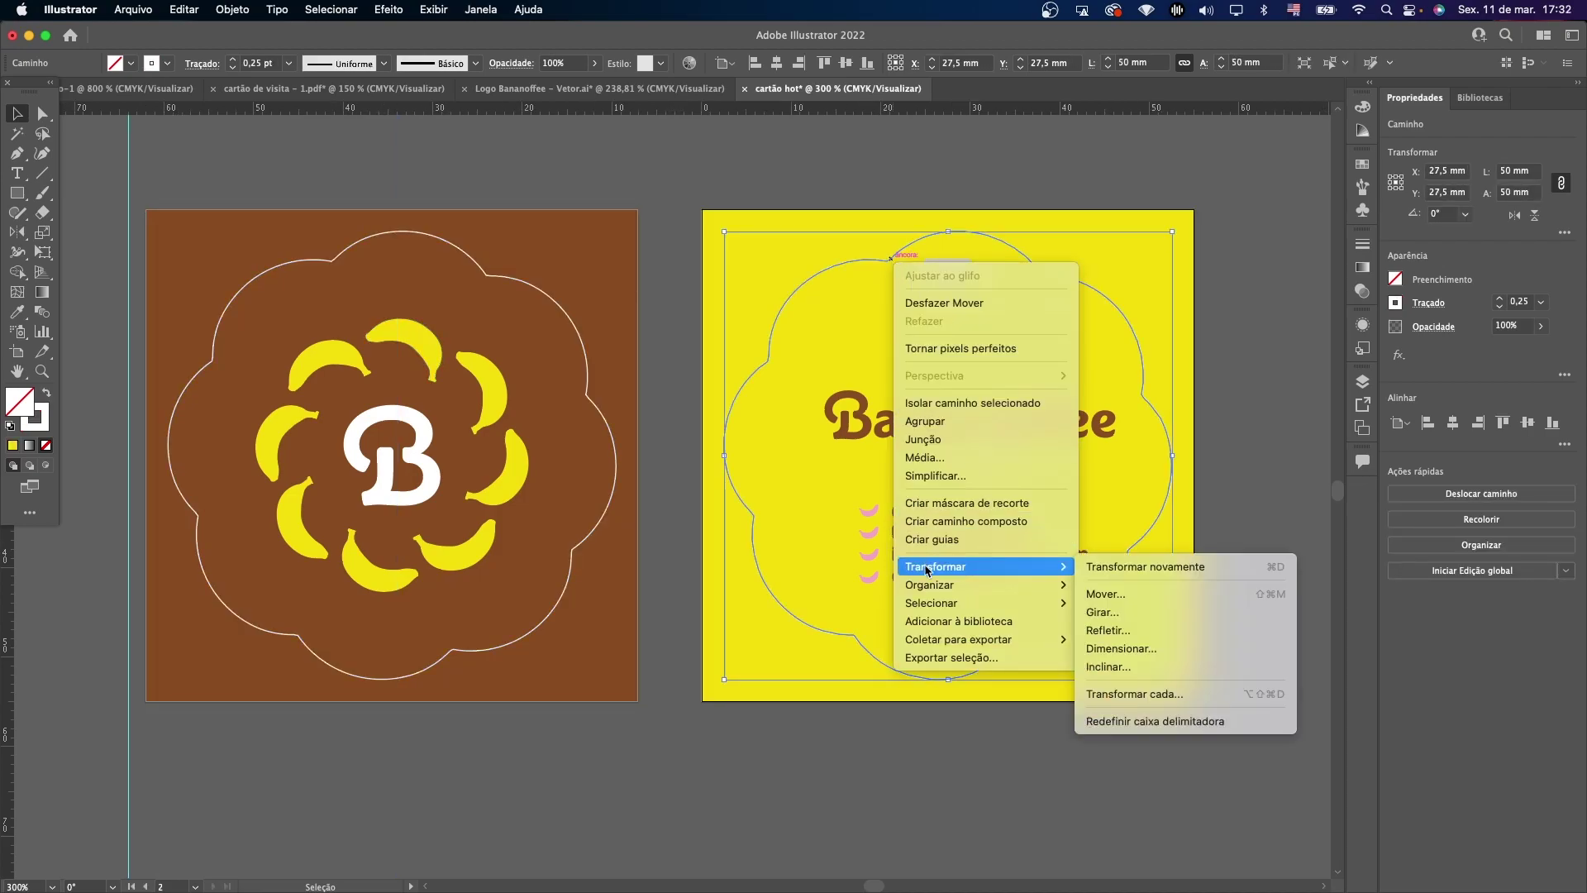
{"action": "left_click", "coordinate": [1182, 626]}
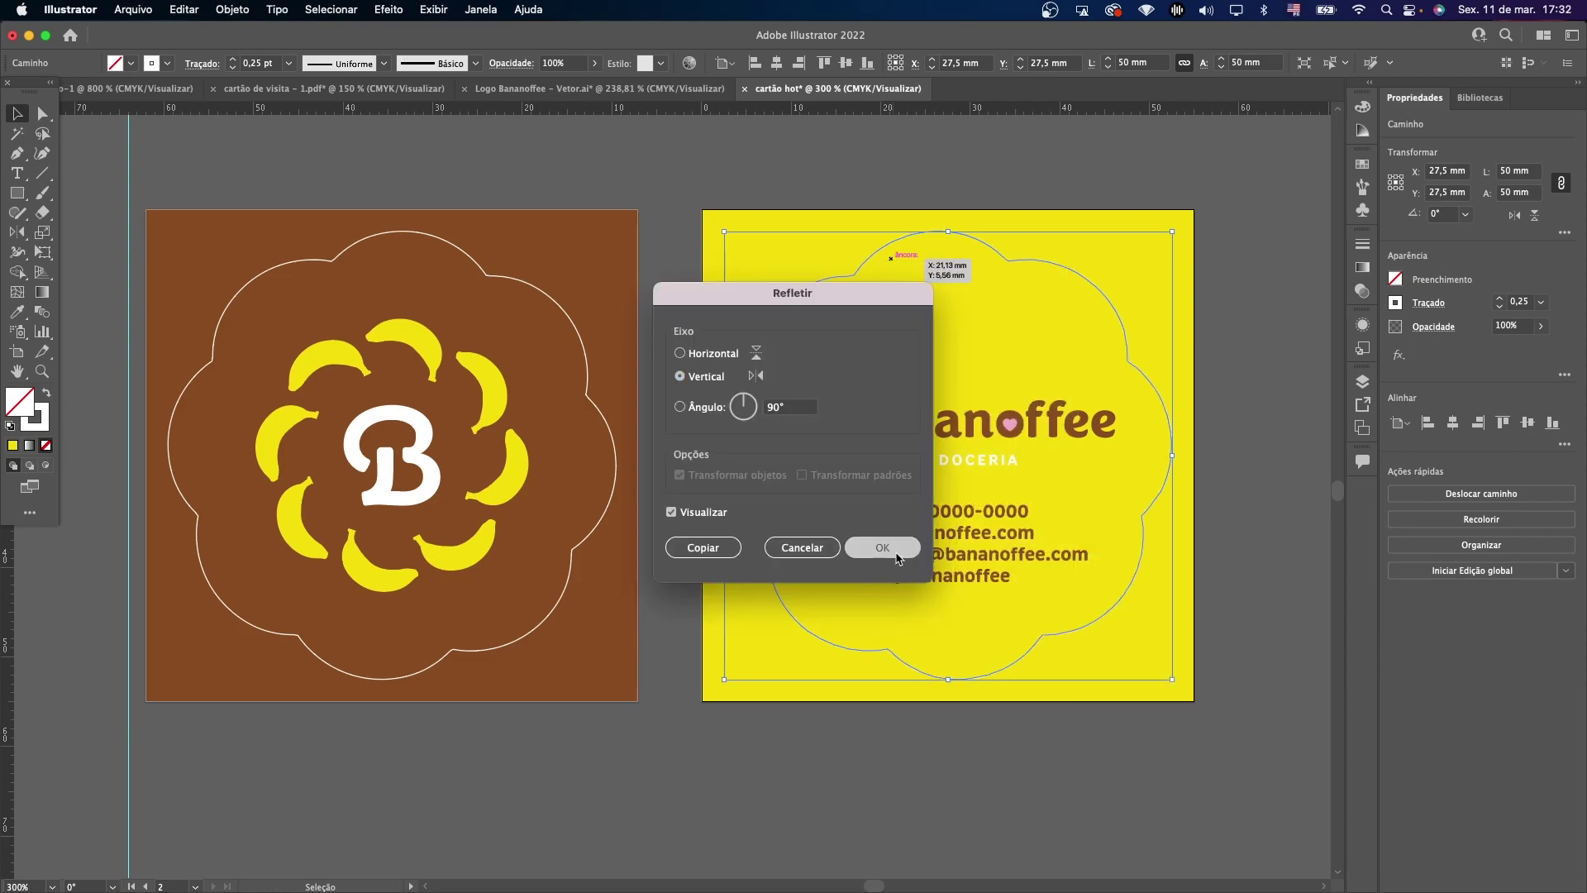
{"action": "left_click", "coordinate": [883, 547]}
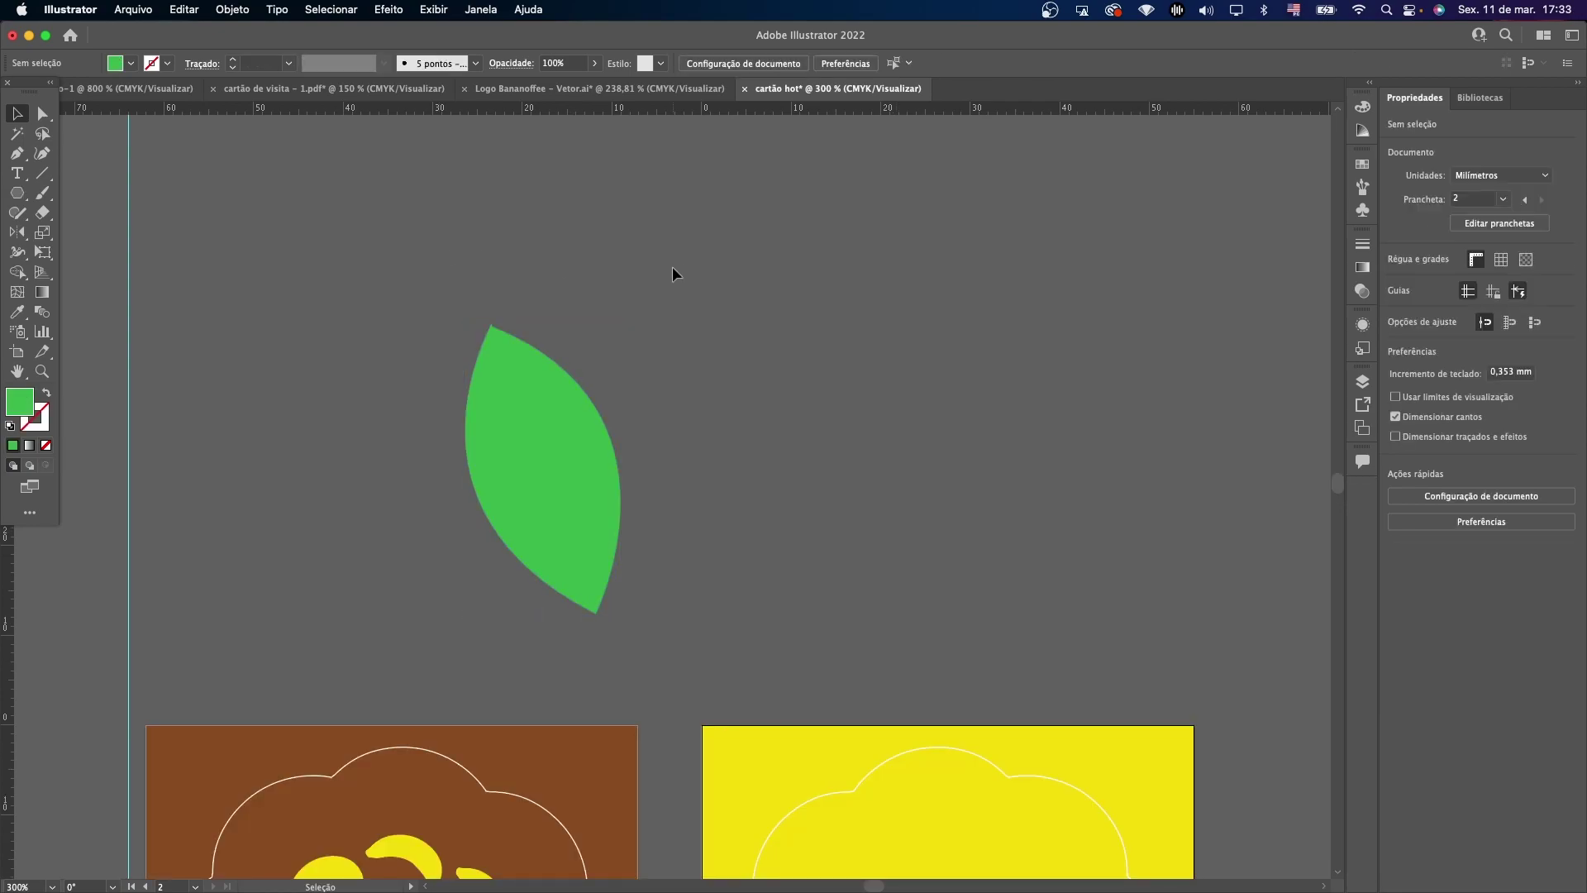
Duplicate the green leaf and mirror the copy with Transformar > Refletir.
{"action": "left_click_drag", "start_coordinate": [513, 492], "coordinate": [740, 379]}
{"action": "left_click", "coordinate": [340, 230]}
{"action": "right_click", "coordinate": [740, 379]}
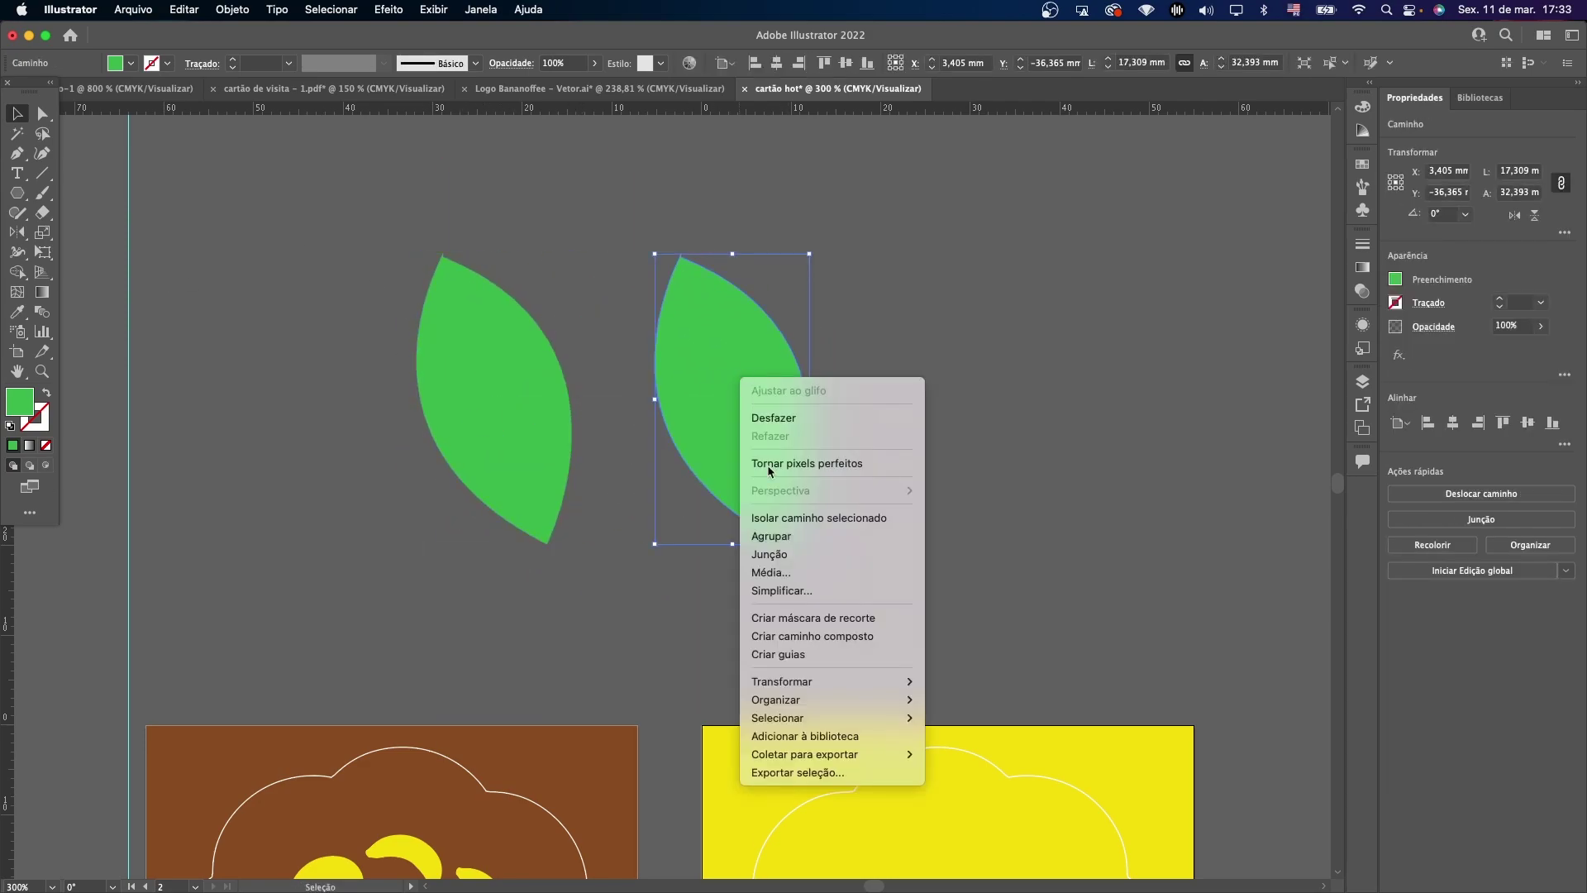
{"action": "mouse_move", "coordinate": [876, 681]}
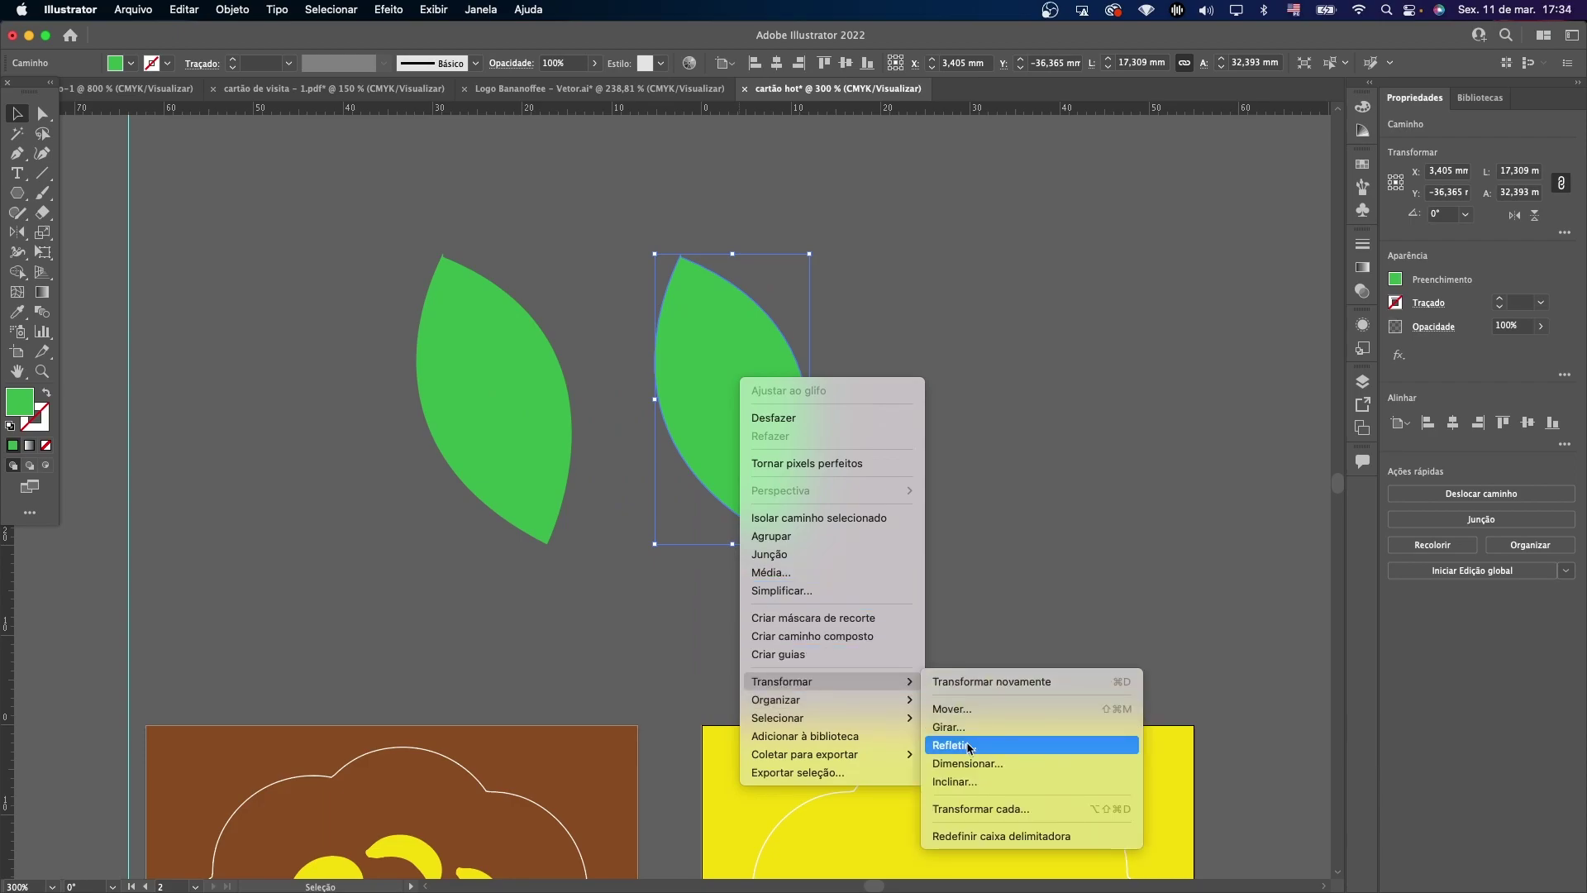
{"action": "left_click", "coordinate": [969, 747]}
{"action": "left_click", "coordinate": [889, 546]}
{"action": "left_click", "coordinate": [616, 447]}
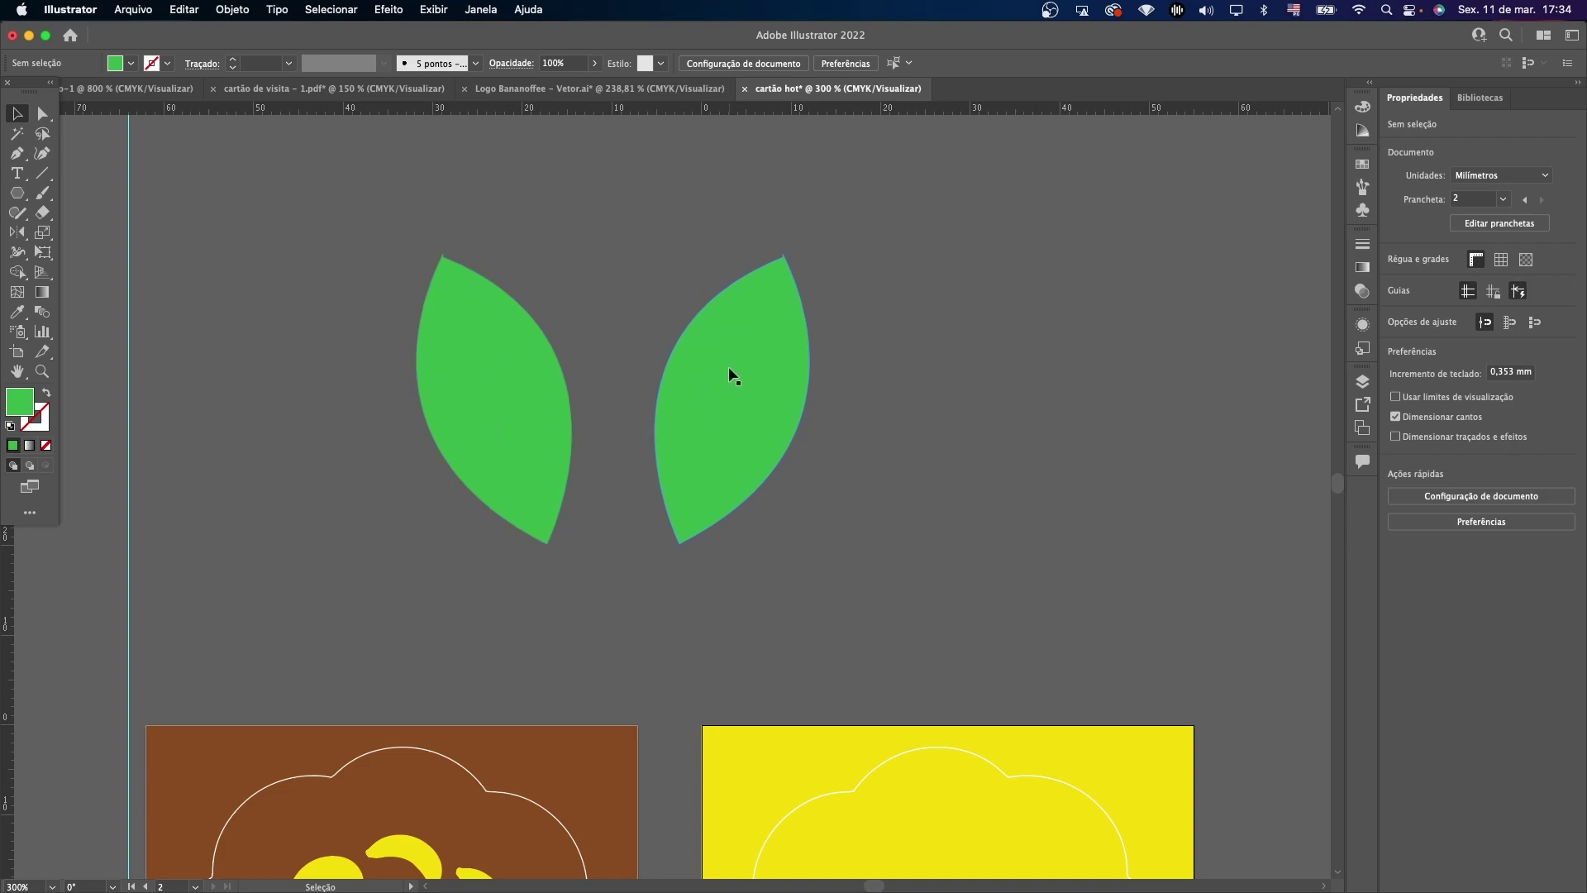
Delete the mirrored leaf and the original green leaf.
{"action": "scroll", "coordinate": [727, 365], "scroll_direction": "down", "scroll_amount": 2}
{"action": "left_click", "coordinate": [18, 192]}
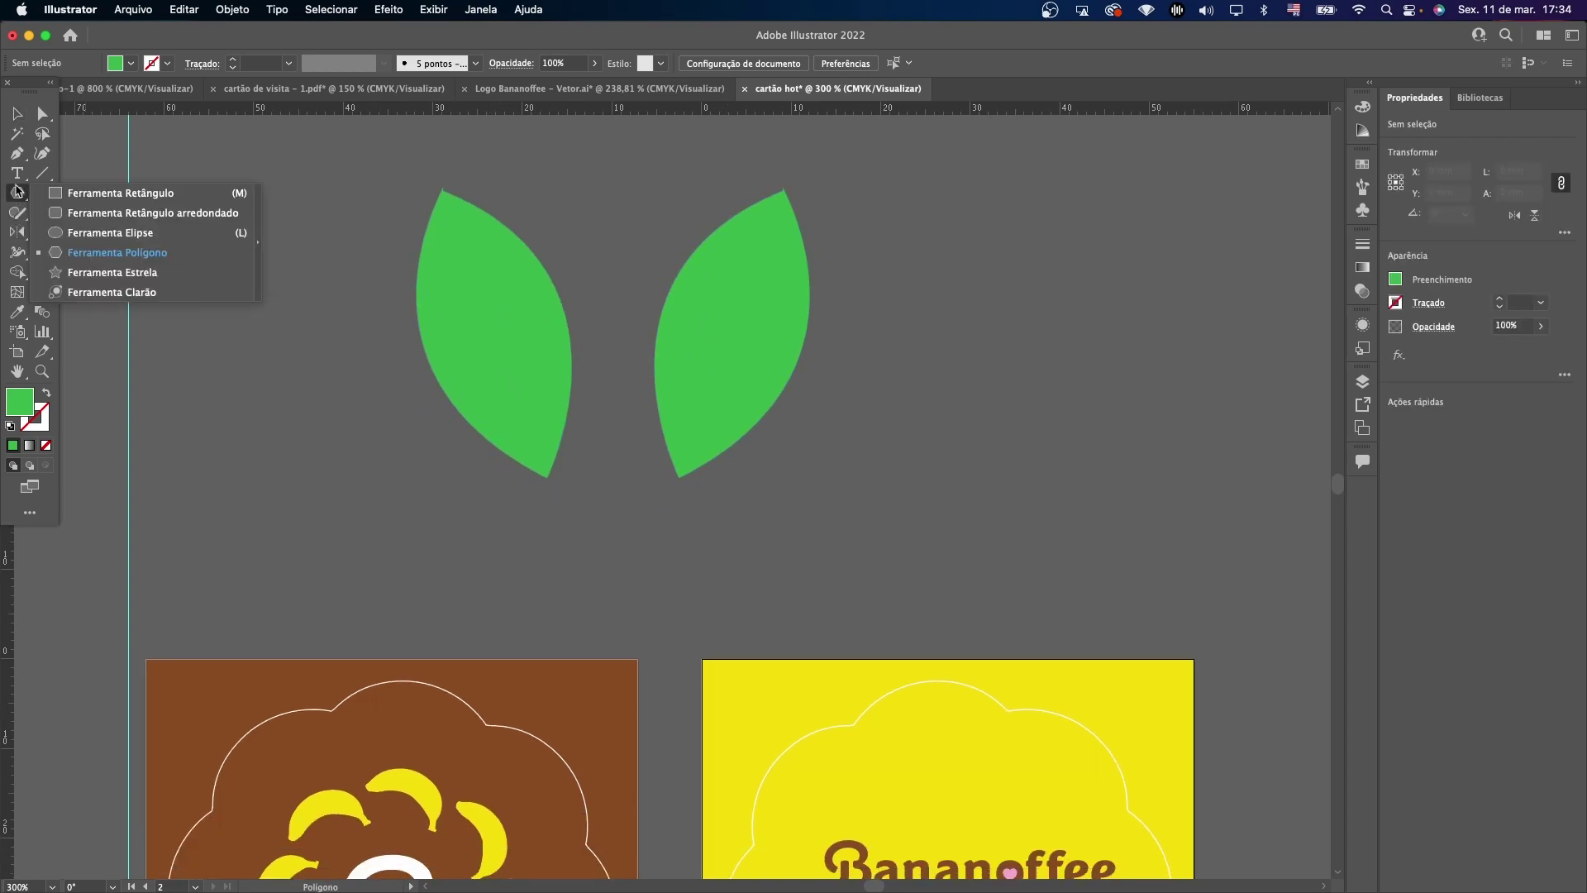
{"action": "left_click", "coordinate": [17, 114]}
{"action": "left_click", "coordinate": [759, 335]}
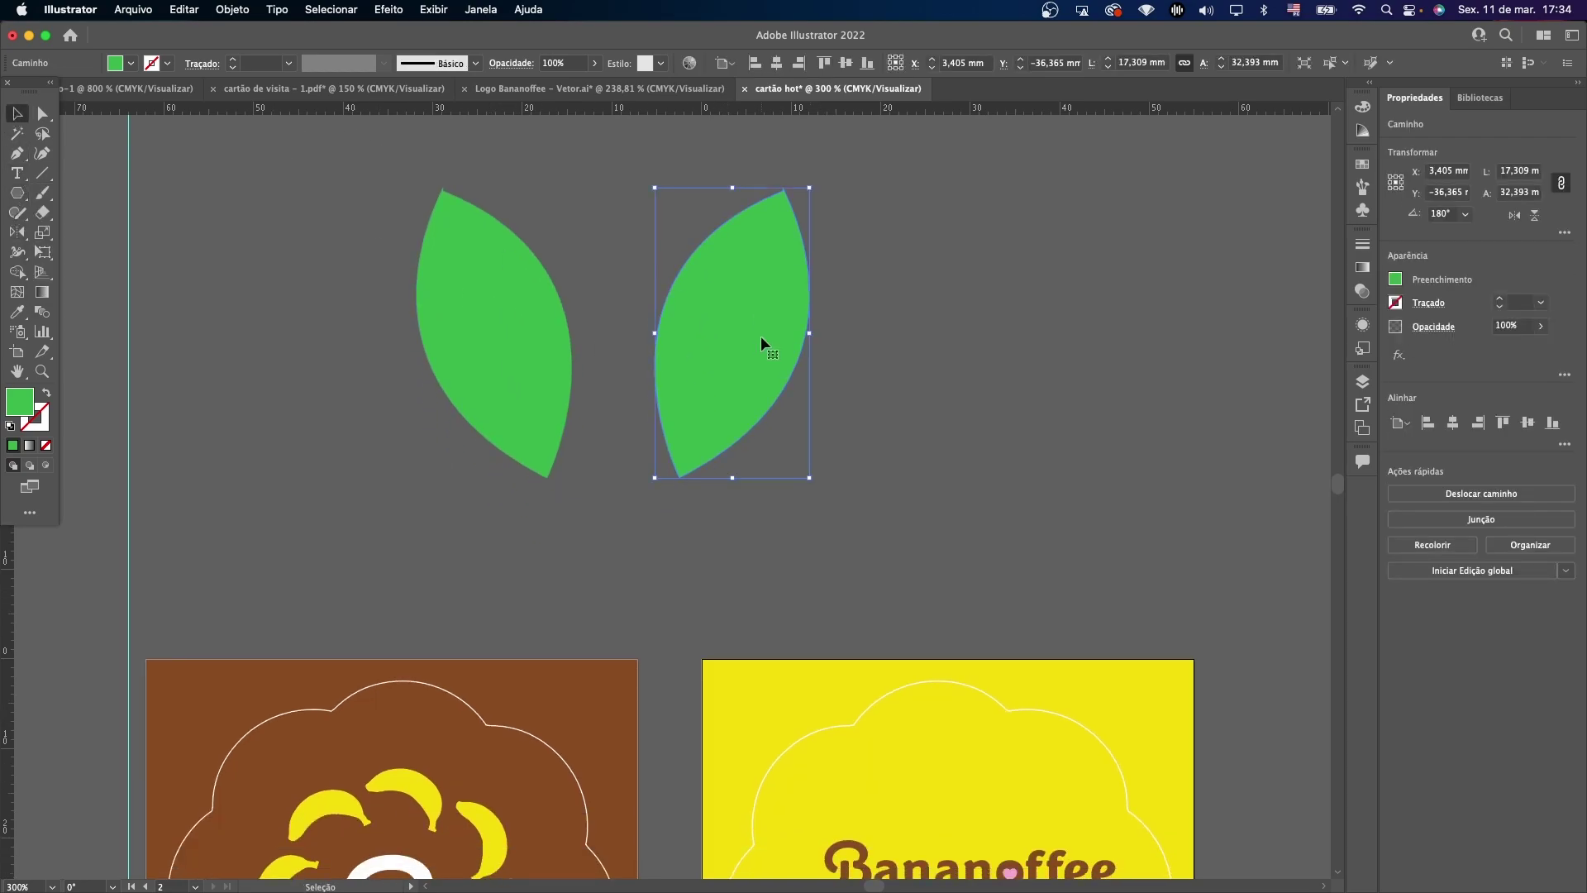
{"action": "key", "text": "Delete"}
{"action": "left_click", "coordinate": [539, 344]}
{"action": "key", "text": "Delete"}
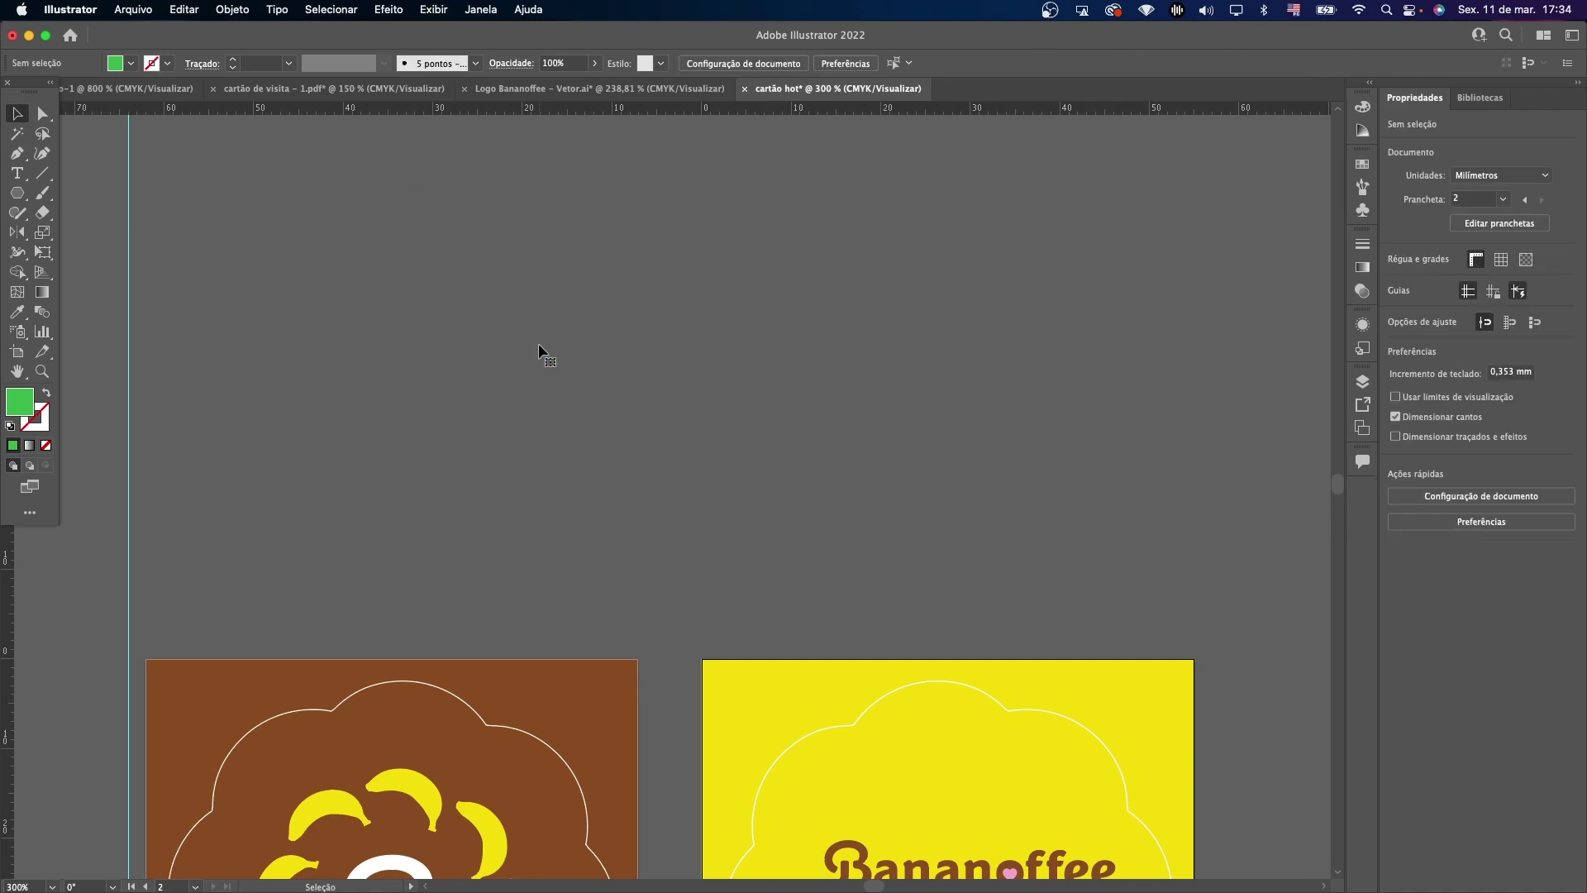
Return to the cards and make the brown card's artboard active.
{"action": "scroll", "coordinate": [540, 345], "scroll_direction": "down", "scroll_amount": 9}
{"action": "left_click", "coordinate": [542, 347]}
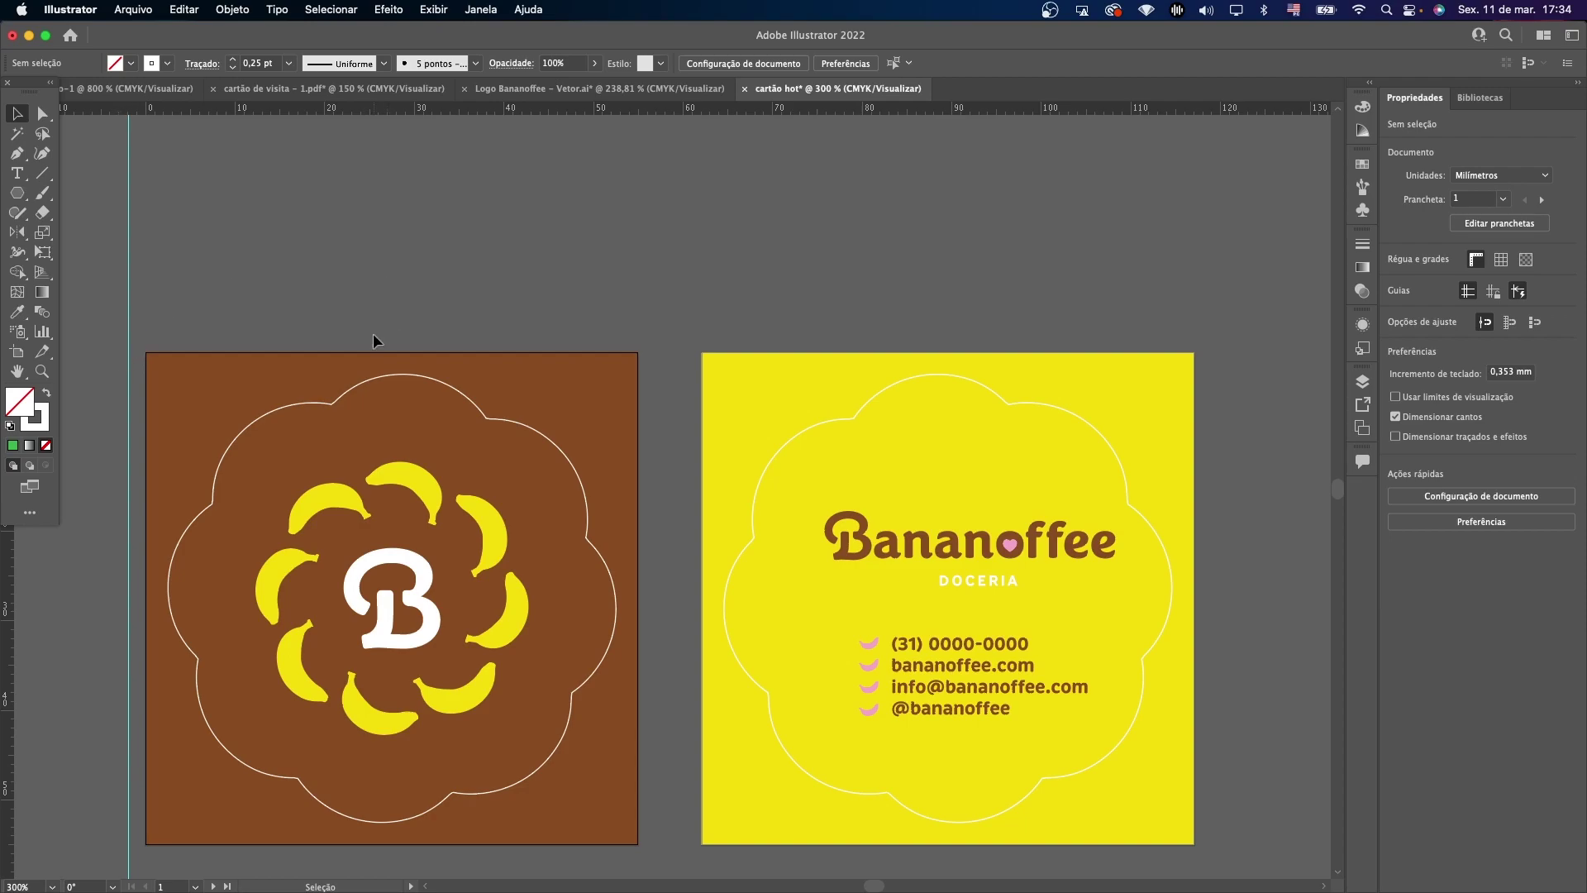
{"action": "left_click", "coordinate": [384, 385]}
{"action": "left_click", "coordinate": [415, 284]}
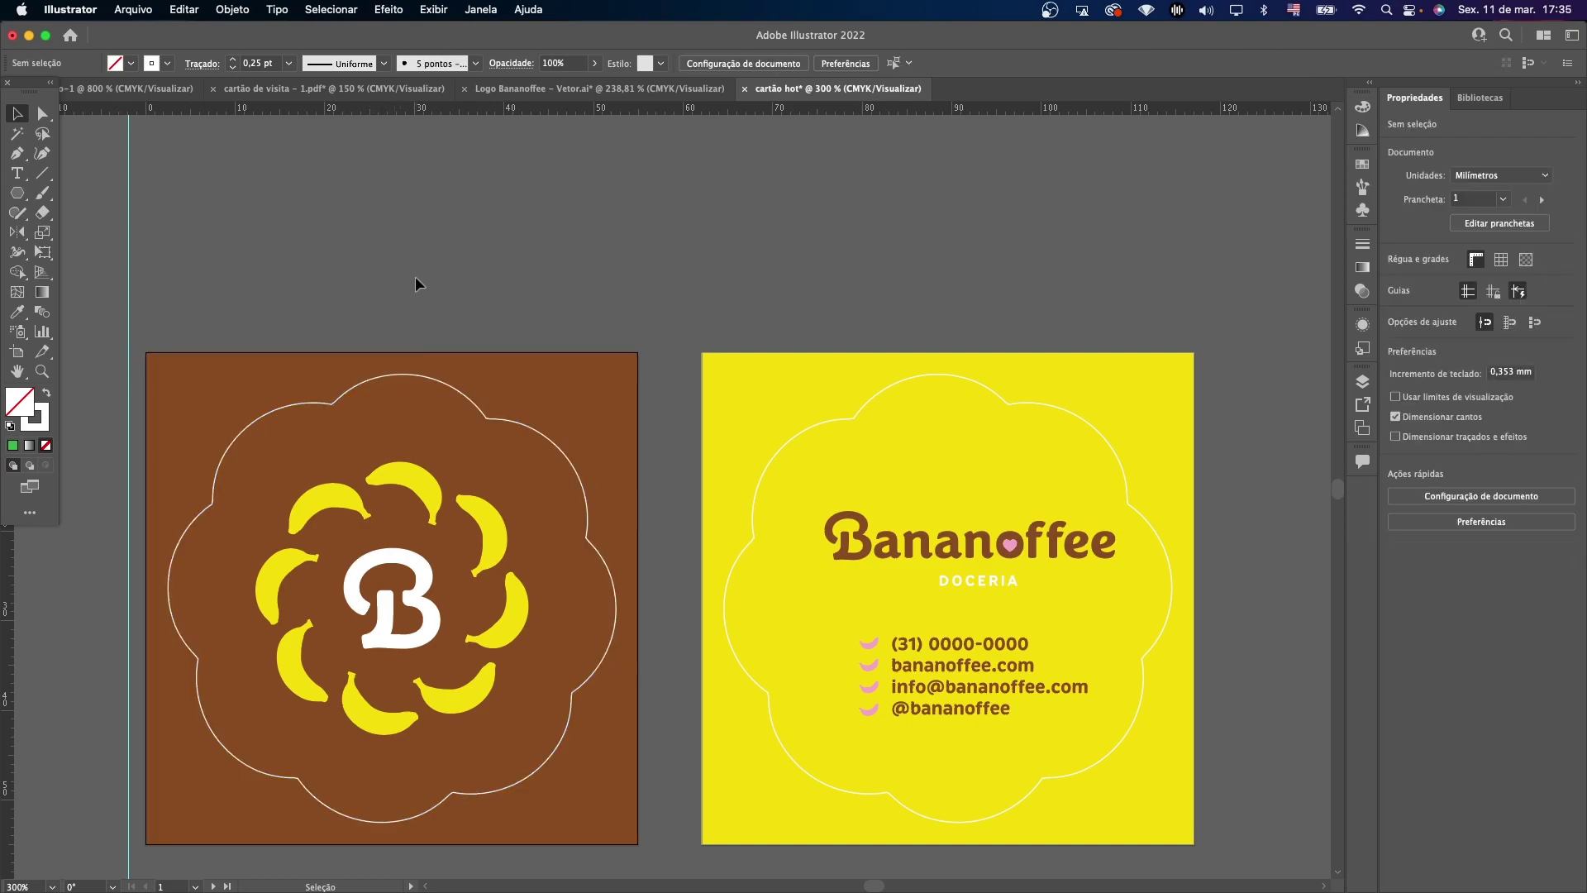